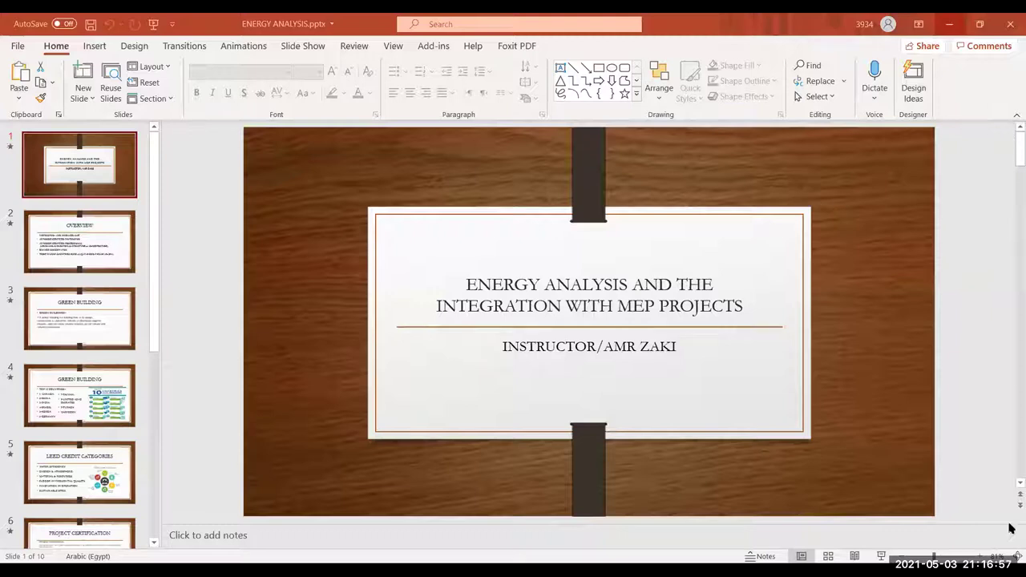
Start the ENERGY ANALYSIS slide show full-screen from its title slide.
click(881, 555)
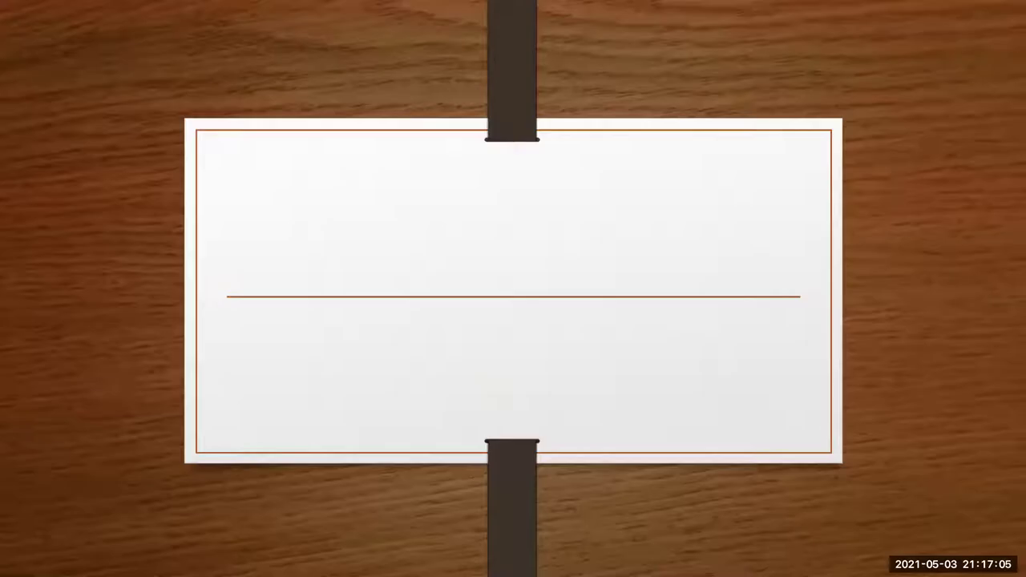
Advance the slide show to the OVERVIEW slide of instructor certifications and experience.
key(Right)
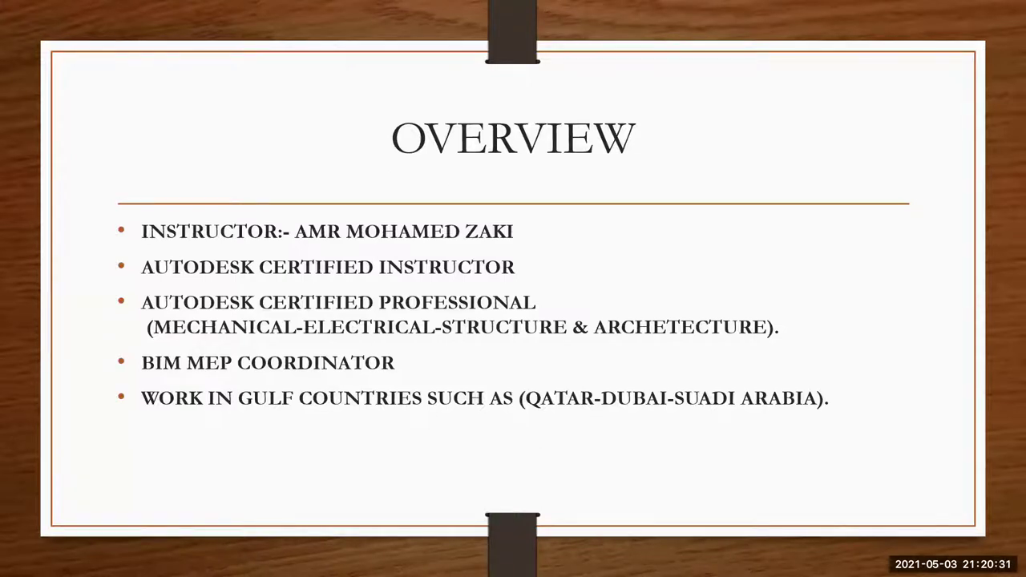
Move past the OVERVIEW slide toward the GREEN BUILDING definition slide.
key(Right)
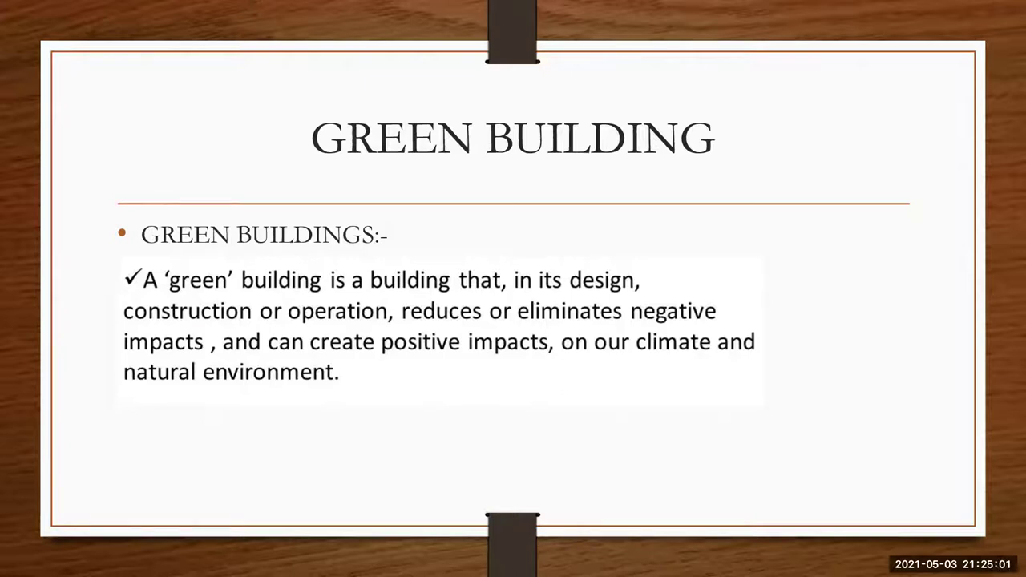
Advance to the GREEN BUILDING slide headed 'TOP 10 COUNTRIES:-'.
key(Right)
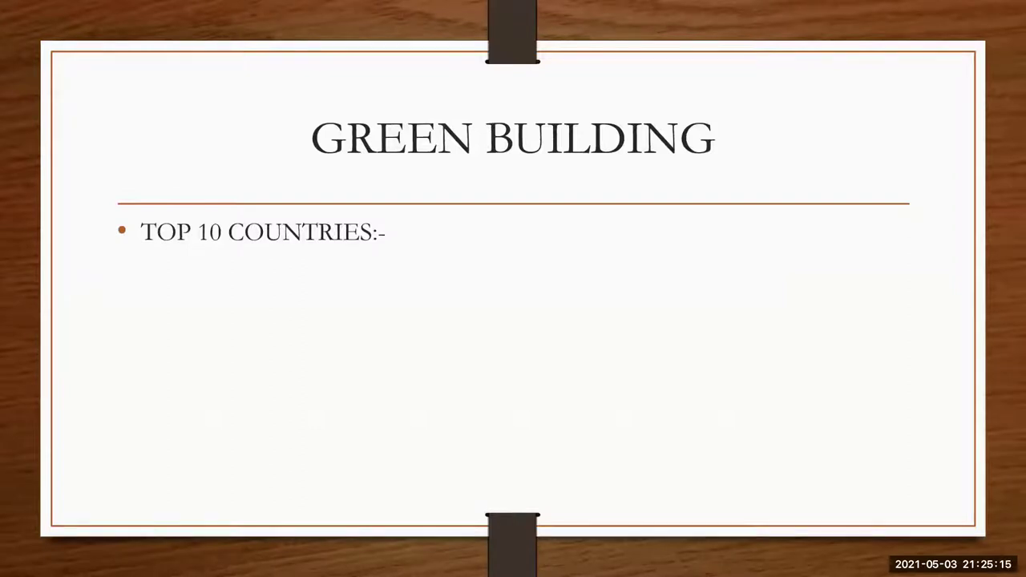
Reveal the ten countries, Canada through Sweden, and the Top 10 Countries infographic.
key(Right)
key(Right)
key(Right)
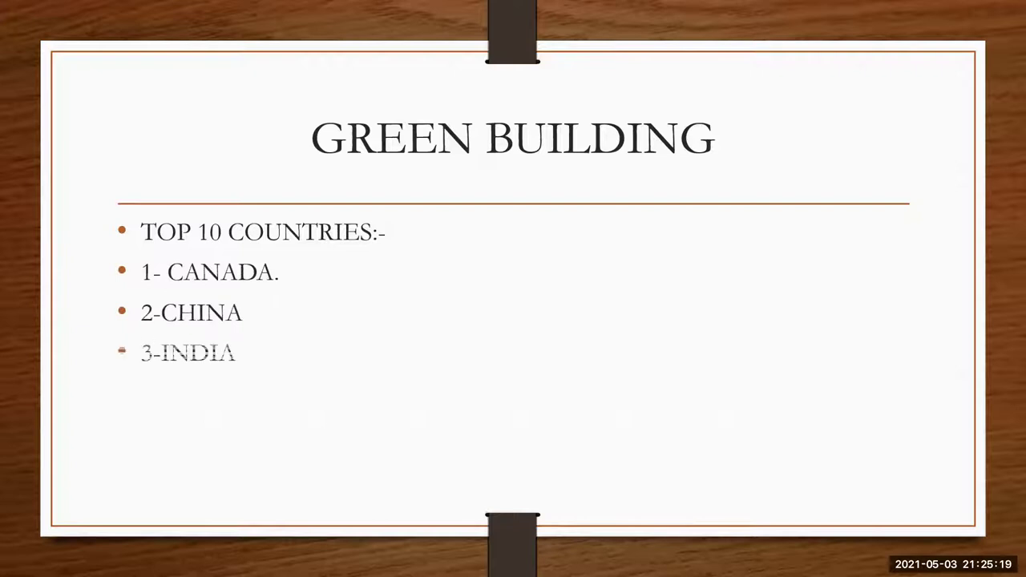
key(Right)
key(Right)
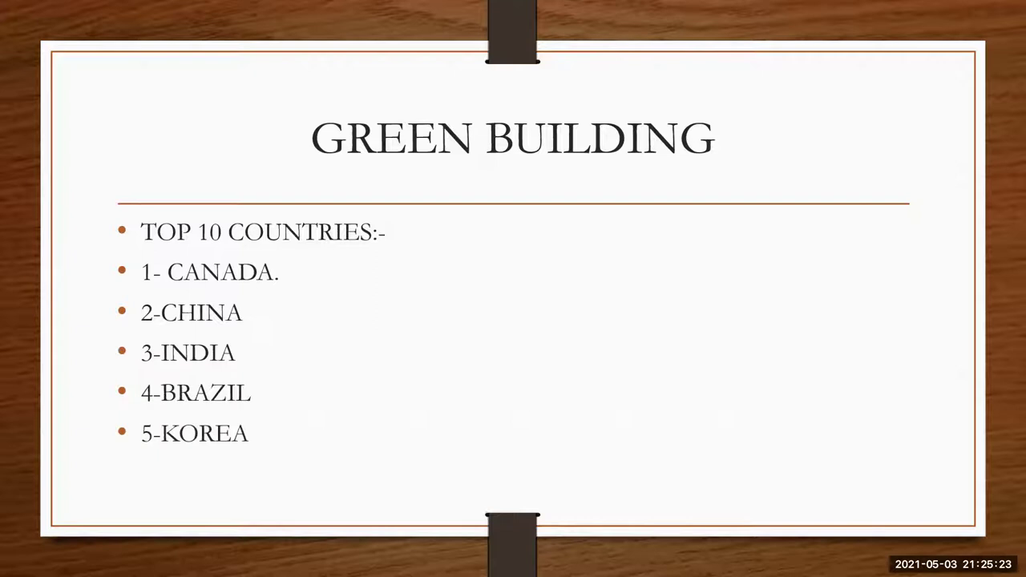
key(Right)
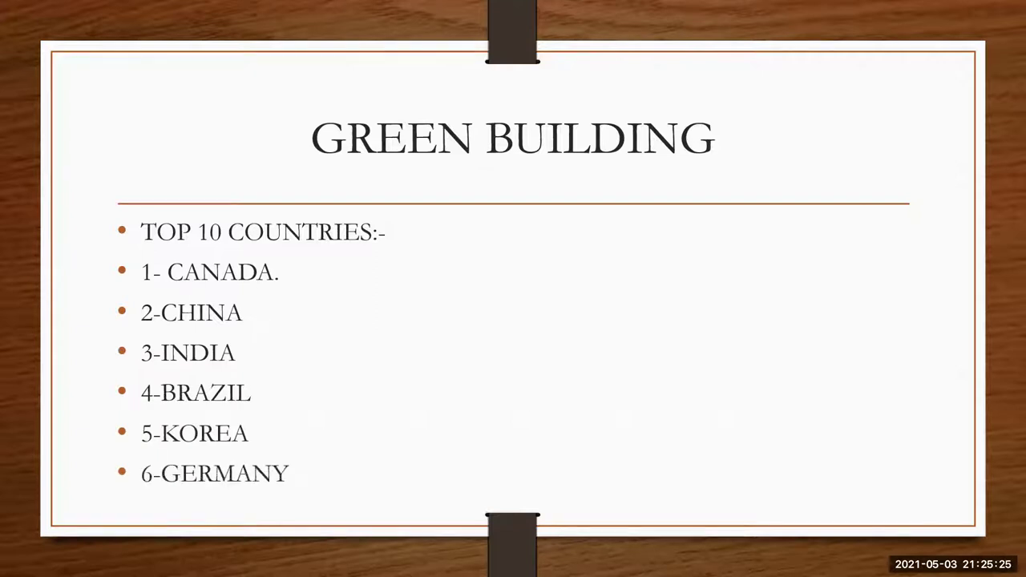
key(Right)
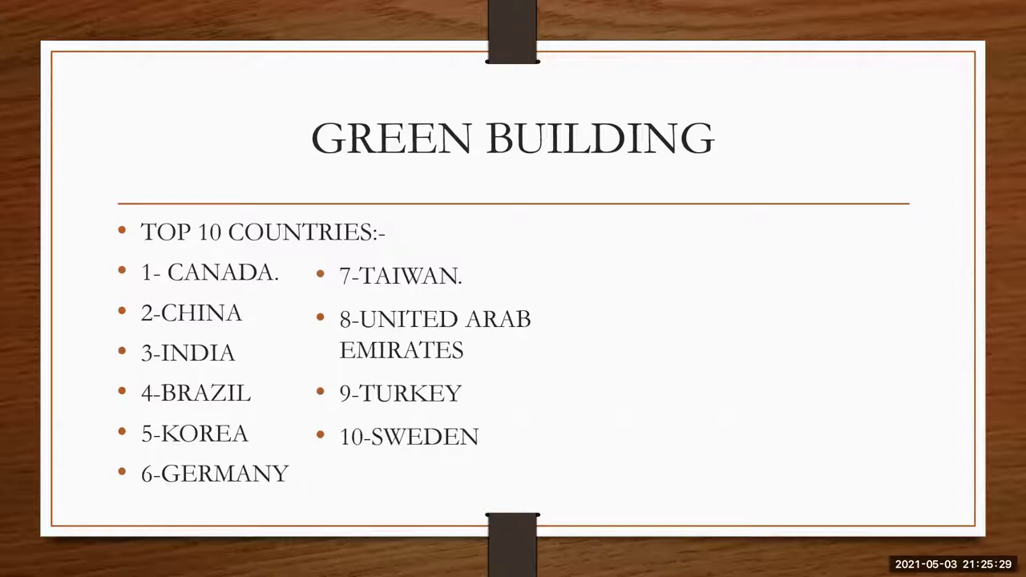
key(Right)
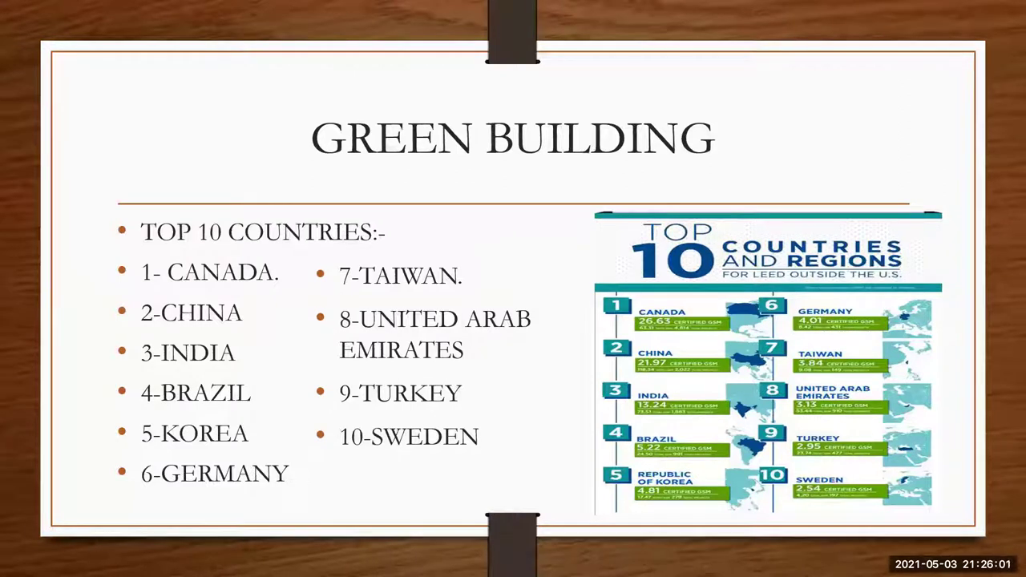
key(Right)
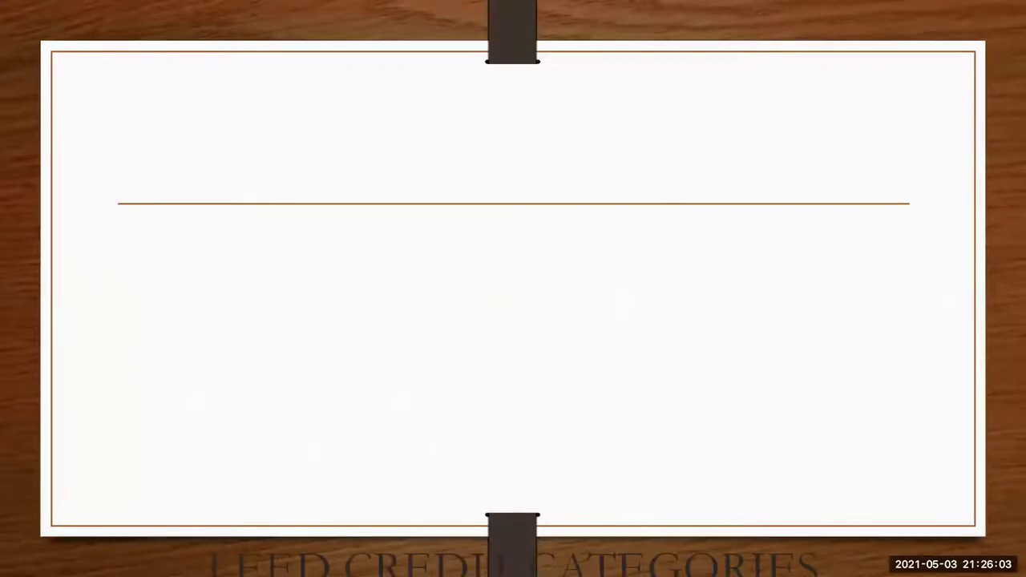
Reveal the six LEED categories, WATER EFFICIENCY to SUSTAINABLE SITES, plus the diagram.
key(Right)
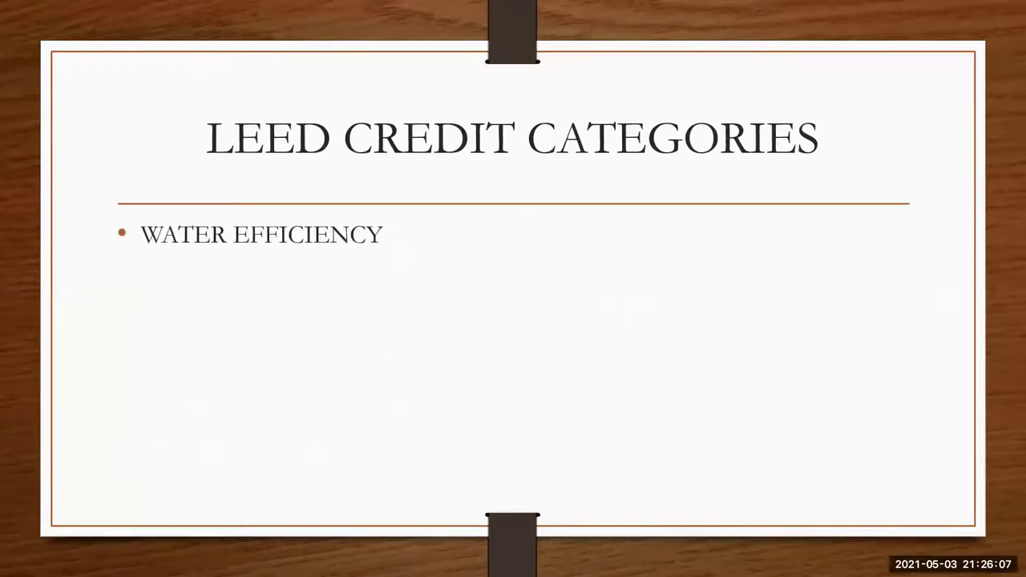
key(Right)
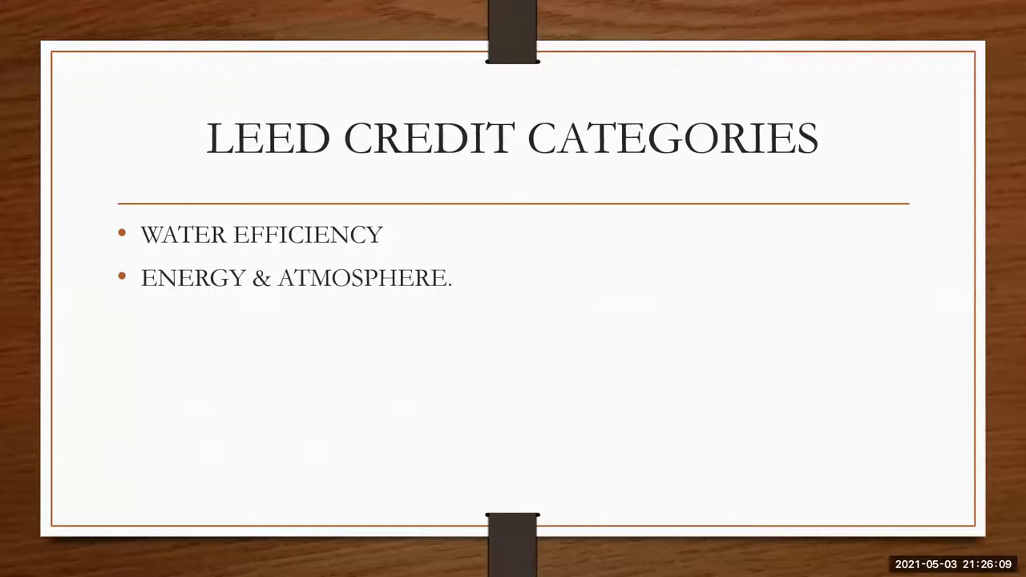
key(Right)
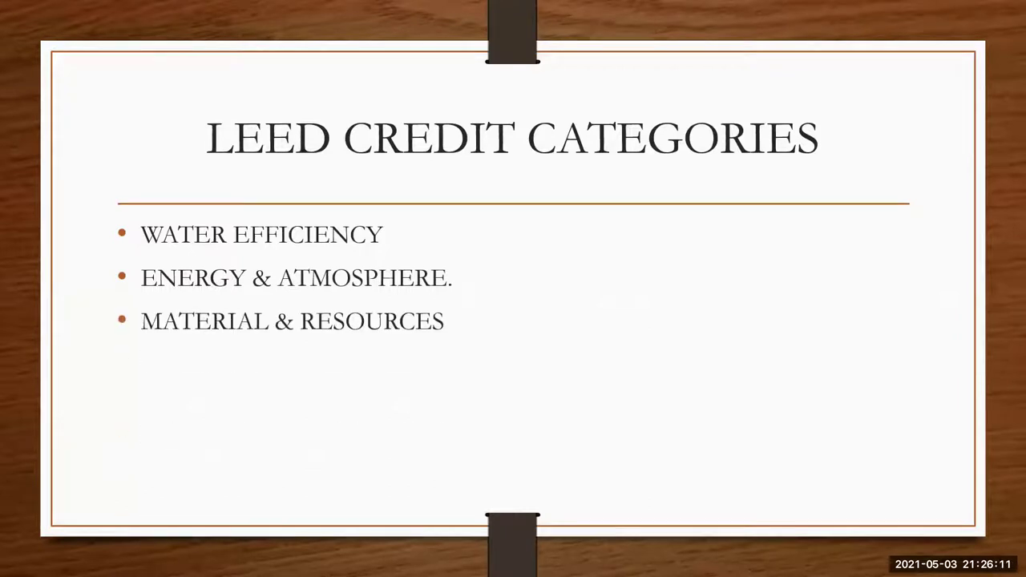
key(Right)
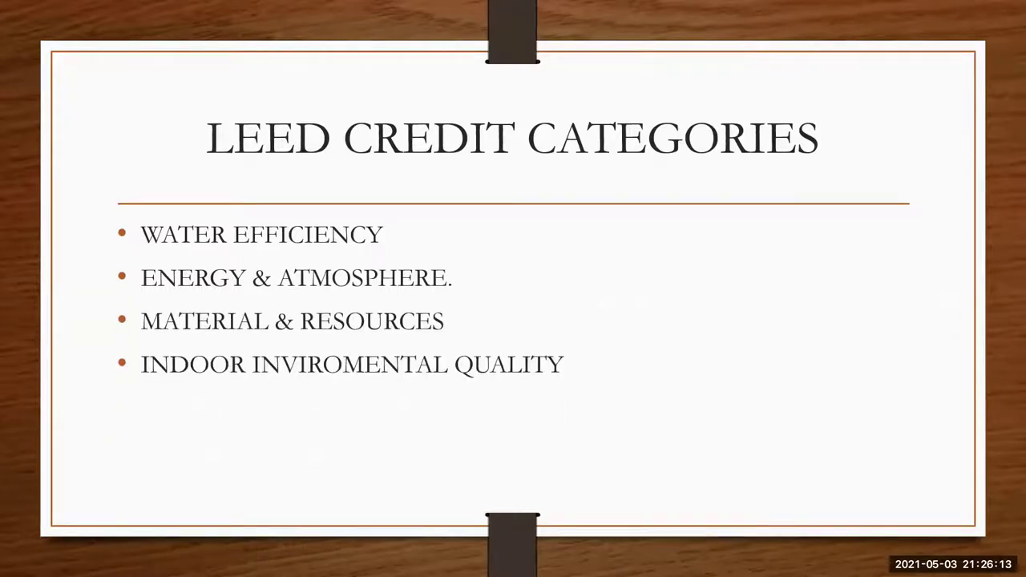
key(Right)
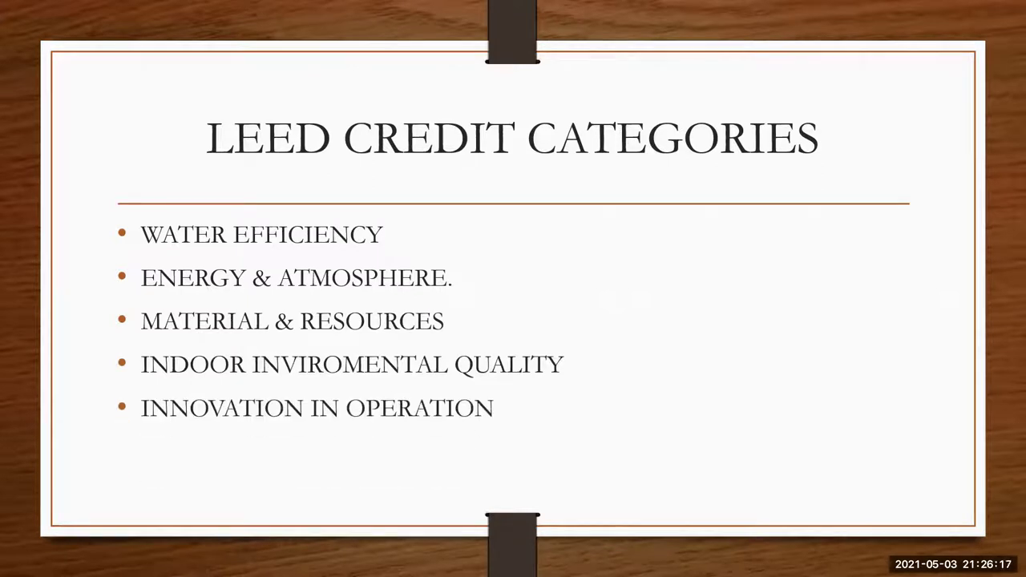
key(Right)
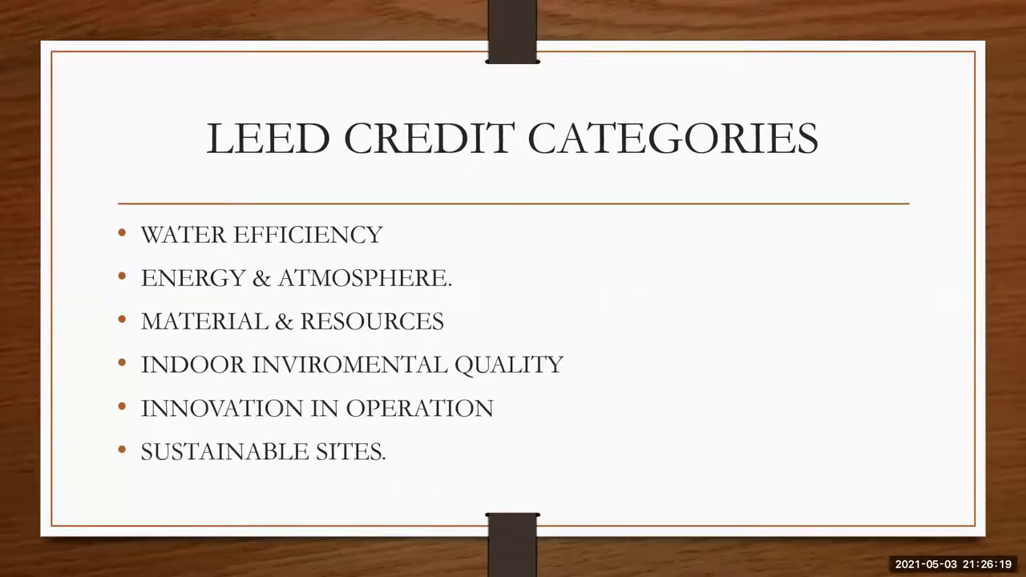
key(Right)
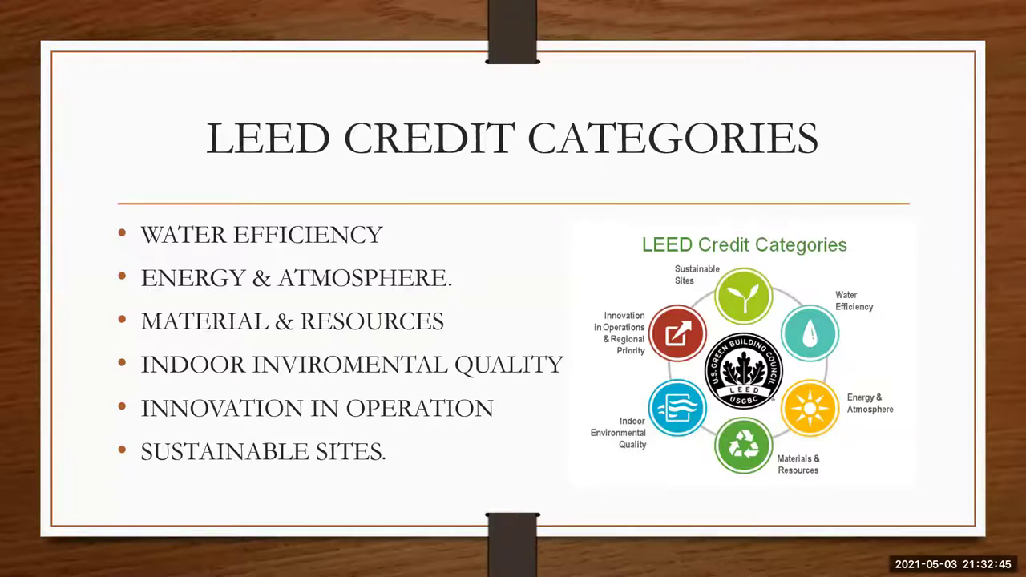
Advance the slide show to the PROJECT CERTIFICATION slide.
click(511, 380)
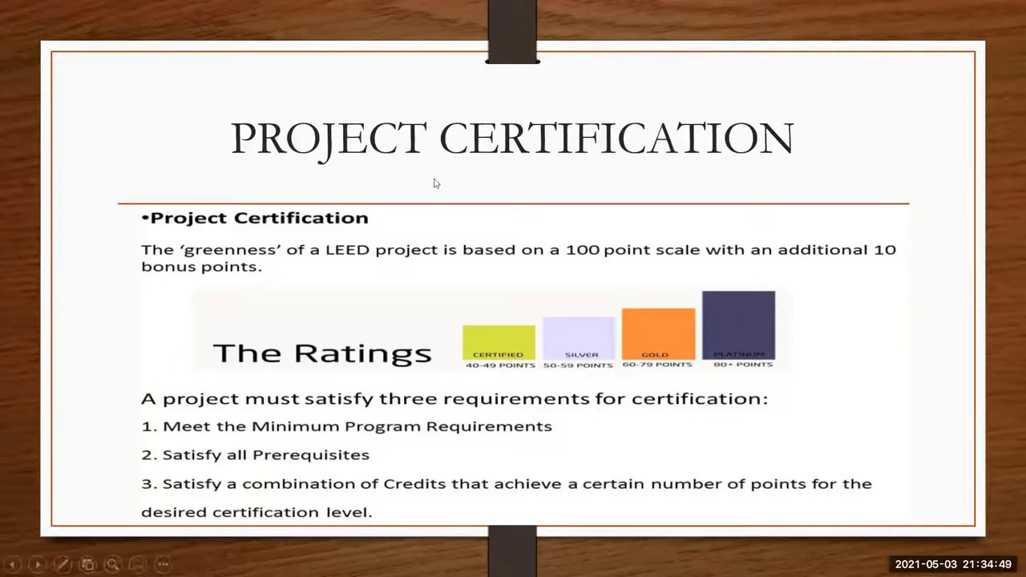
Advance to the LEED SCORE POINTS slide showing the 110-point checklist.
click(461, 300)
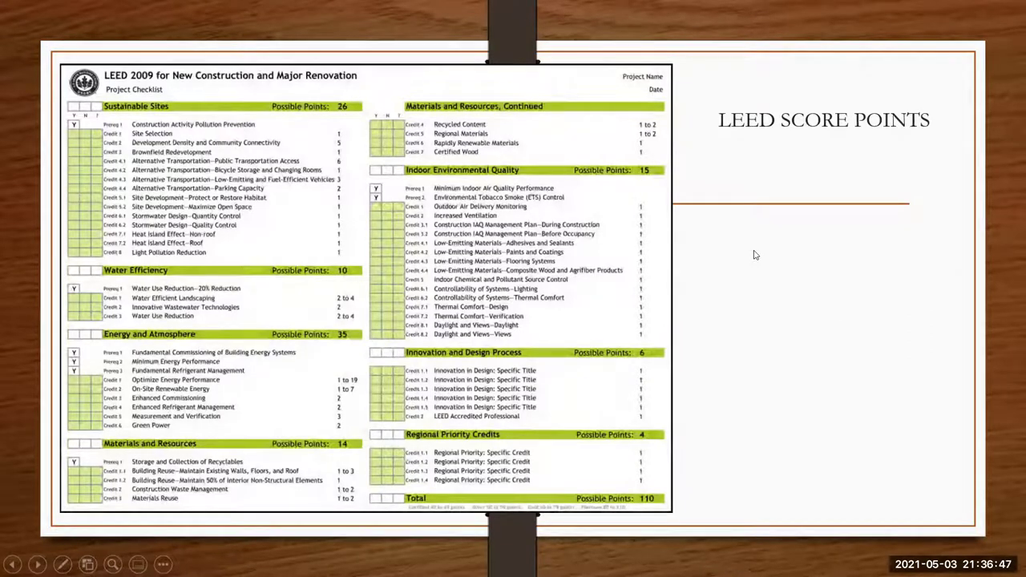
Advance to the ENERGY ANALYSIS slide showing 'PREPARING MODEL FOR CALCULATION.'.
key(Right)
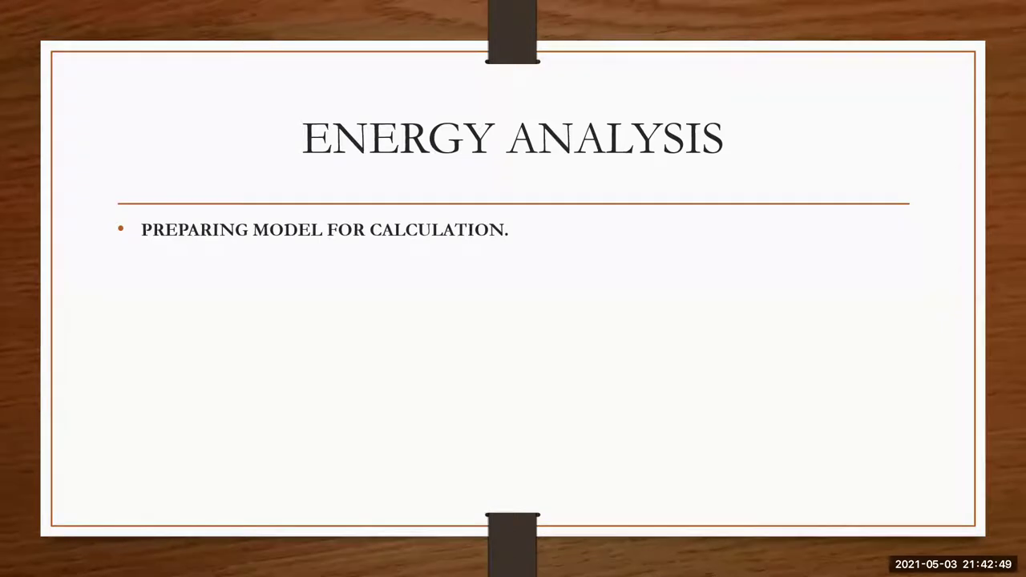
Reveal the load, CREATE ENERGY MODEL and Green Building Studio bullets and screenshot.
click(529, 371)
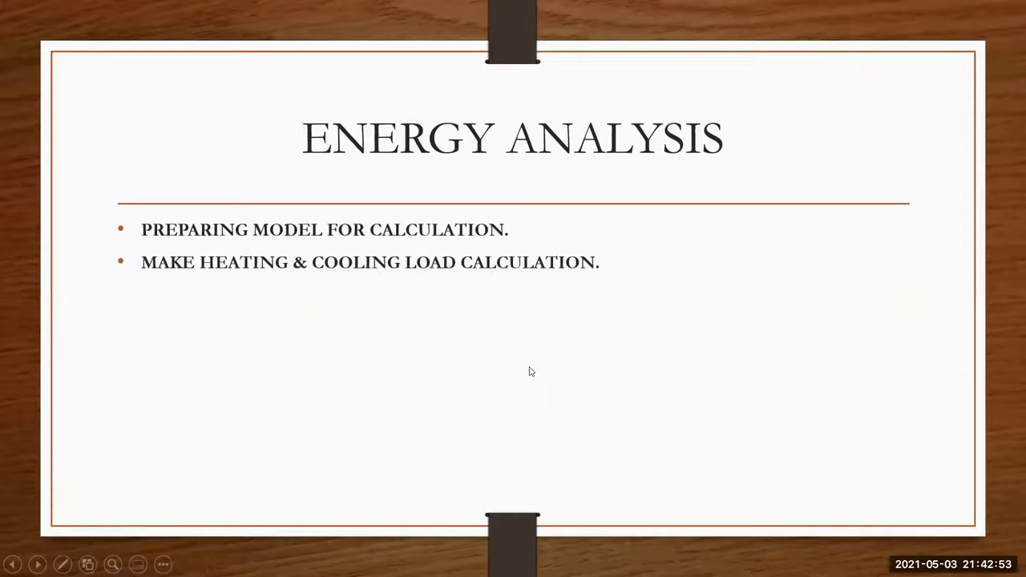
key(Right)
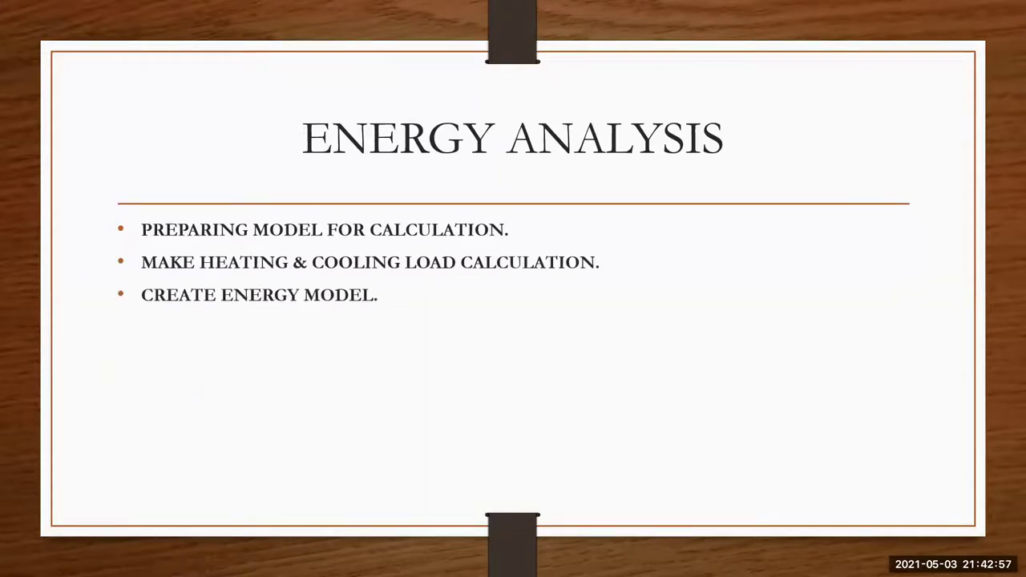
key(Right)
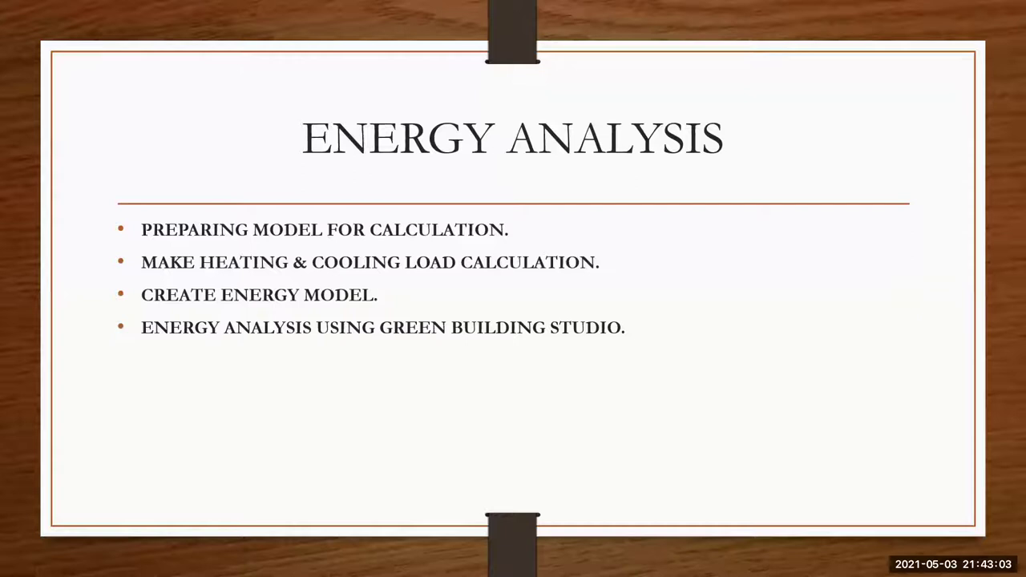
key(Right)
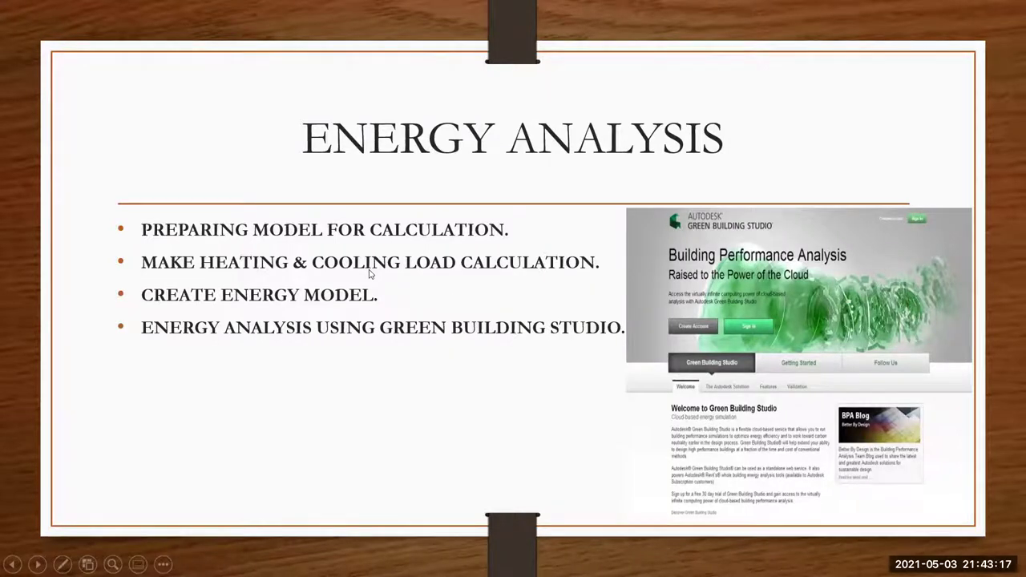
click(369, 274)
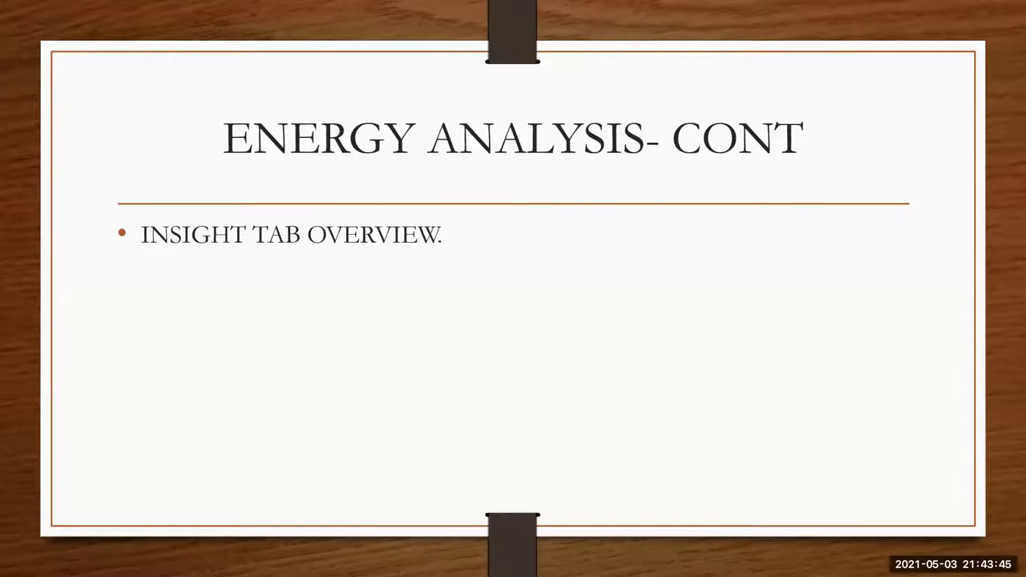
Advance through the Insight analysis bullets and SOLAR ANALYSIS slide to the end of the show.
key(Right)
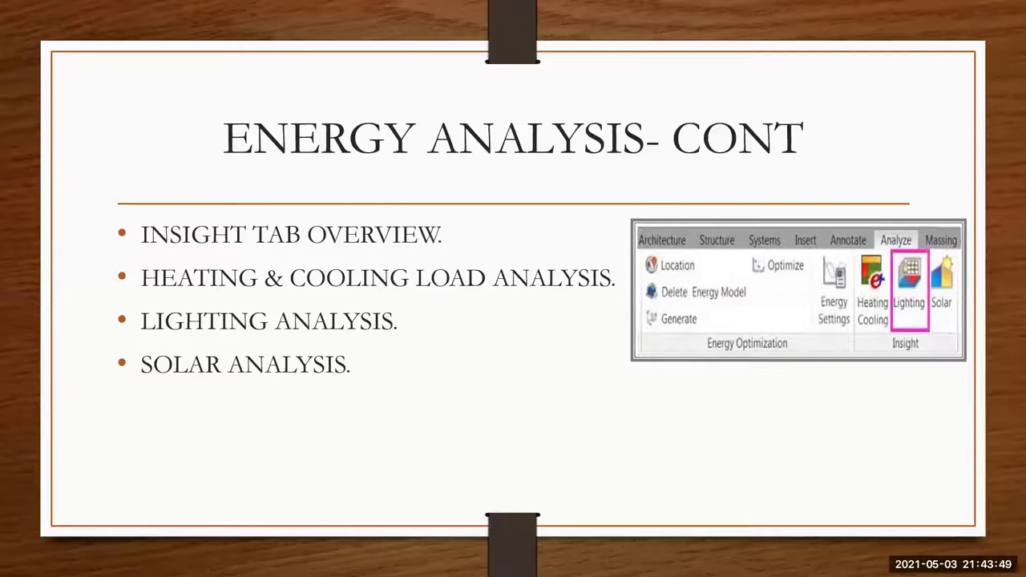
key(Right)
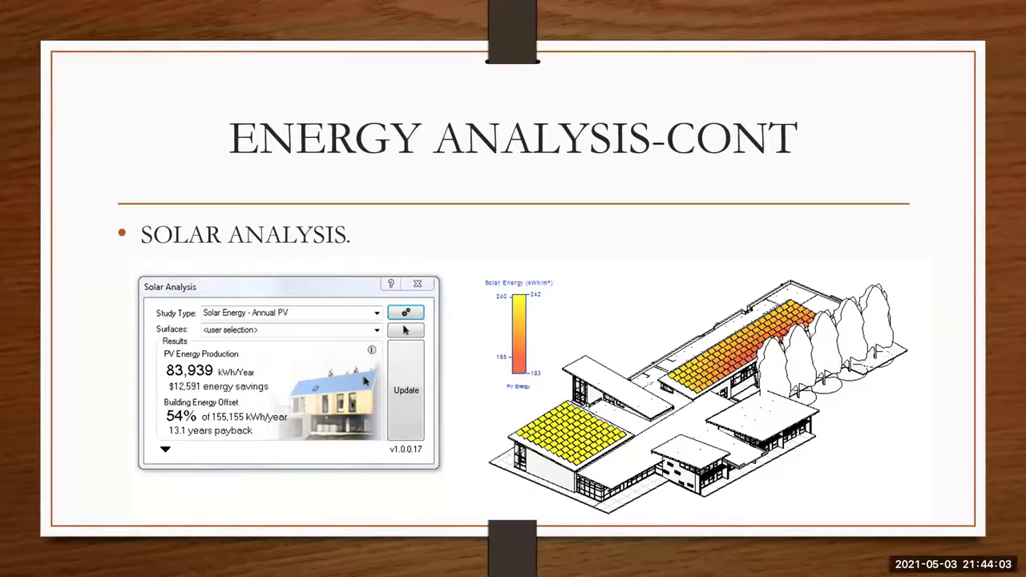
key(Right)
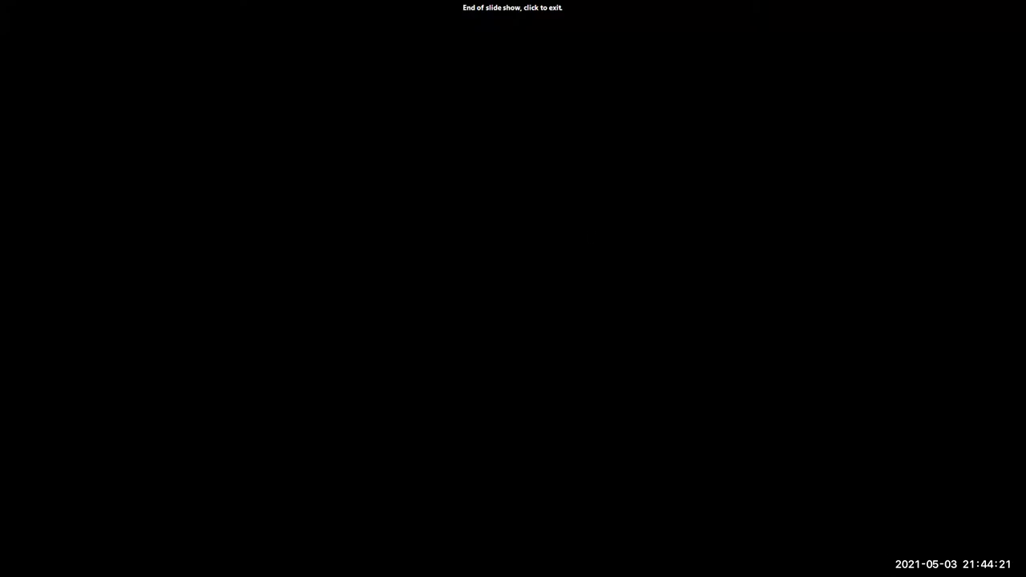
Exit the finished slideshow and open rme_advanced_sample_project from Revit's Recent Files.
click(806, 467)
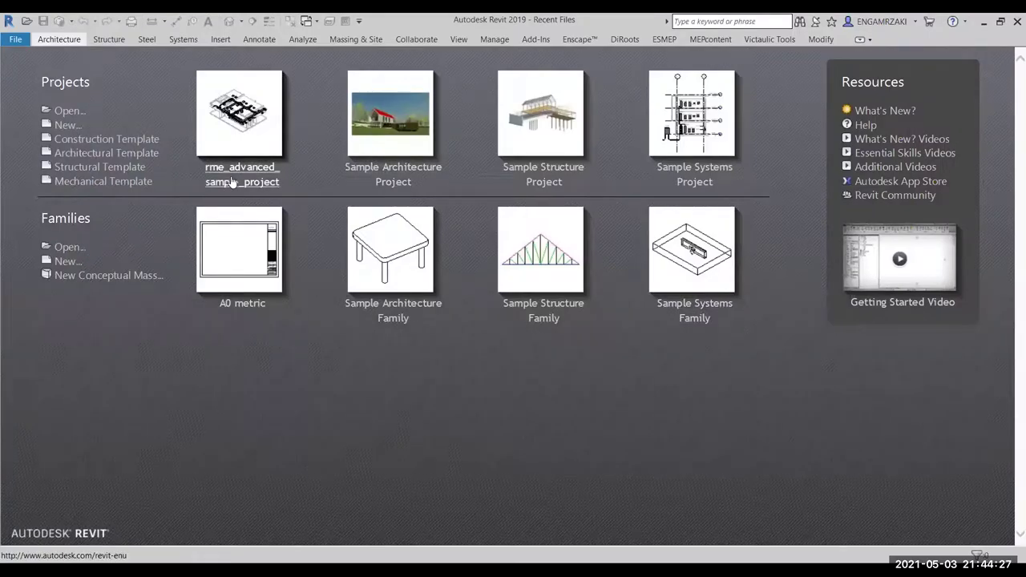
click(232, 183)
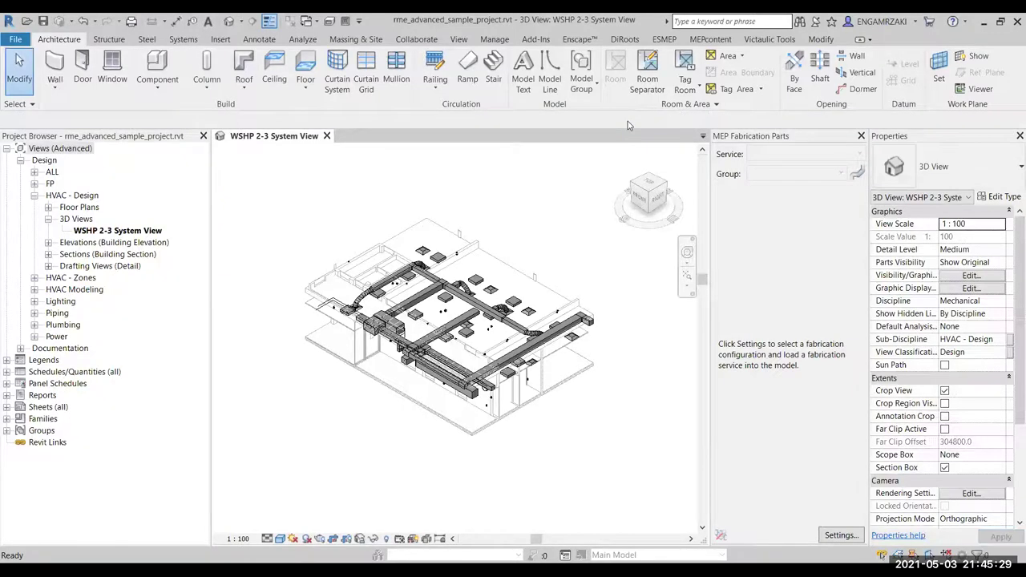
Close the MEP Fabrication Parts palette so the WSHP 2-3 System View widens.
click(860, 135)
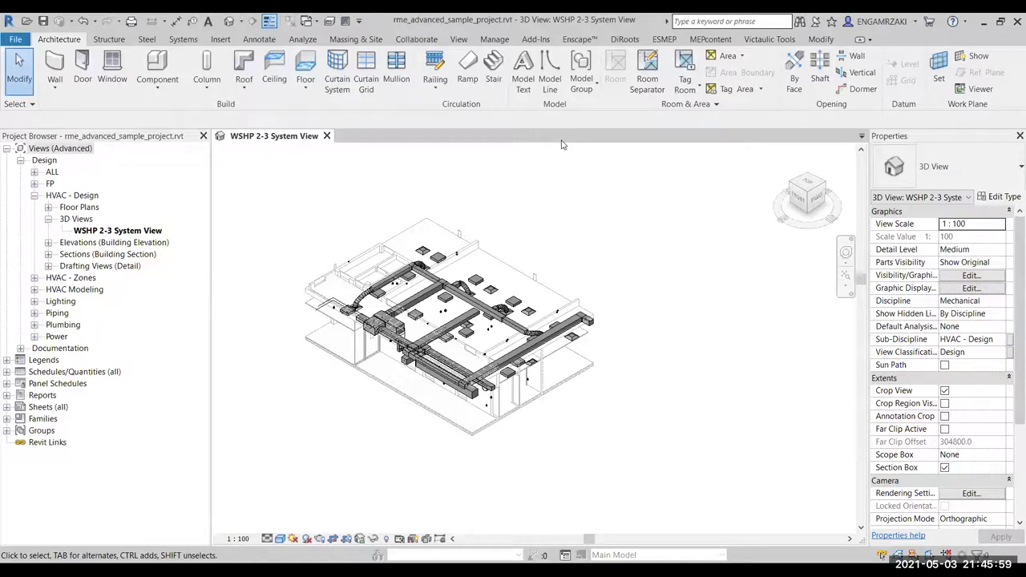
Turn off Crop View and Section Box, then zoom out and center the whole building's ductwork.
click(944, 390)
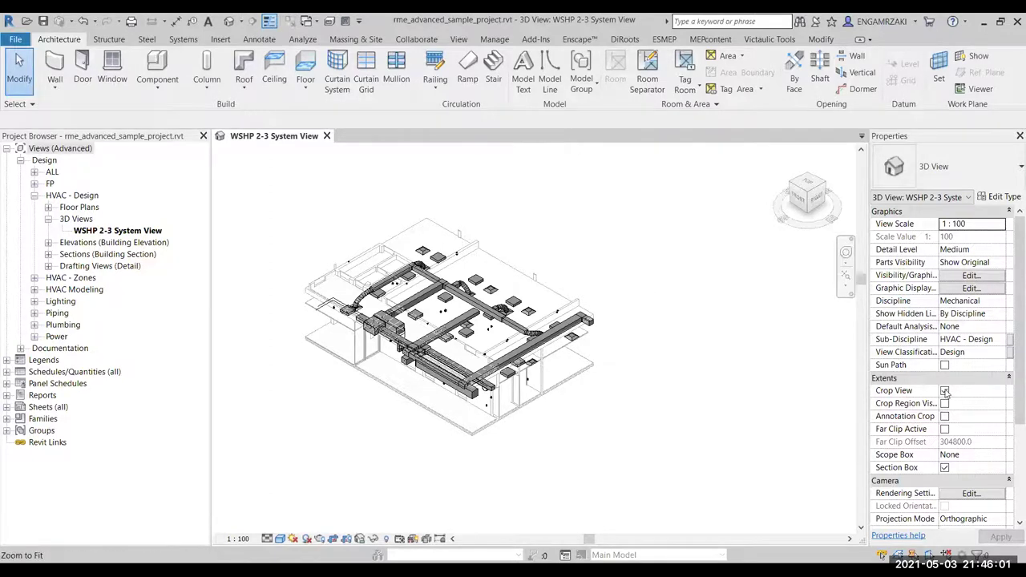
click(944, 468)
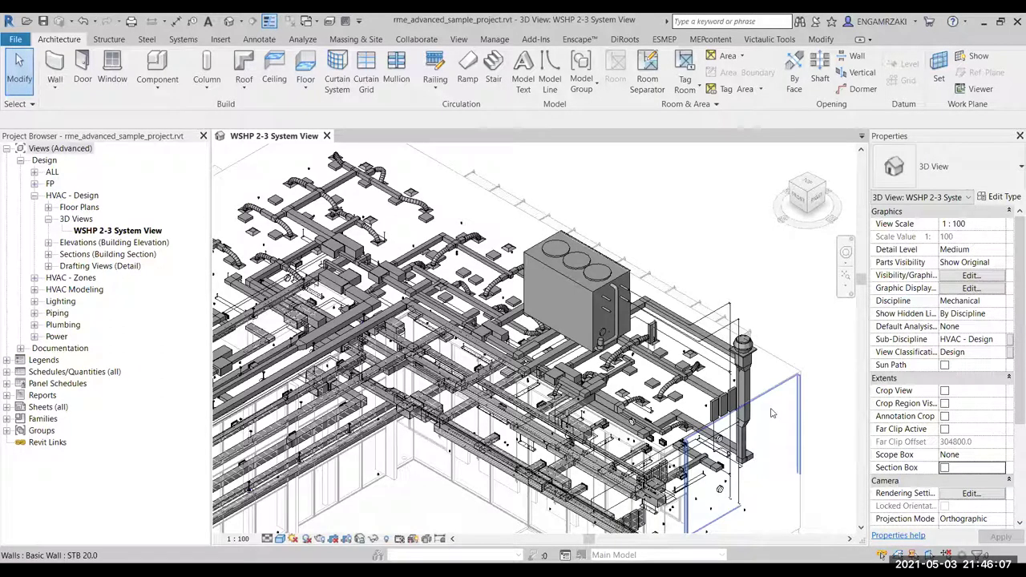
scroll(675, 409, down, 5)
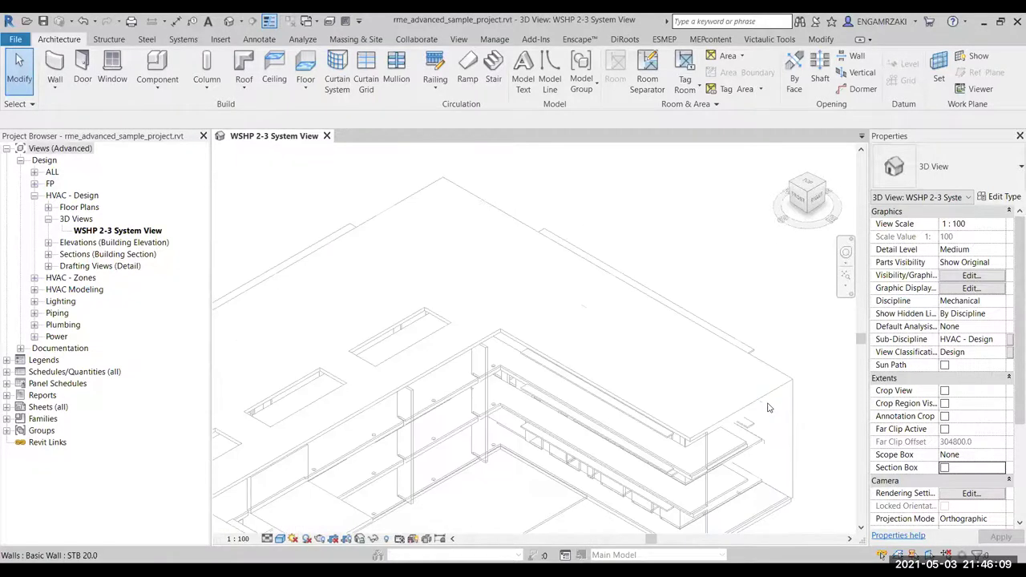
scroll(676, 408, down, 1)
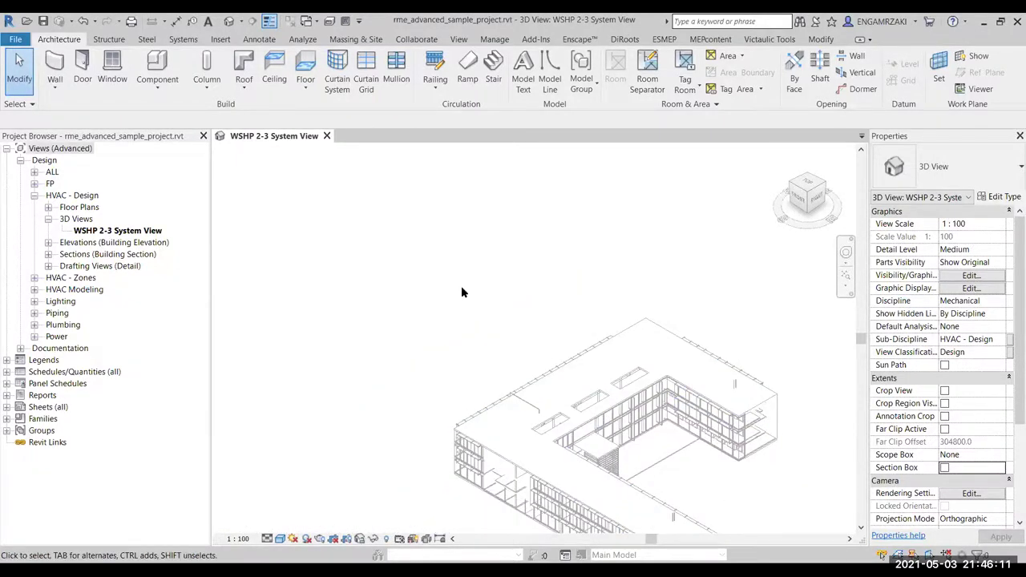
middle_drag(476, 324, 340, 237)
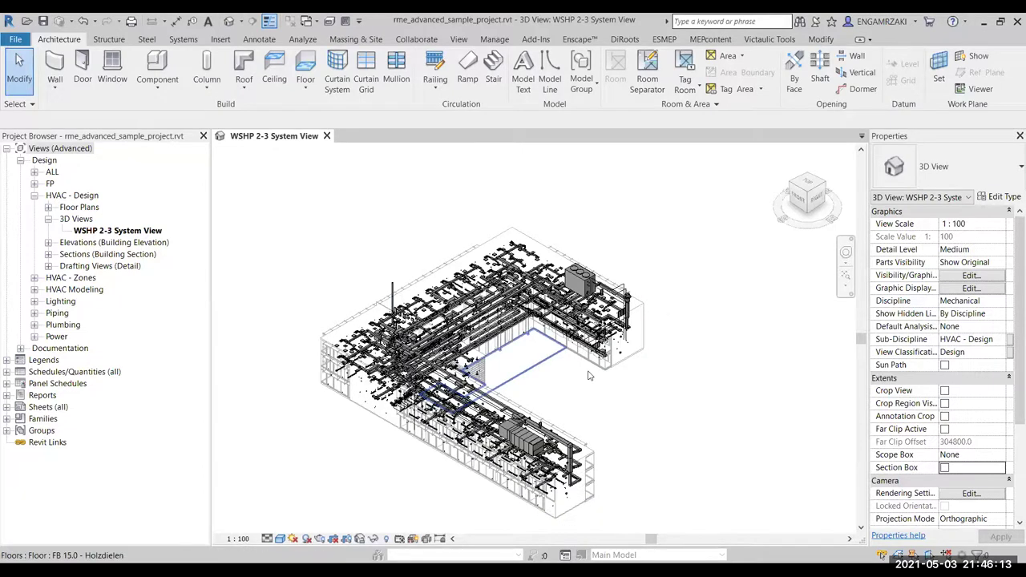
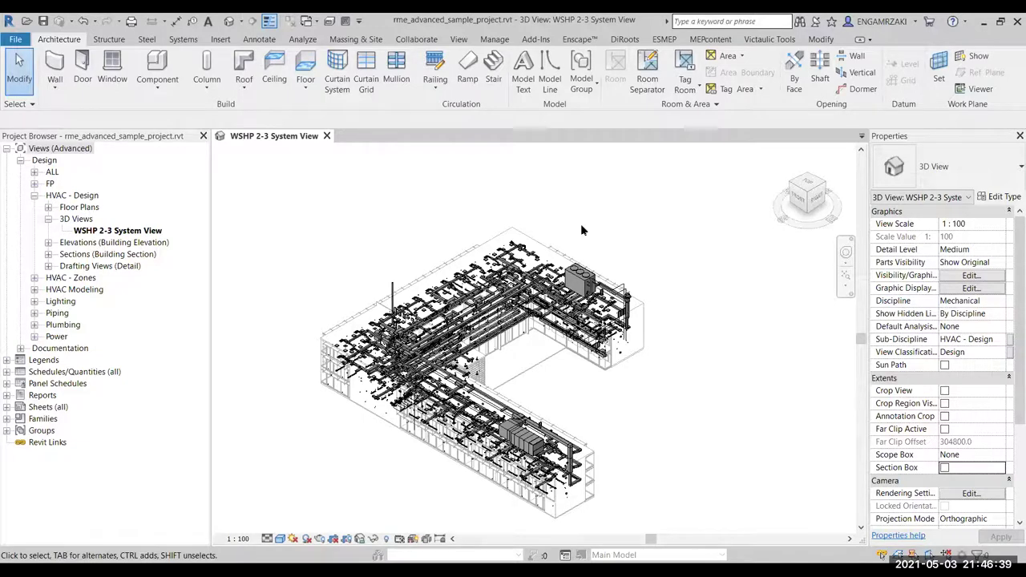
Frame the building and set the WSHP 2-3 System View's Discipline to Architectural.
scroll(580, 224, up, 1)
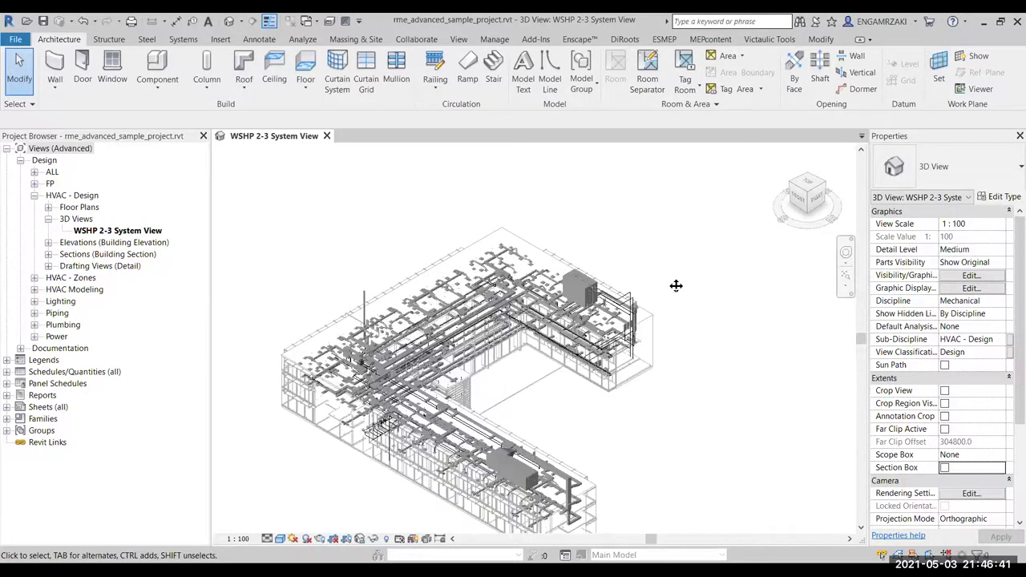
middle_drag(675, 283, 674, 271)
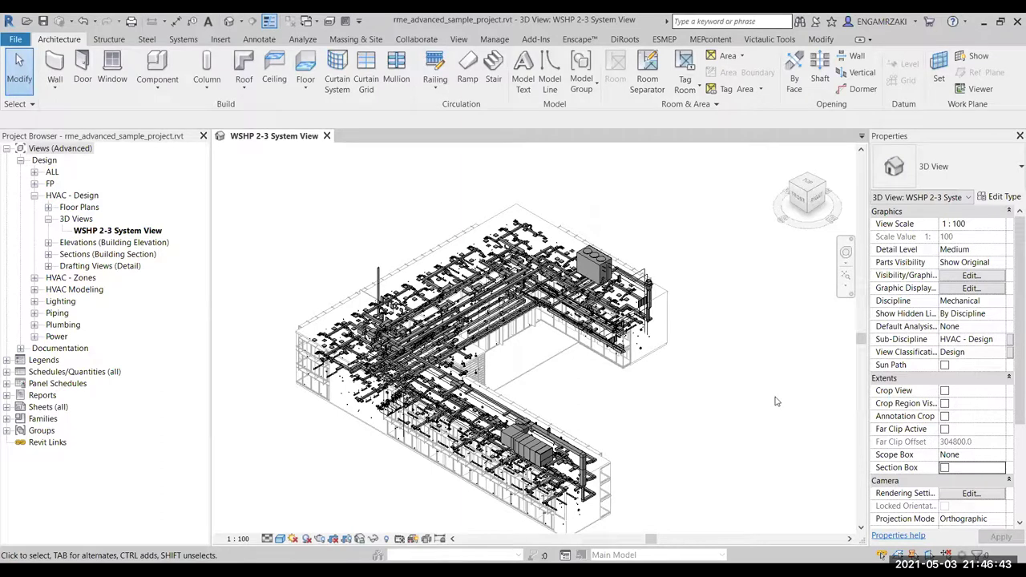
middle_drag(709, 396, 709, 395)
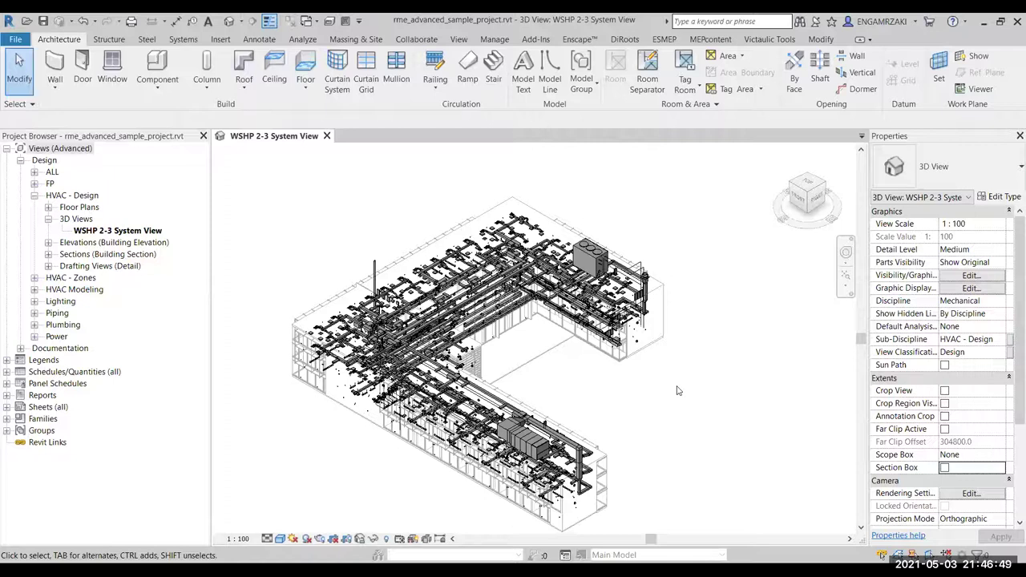
click(1000, 303)
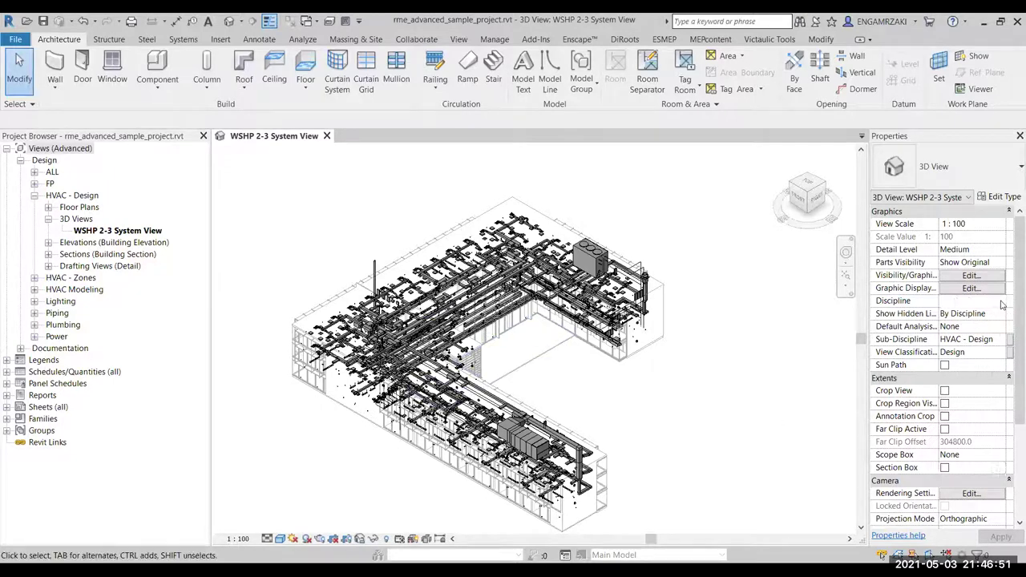
click(962, 303)
Confirm the Architectural discipline and set the view's Detail Level to Fine.
click(962, 313)
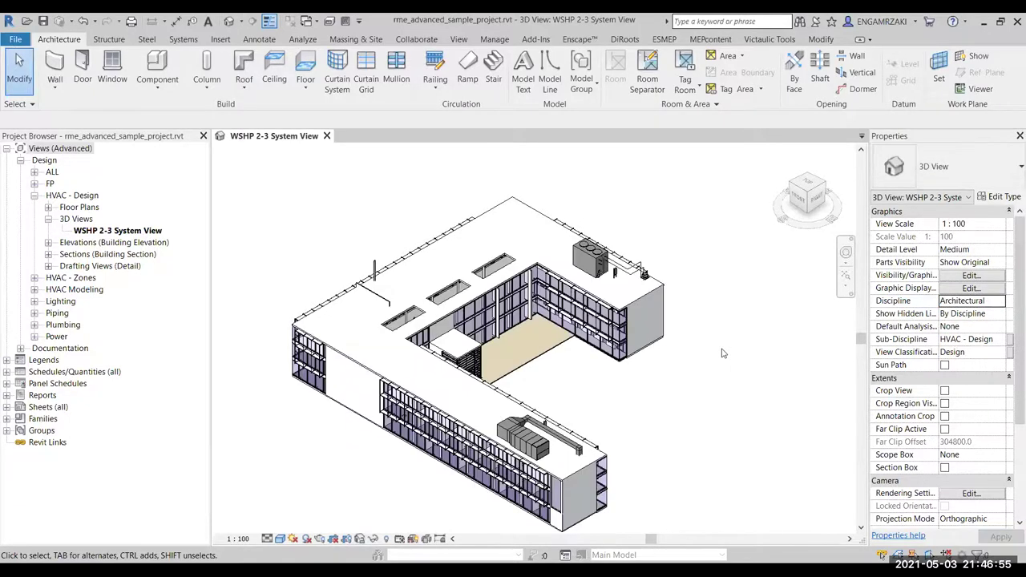
click(267, 539)
click(276, 526)
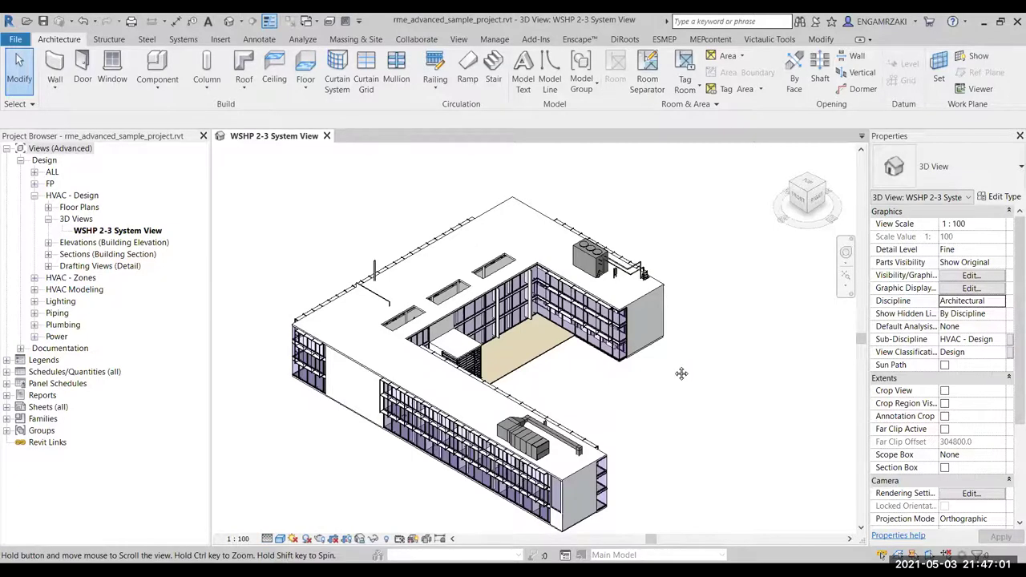
Pan and zoom to show the whole L-shaped building, then check the Sun Path menu.
middle_drag(681, 374, 686, 365)
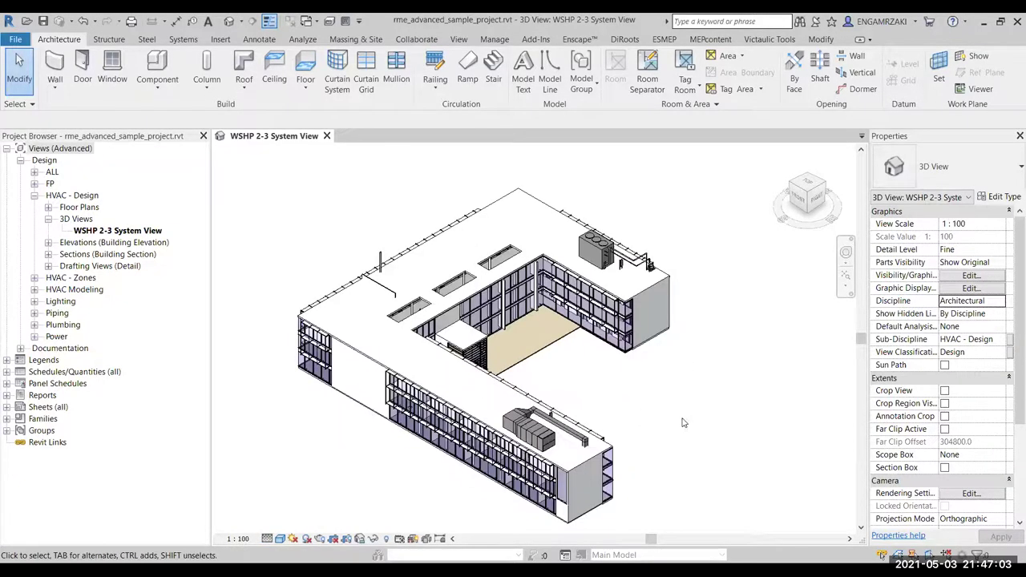
middle_drag(685, 428, 704, 424)
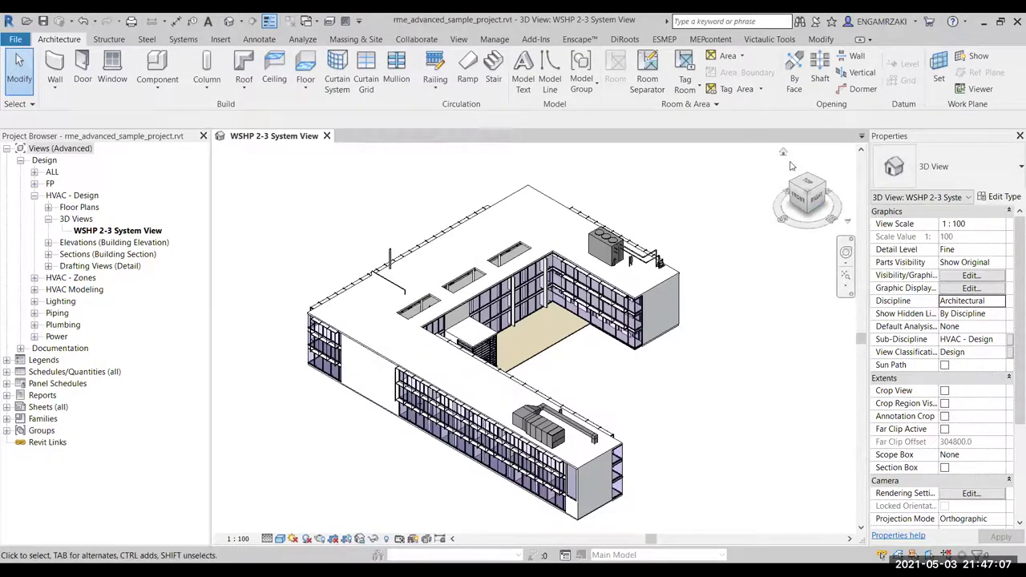
scroll(589, 281, up, 2)
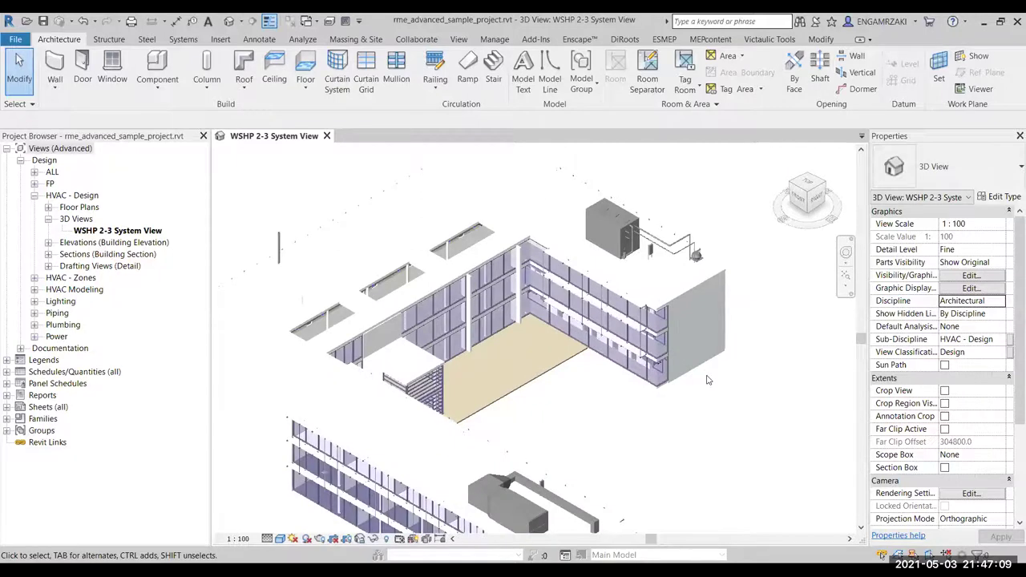
scroll(758, 361, up, 1)
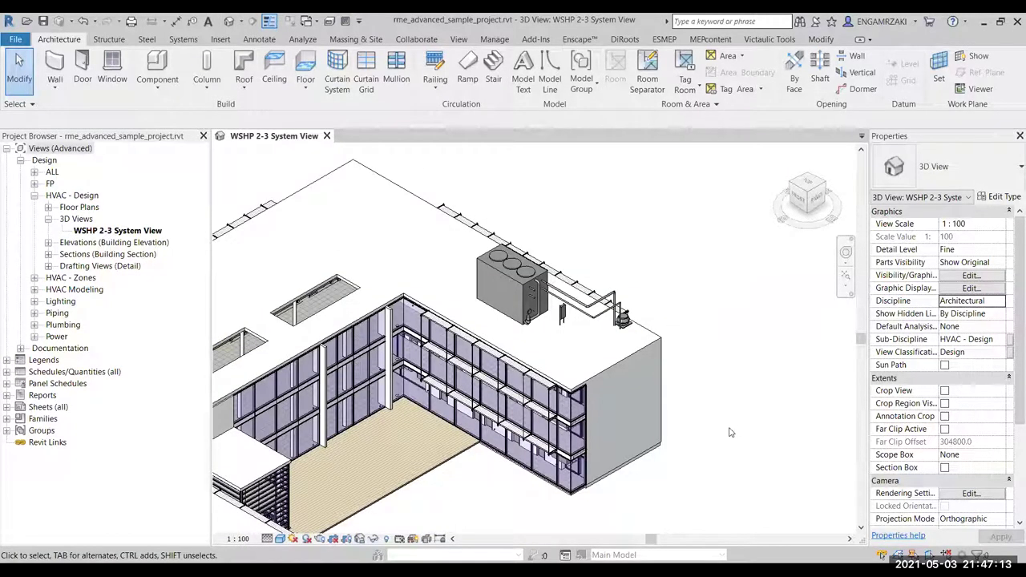
middle_drag(730, 433, 687, 387)
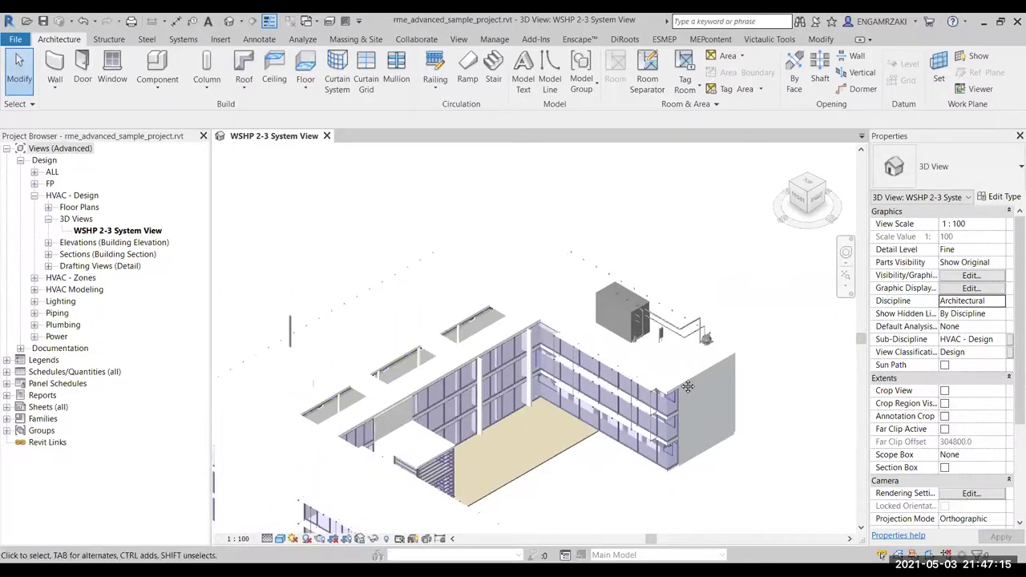
scroll(687, 393, down, 3)
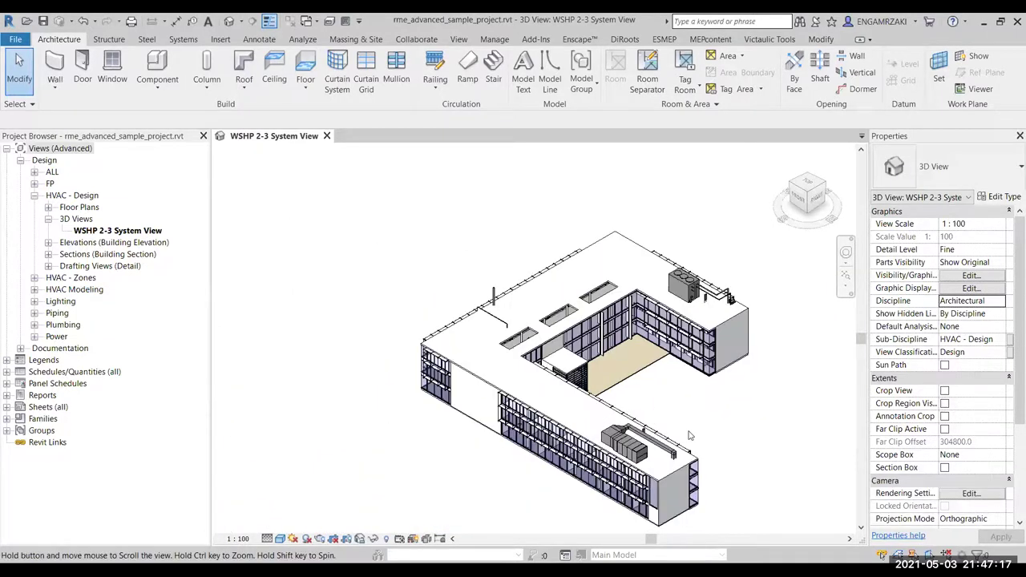
middle_drag(687, 435, 600, 432)
click(291, 540)
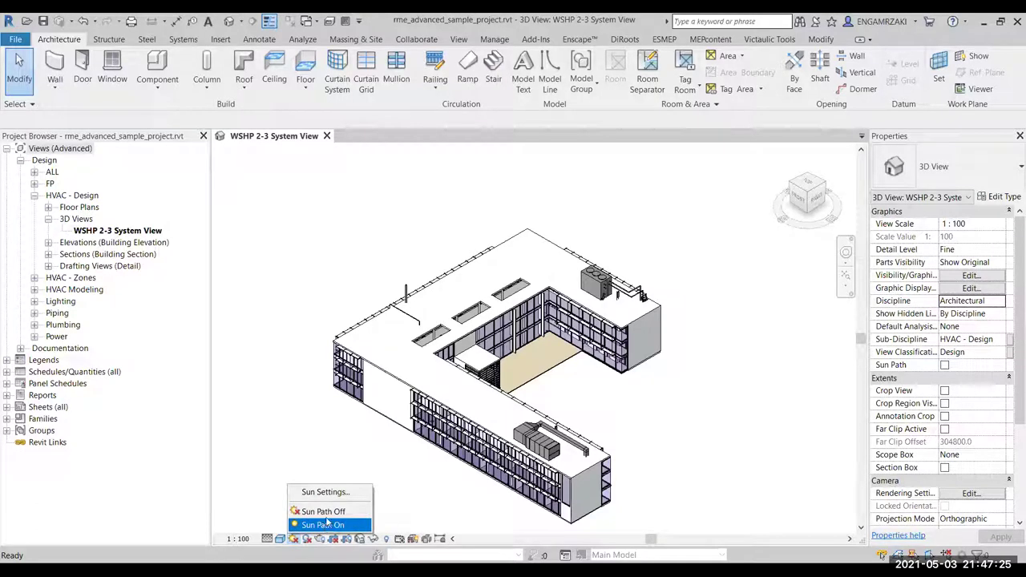
Dismiss the Sun Path menu and open Location Weather and Site from the Manage tab.
click(271, 394)
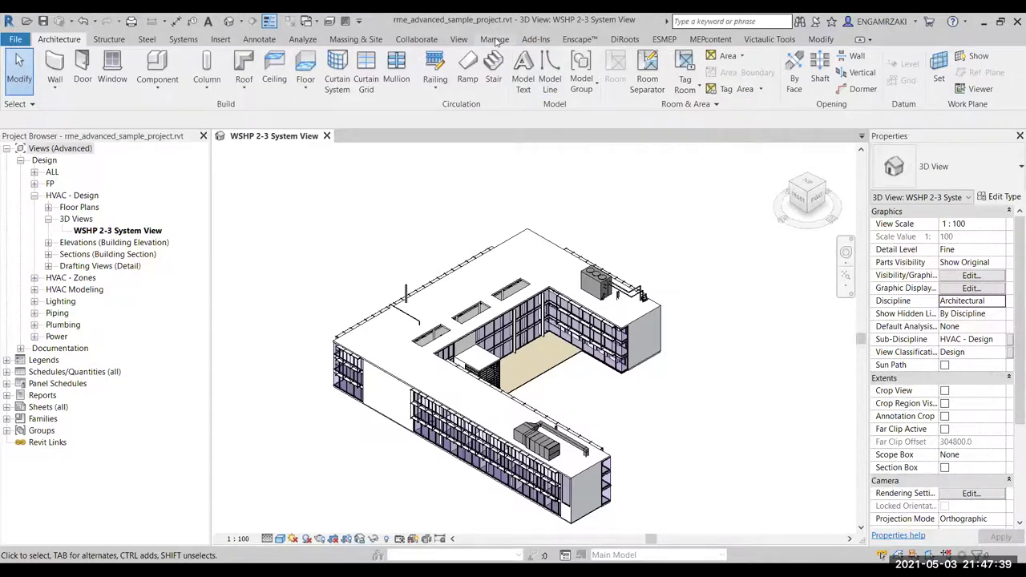
key(alt+m)
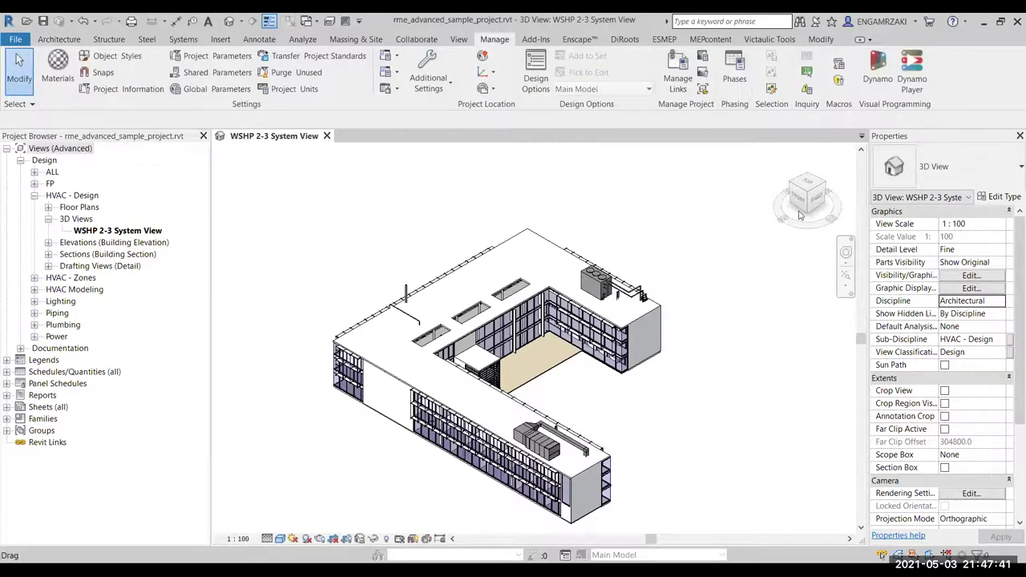
click(482, 56)
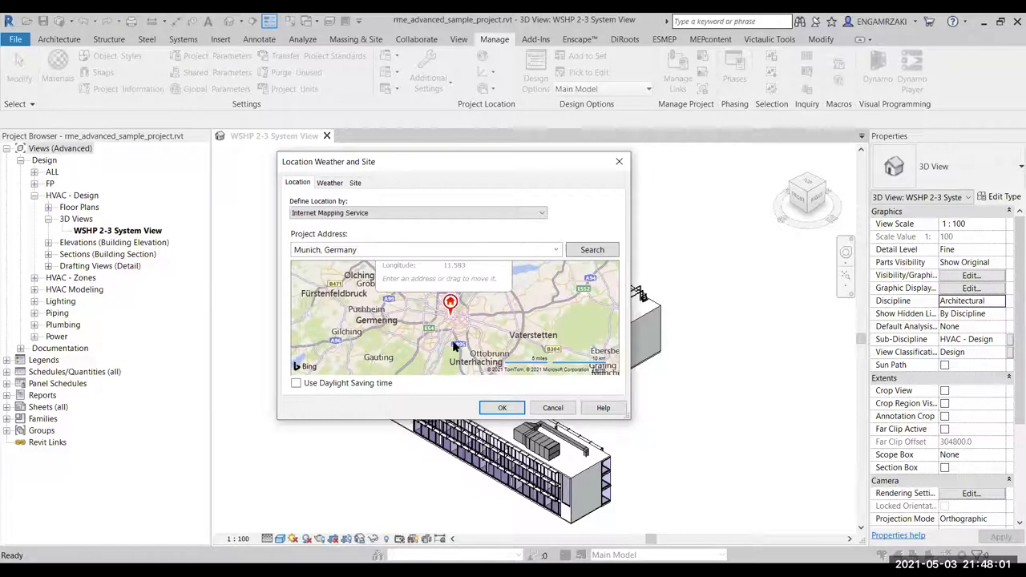
Define the project location using the Default City List.
drag(514, 166, 467, 165)
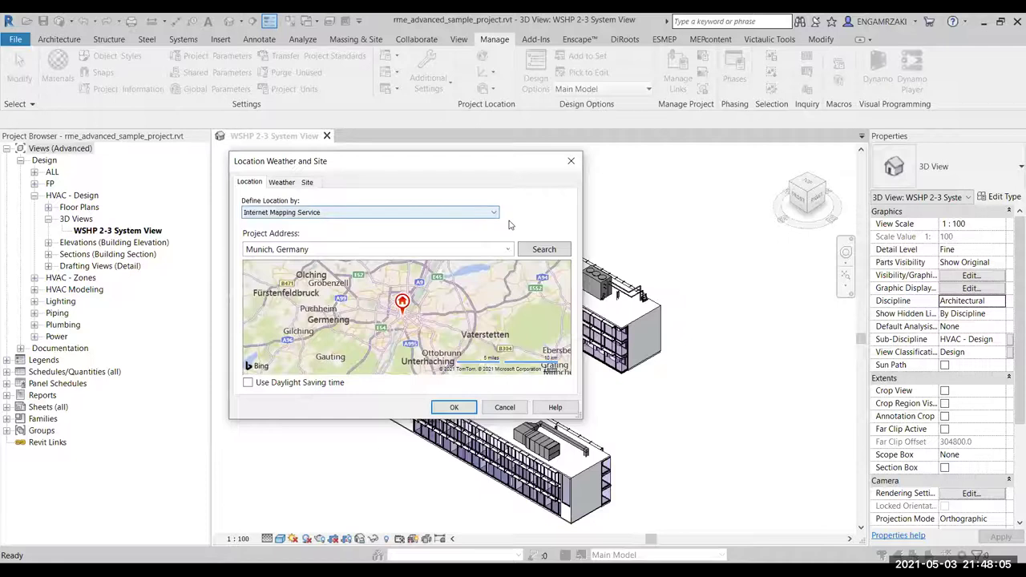
click(430, 215)
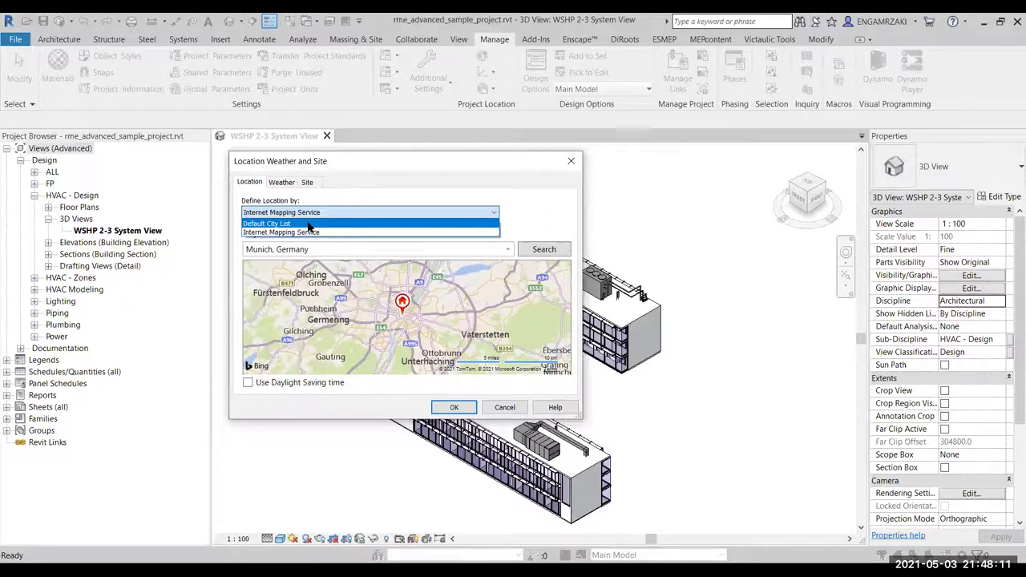
click(309, 225)
click(401, 259)
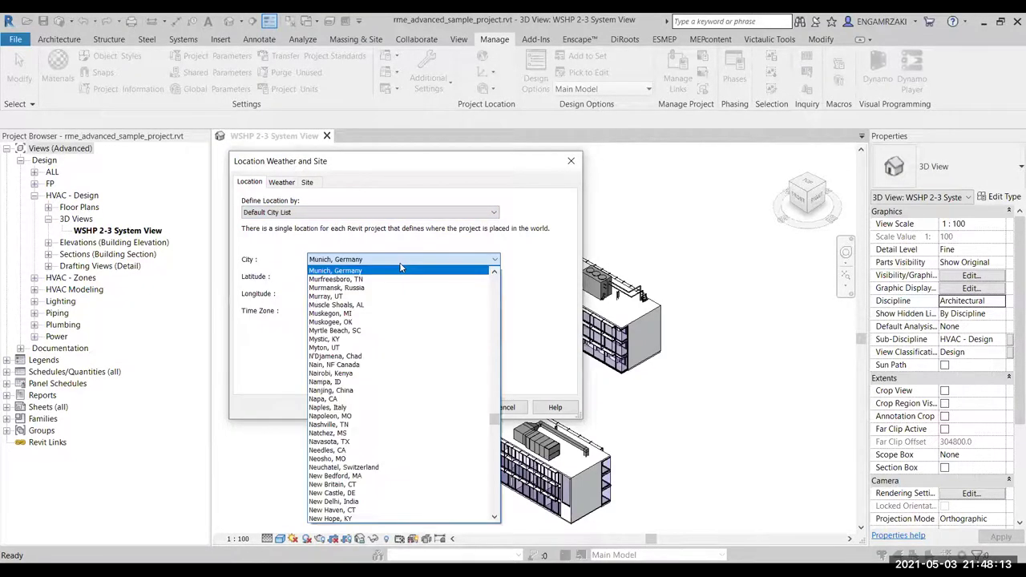
click(560, 248)
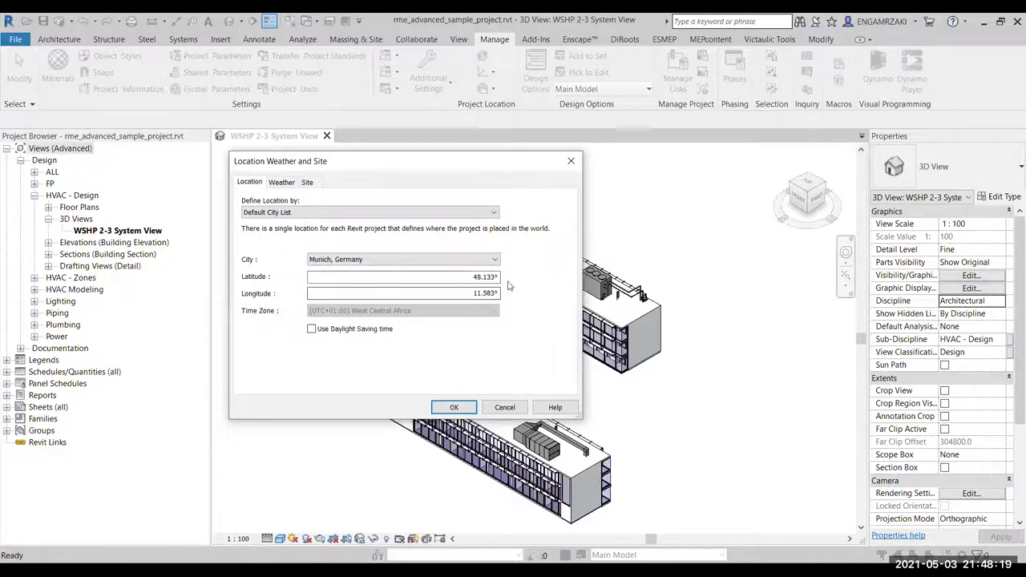
click(467, 260)
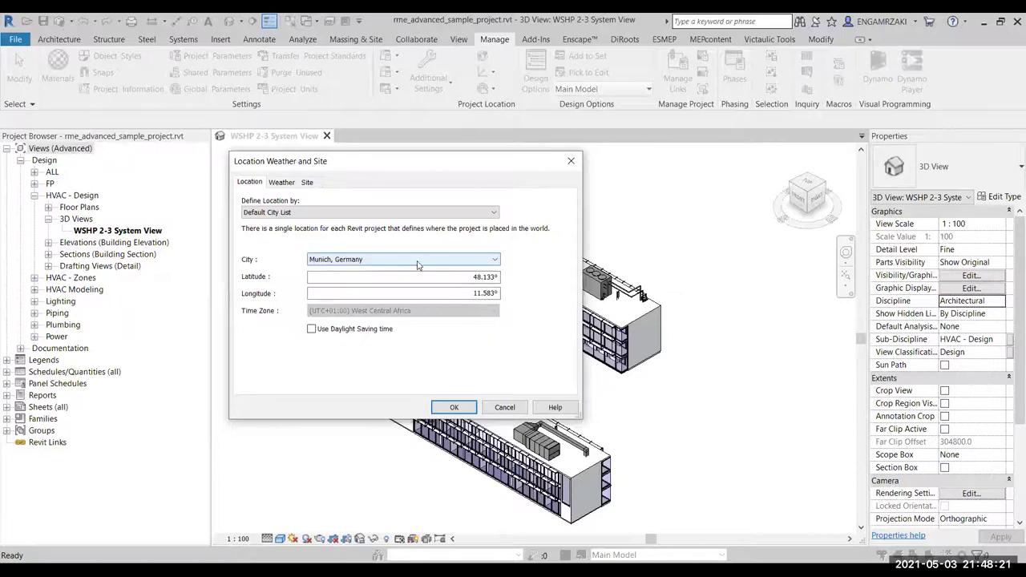
Pick Cairo, Egypt (29.8667°, 31.3333°) as the project city.
scroll(496, 423, up, 5)
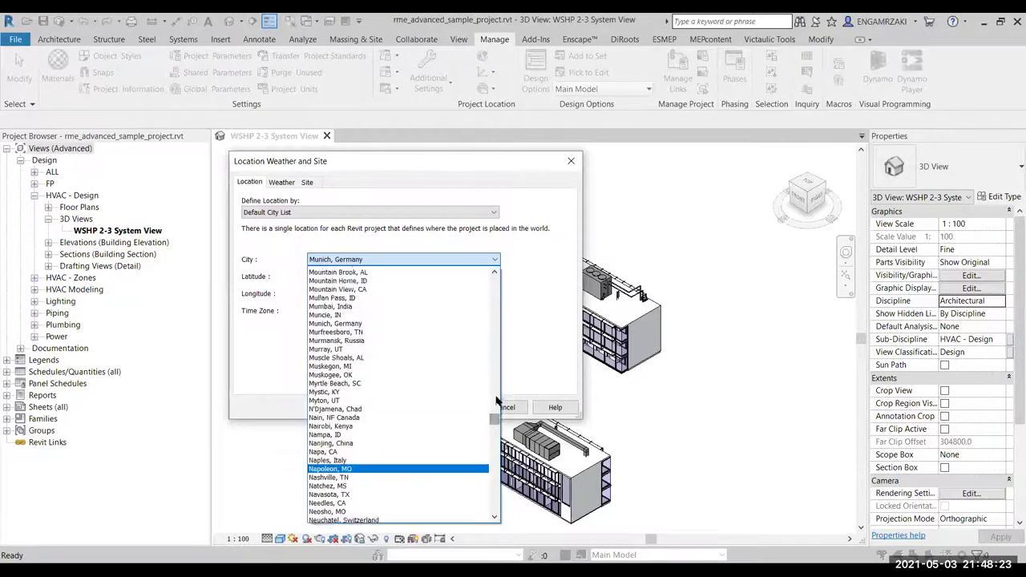
key(c)
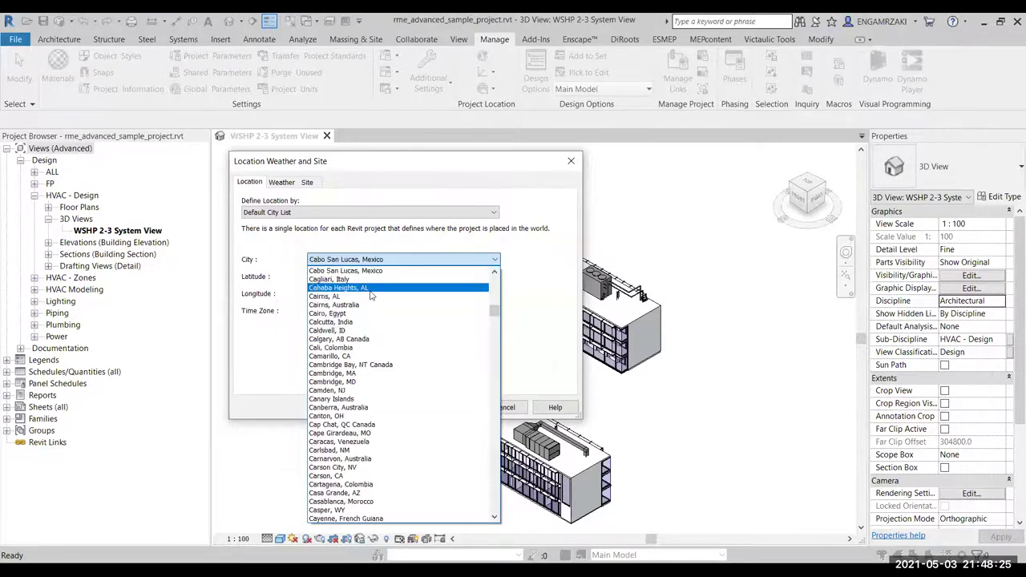
scroll(396, 352, down, 1)
scroll(396, 353, down, 1)
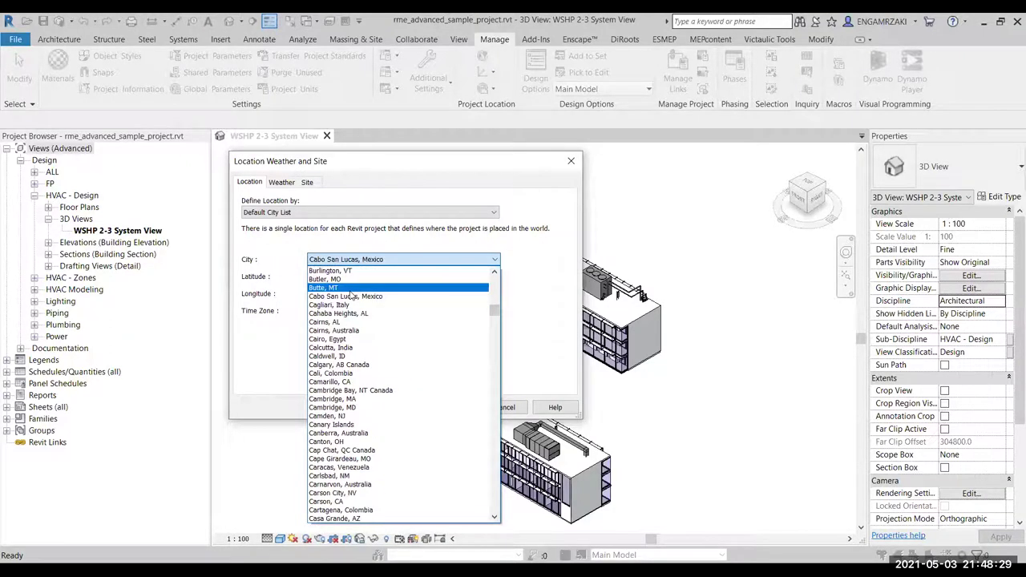
key(e)
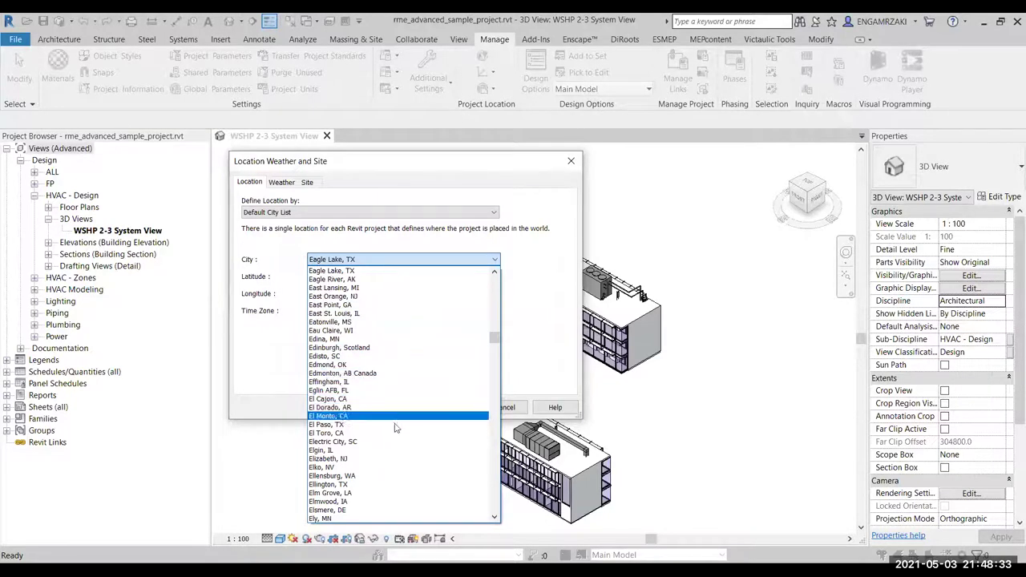
scroll(401, 468, down, 1)
scroll(403, 466, down, 2)
scroll(405, 465, down, 1)
scroll(405, 467, down, 2)
scroll(404, 468, down, 1)
scroll(404, 469, down, 1)
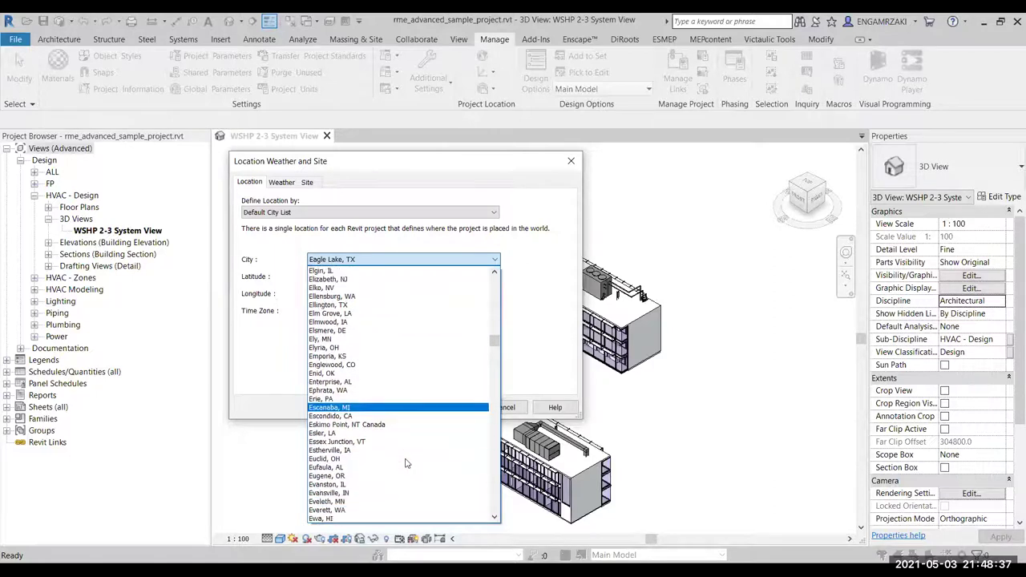
scroll(402, 480, down, 1)
scroll(402, 487, down, 2)
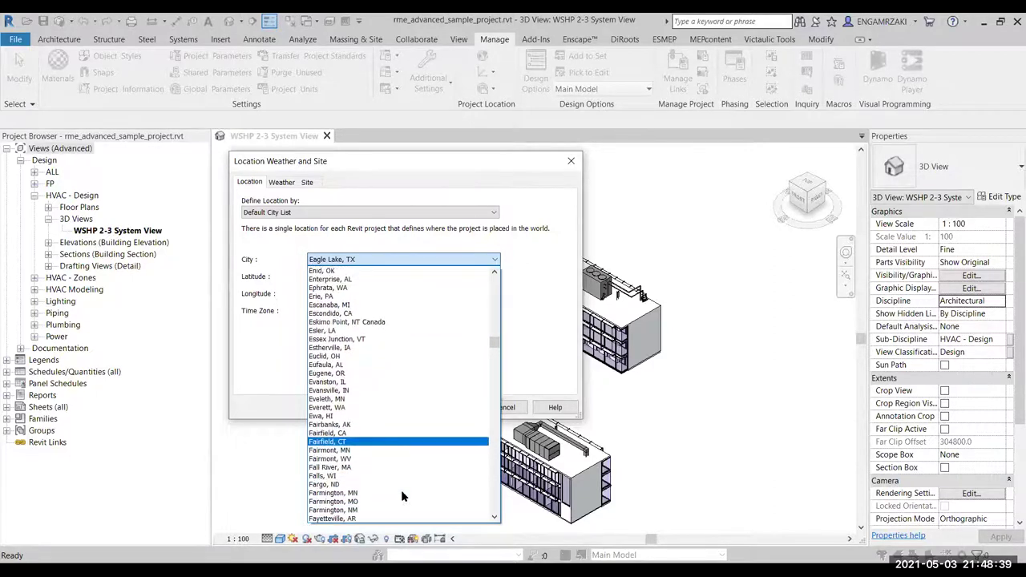
scroll(401, 493, down, 1)
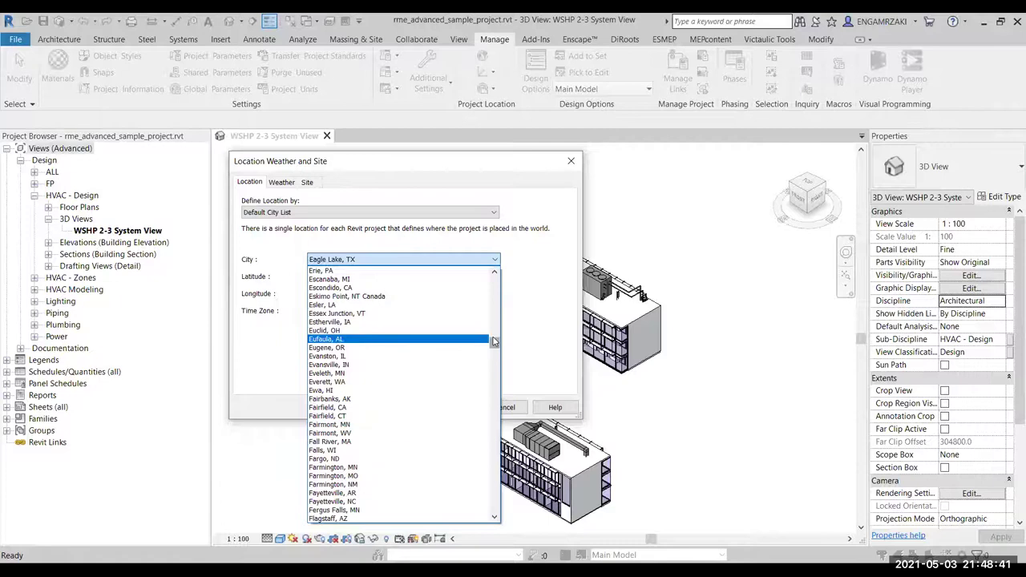
drag(495, 343, 402, 302)
key(c)
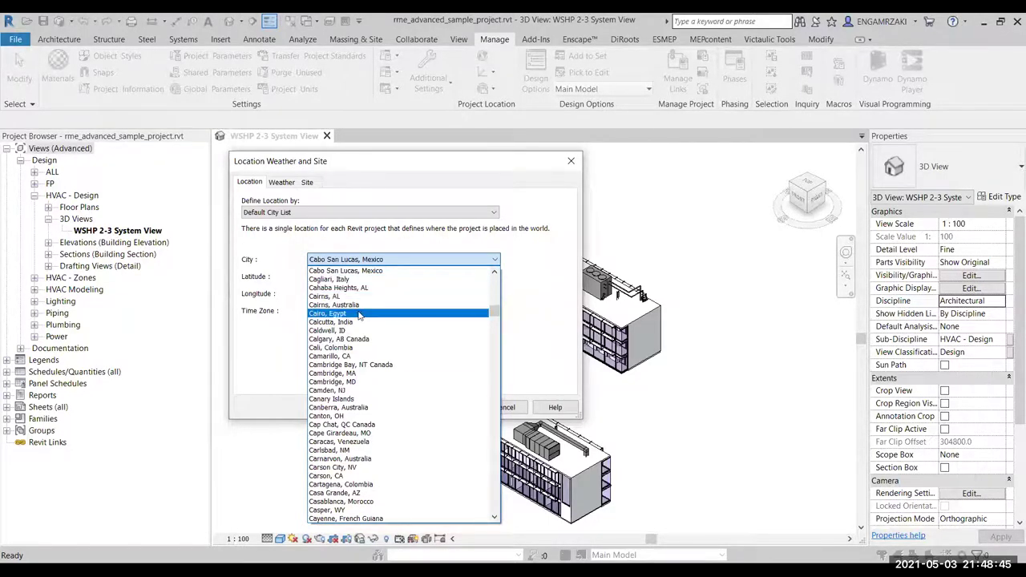
click(370, 314)
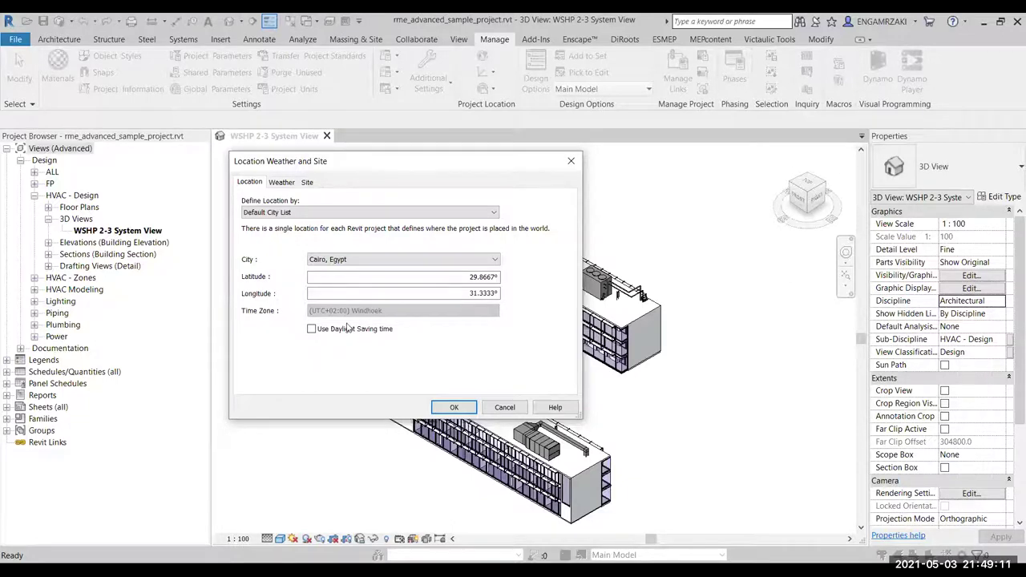
Toggle Use Daylight Saving time on and back off.
mouse_move(433, 171)
mouse_down()
mouse_move(463, 185)
mouse_move(478, 157)
mouse_up()
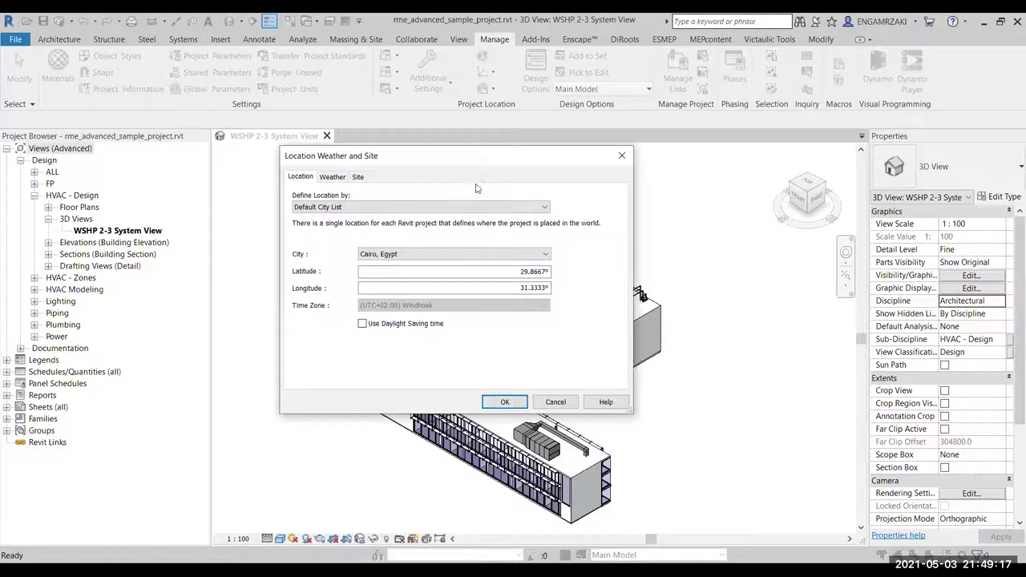
click(363, 323)
click(392, 329)
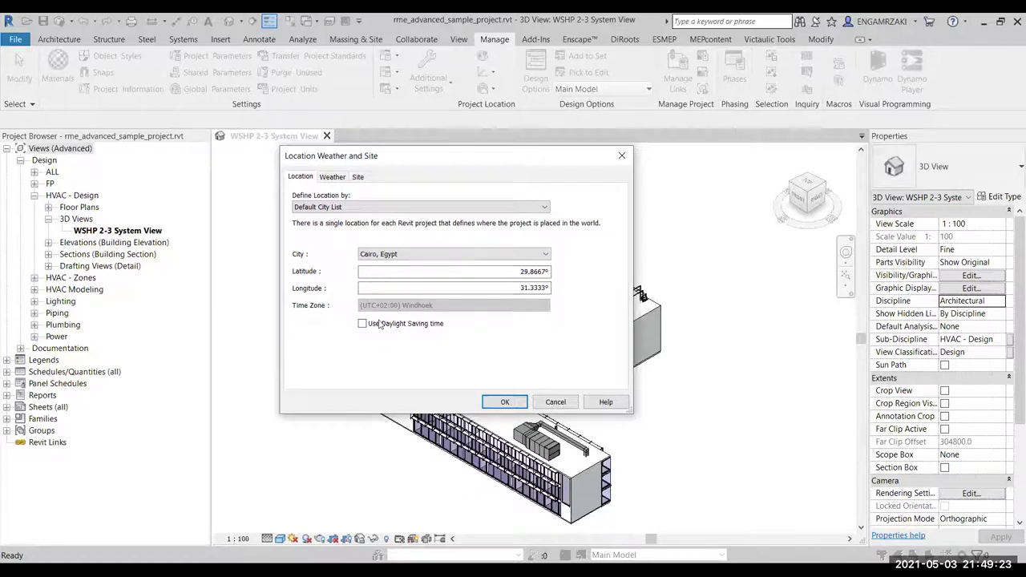
On the Weather tab, turn off Use closest weather station (CAIRO INTL AIRPORT).
click(332, 176)
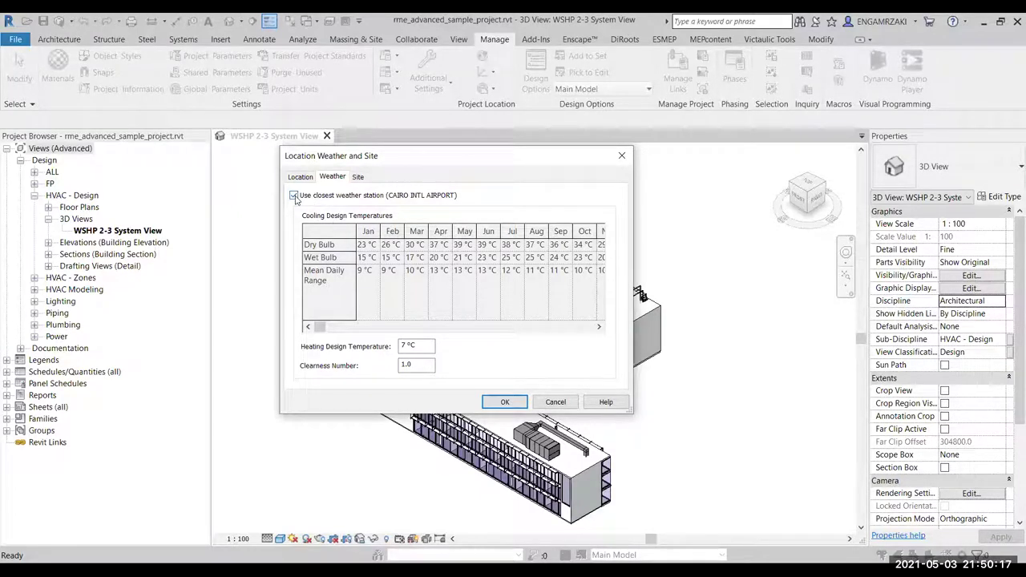
click(294, 195)
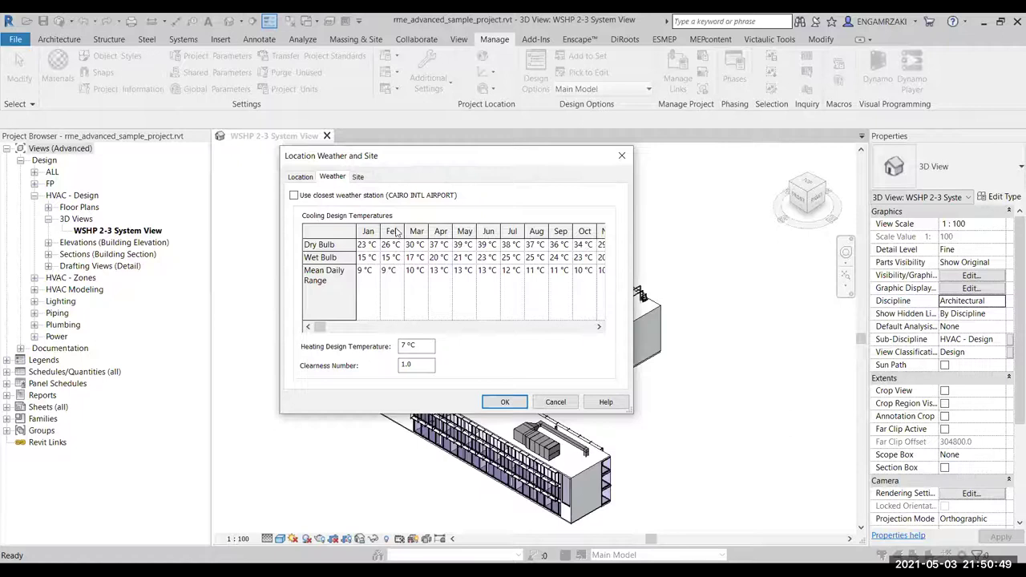
Widen the dialog to show all twelve months Jan–Dec and select the Clearness Number field.
drag(456, 161, 435, 156)
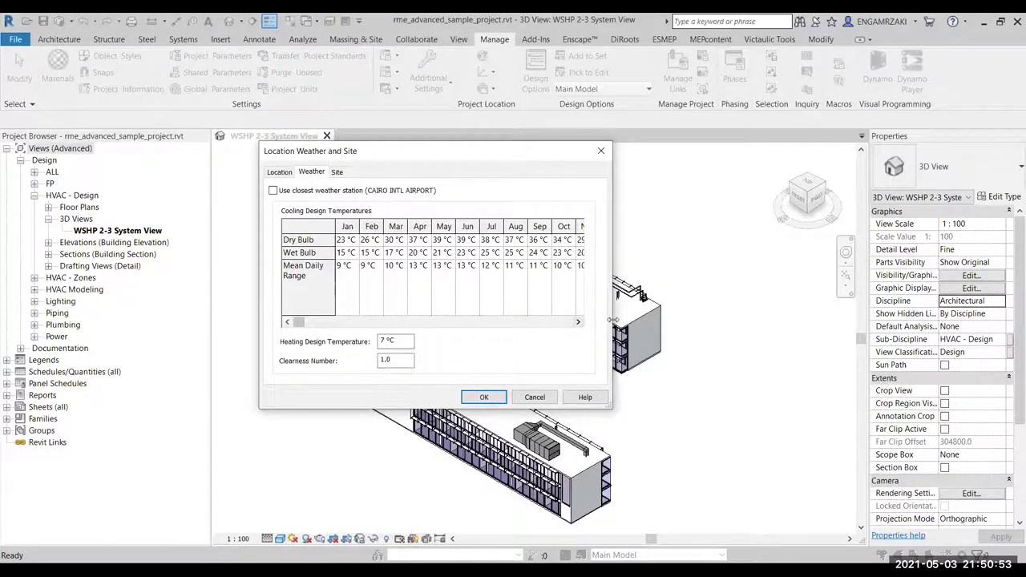
drag(612, 319, 752, 319)
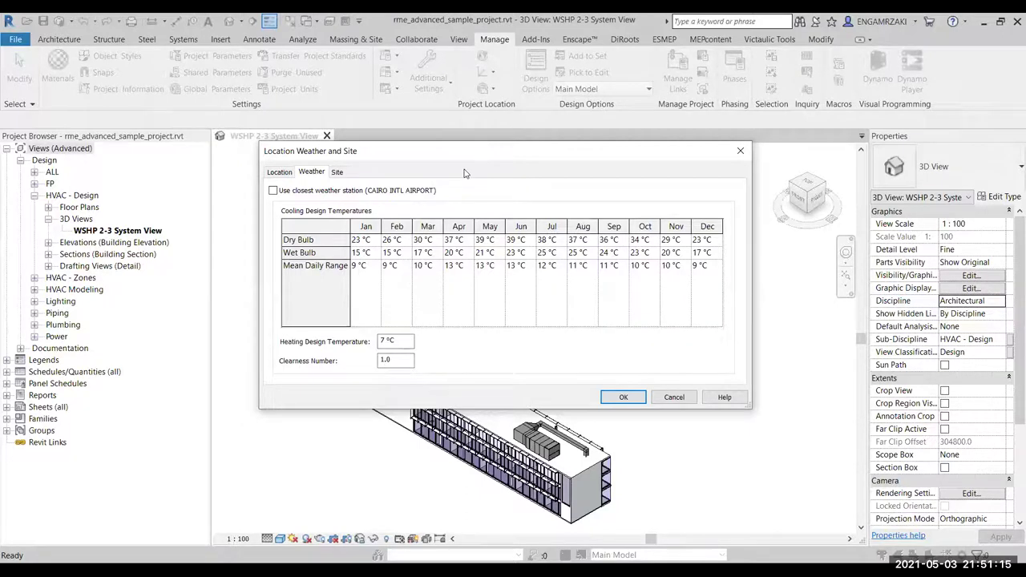
drag(471, 153, 465, 172)
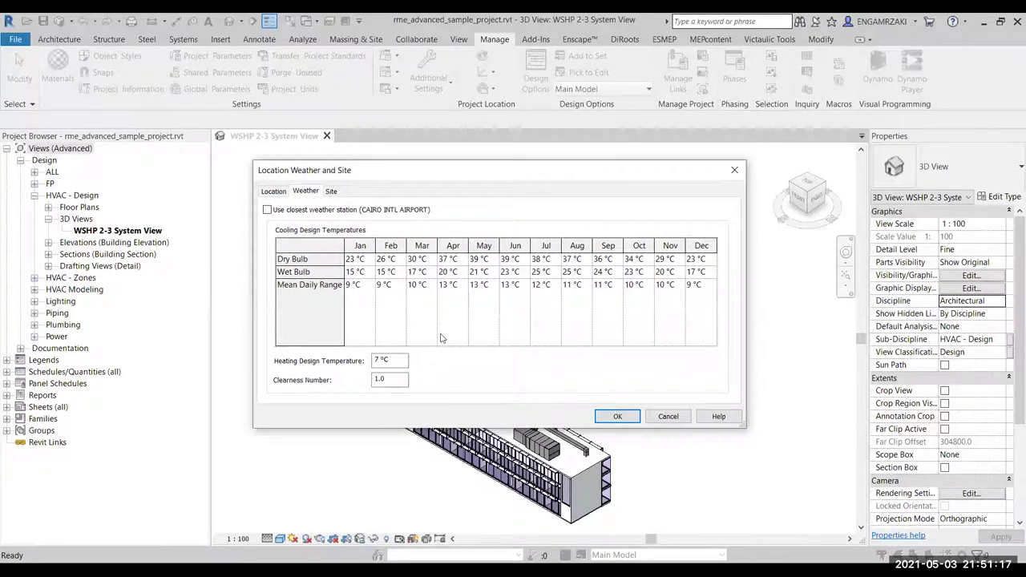
click(385, 380)
Rename the Internal site to CAIRO on the Site tab.
click(339, 192)
click(682, 275)
text(ca)
key(BackSpace)
key(BackSpace)
text(CAIRO)
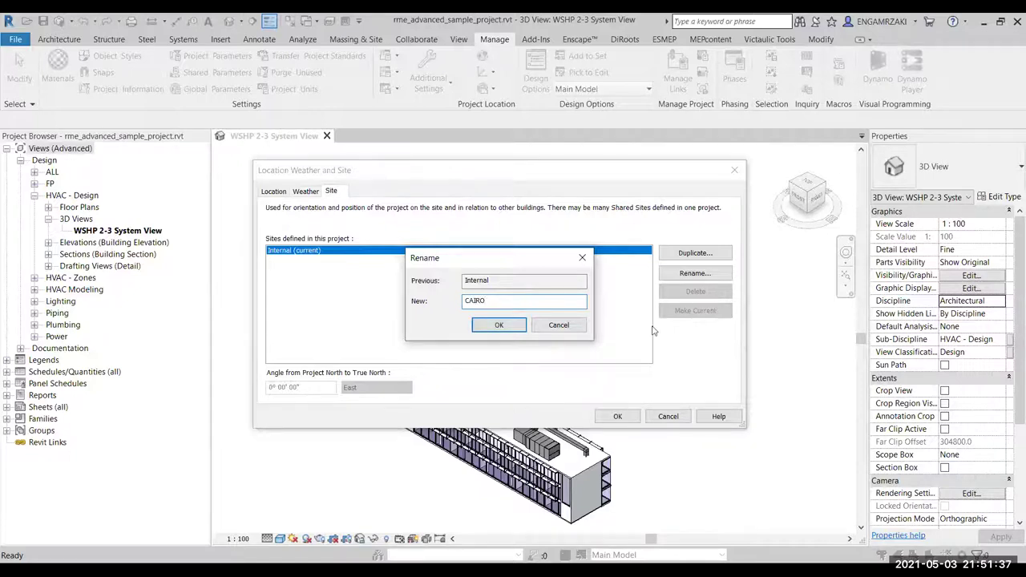
click(500, 324)
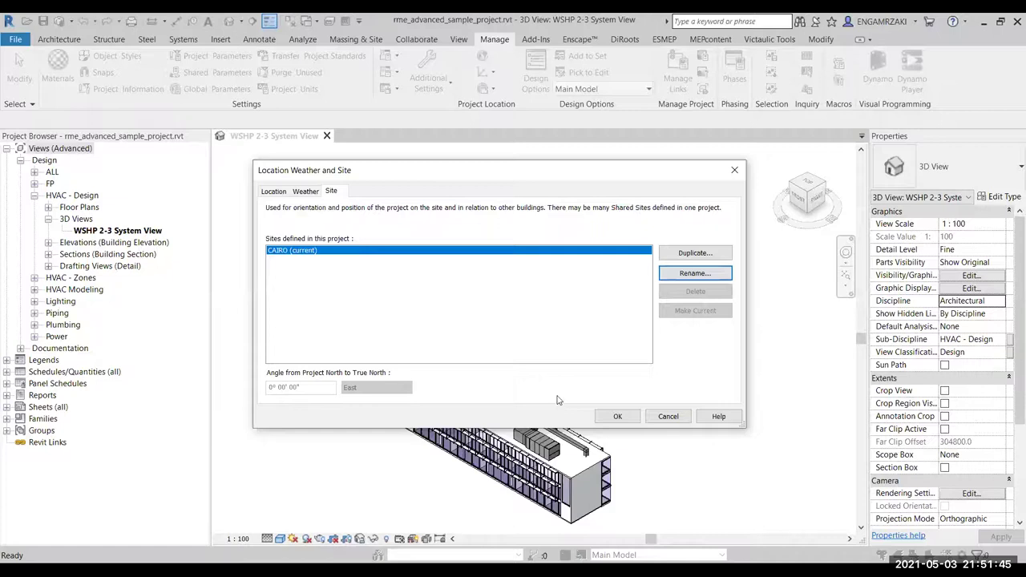
Review the Location and Weather tabs, then confirm the CAIRO site settings with OK.
click(272, 191)
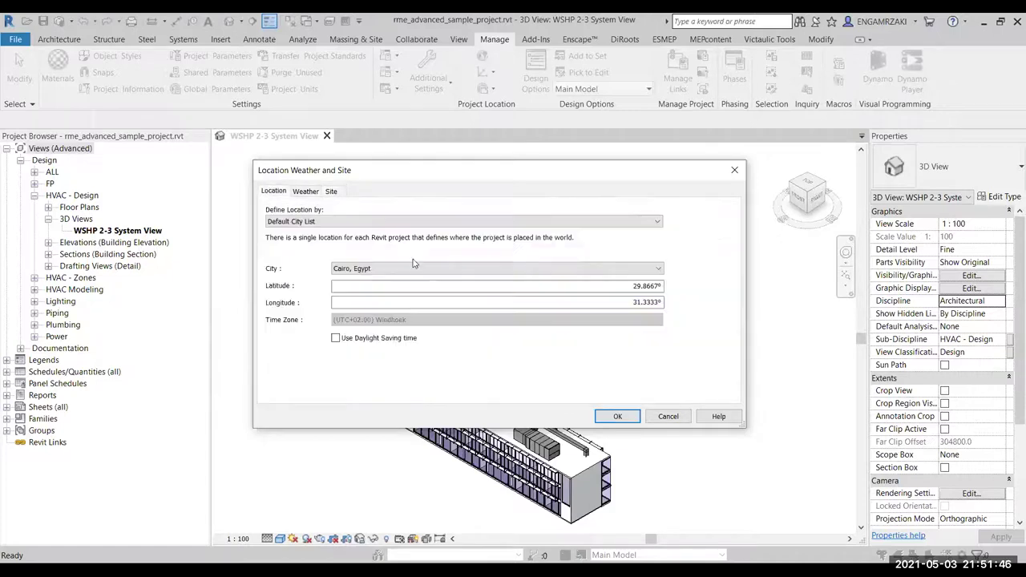
click(305, 191)
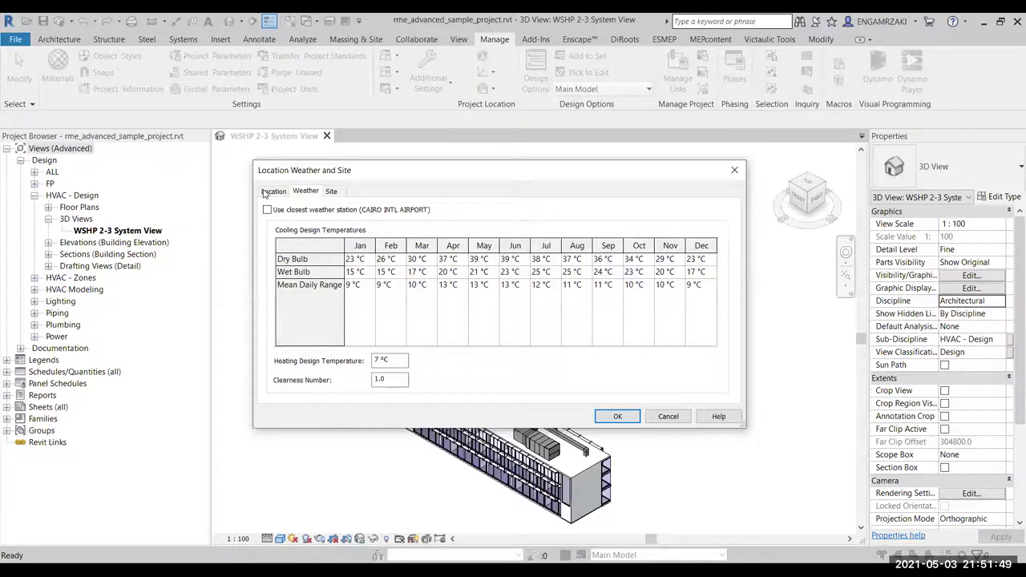
click(268, 193)
click(328, 195)
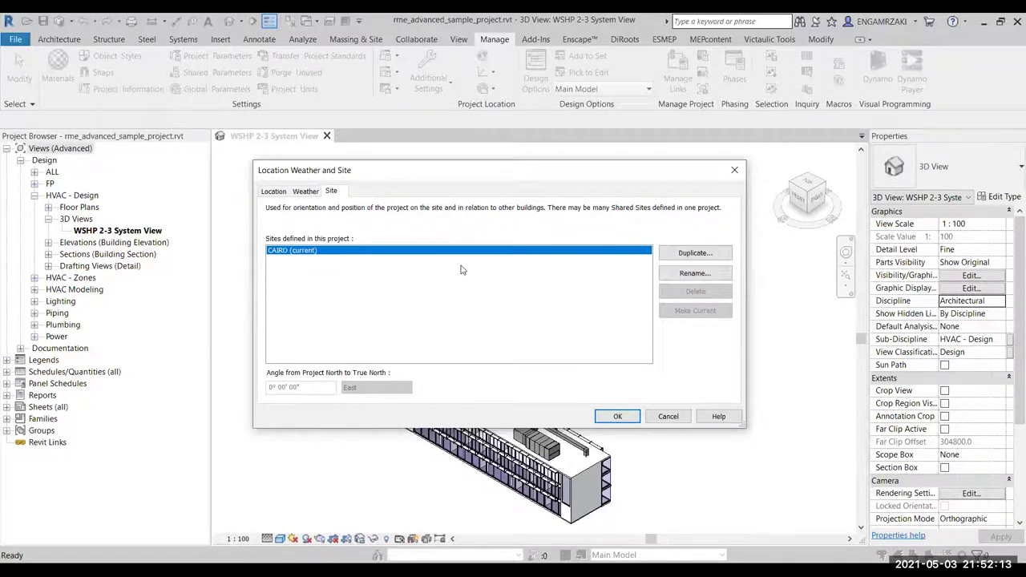
click(625, 417)
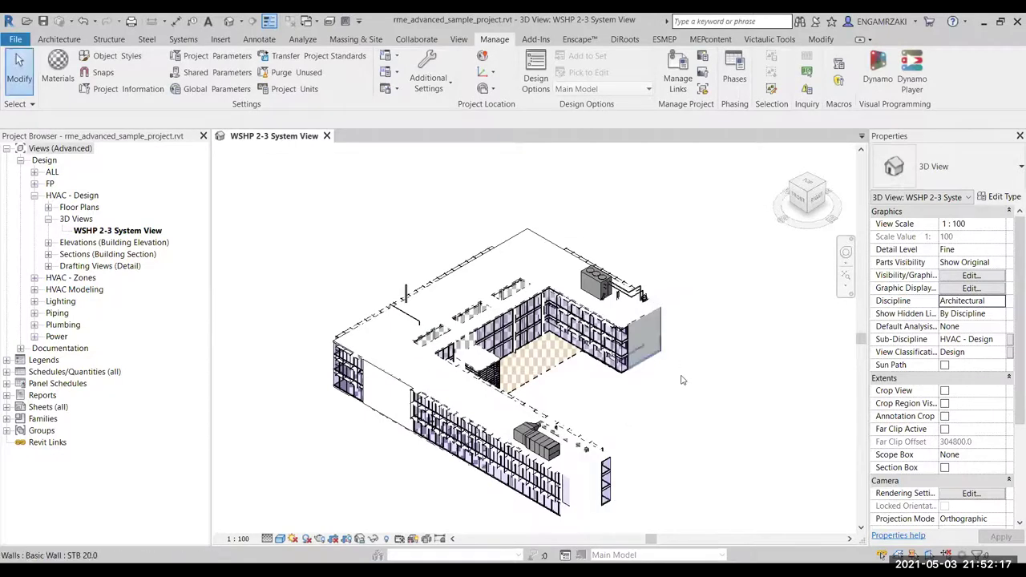
Turn the sun path on using the specified project location, date and time.
middle_drag(684, 377, 676, 373)
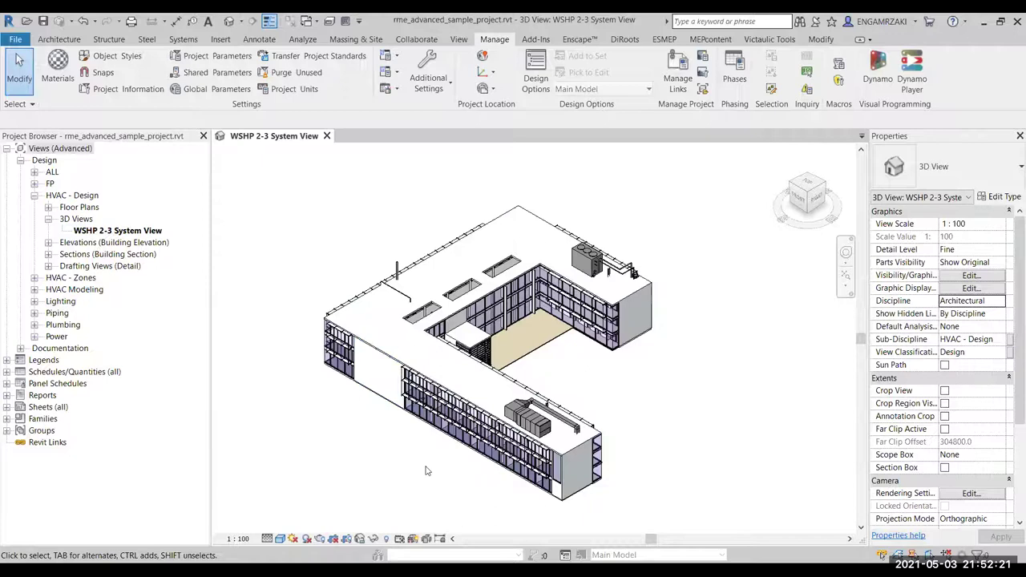
click(293, 539)
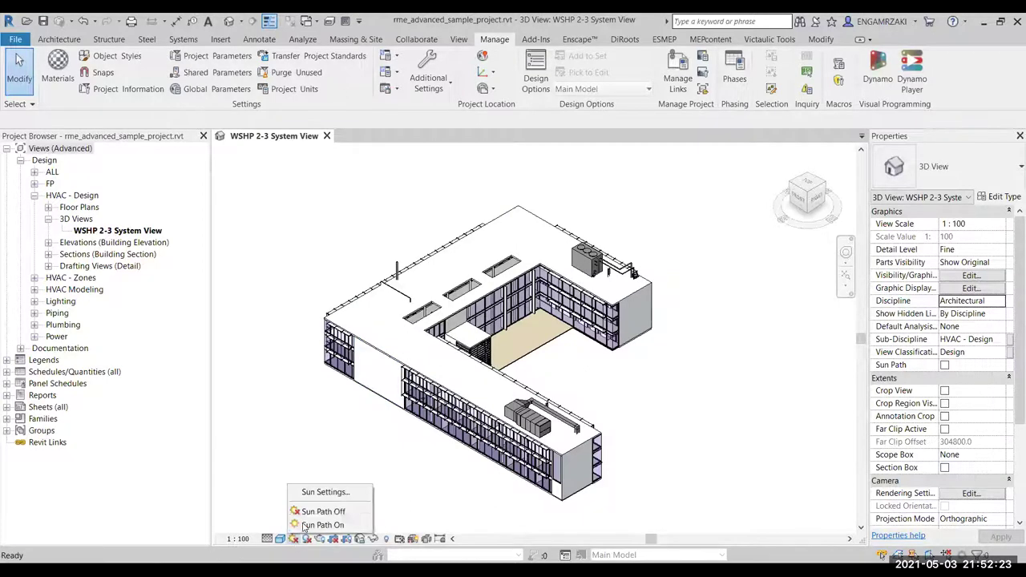
click(316, 525)
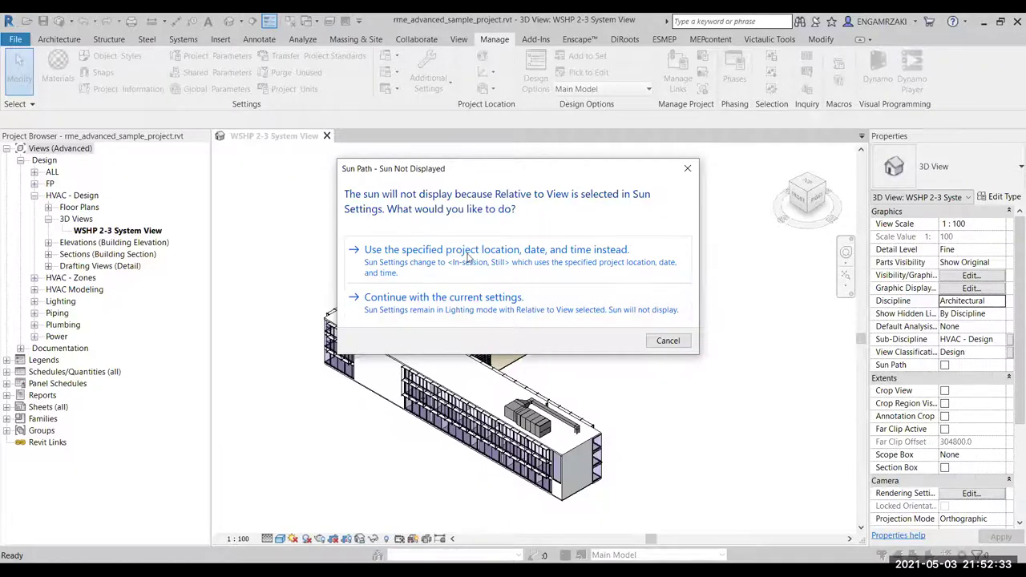
click(684, 287)
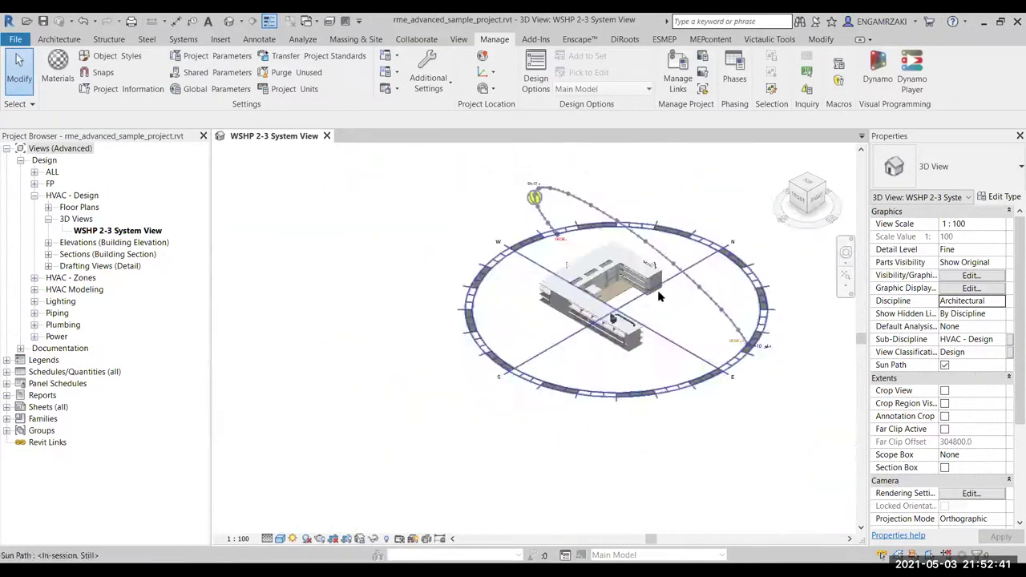
Zoom in and set the sun's time label to 12:00.
middle_drag(659, 297, 591, 321)
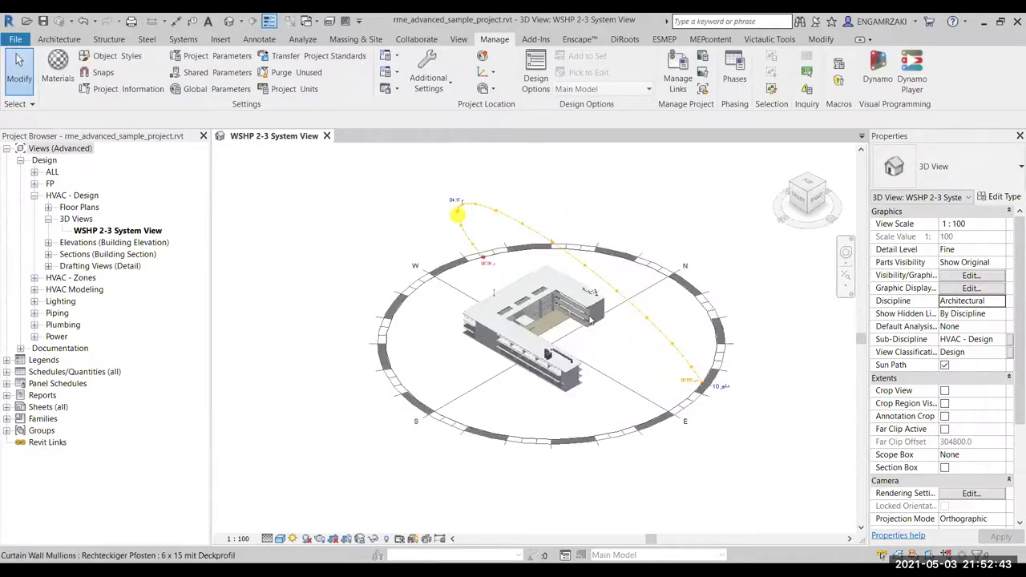
scroll(590, 320, up, 2)
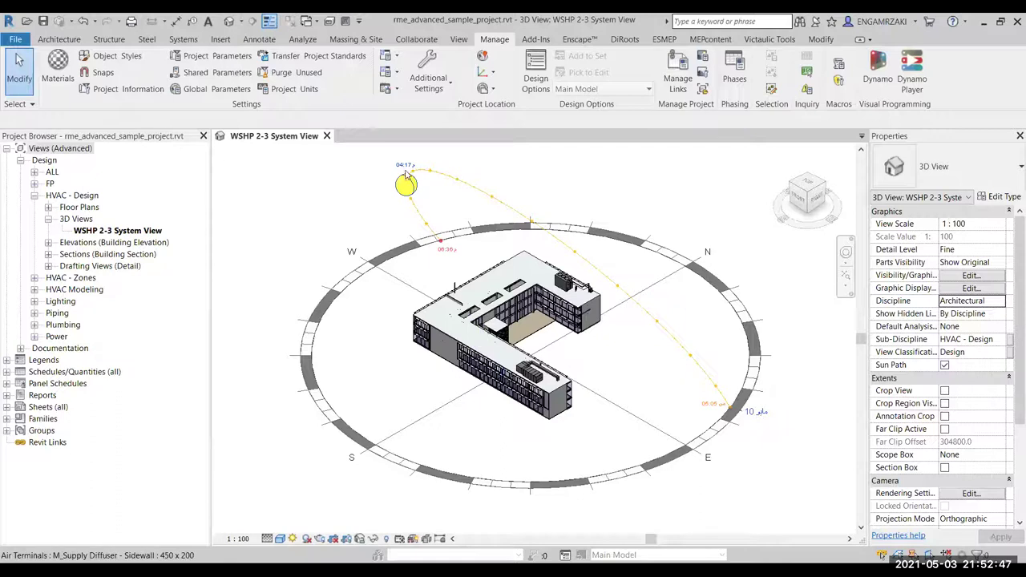
click(406, 166)
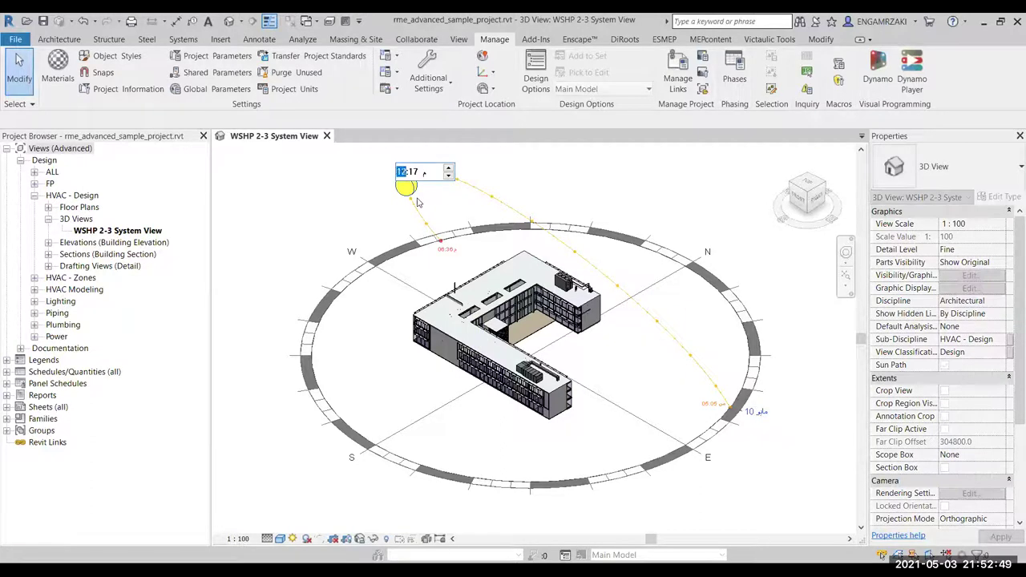
click(416, 176)
text(00)
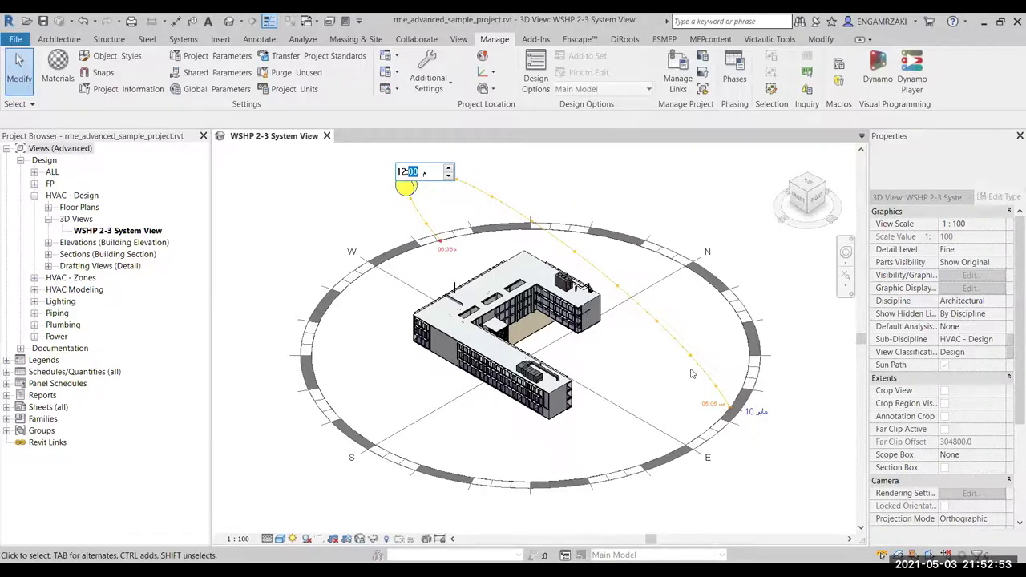
click(606, 381)
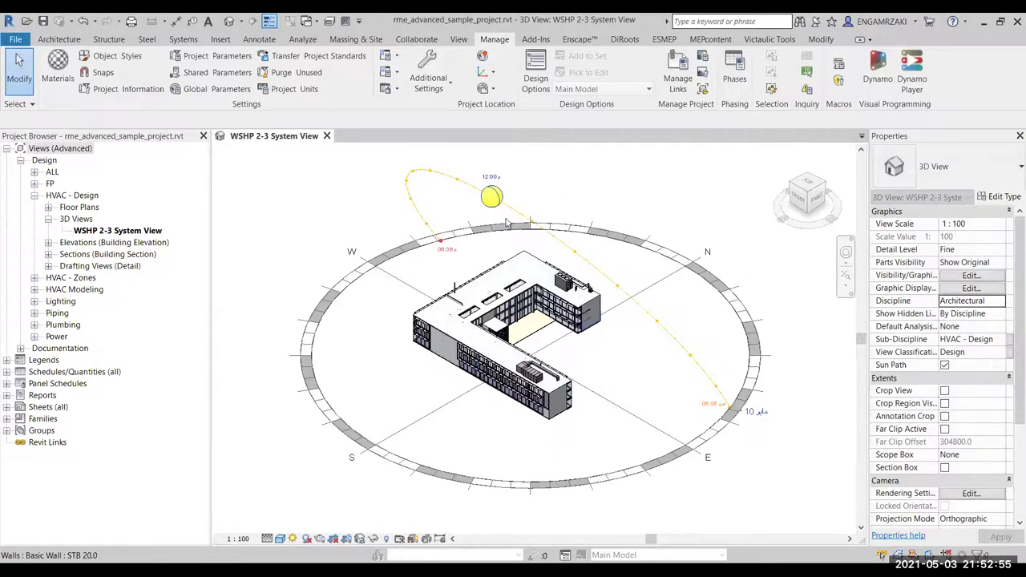
Re-edit the sun's time and apply it, moving the sun and shading the building.
click(457, 406)
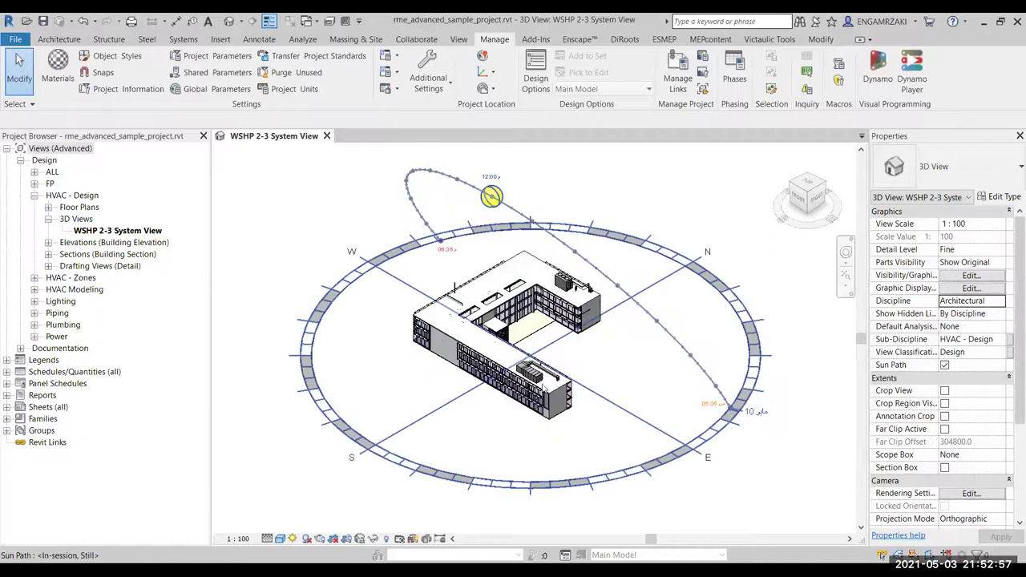
key(Escape)
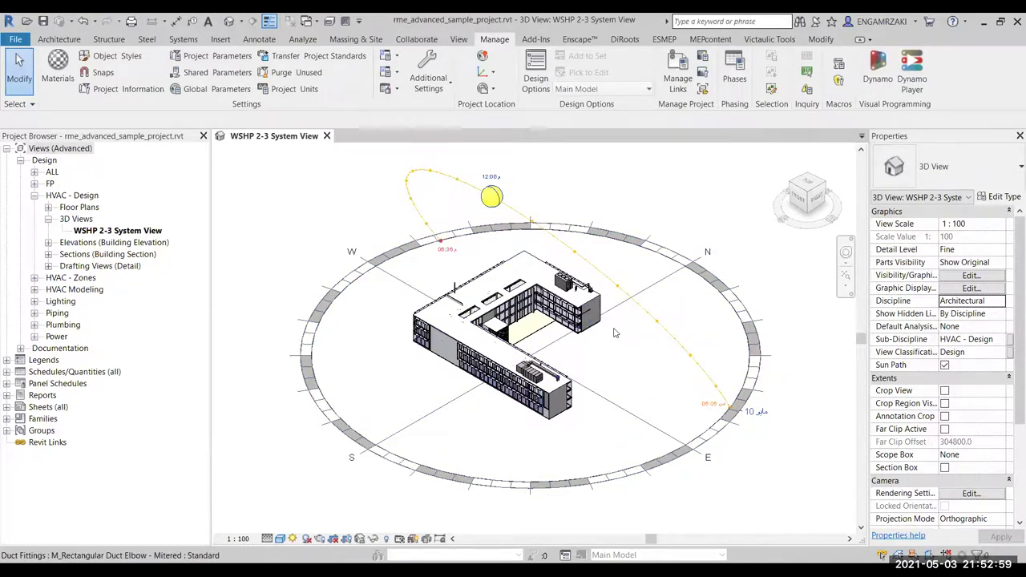
click(492, 178)
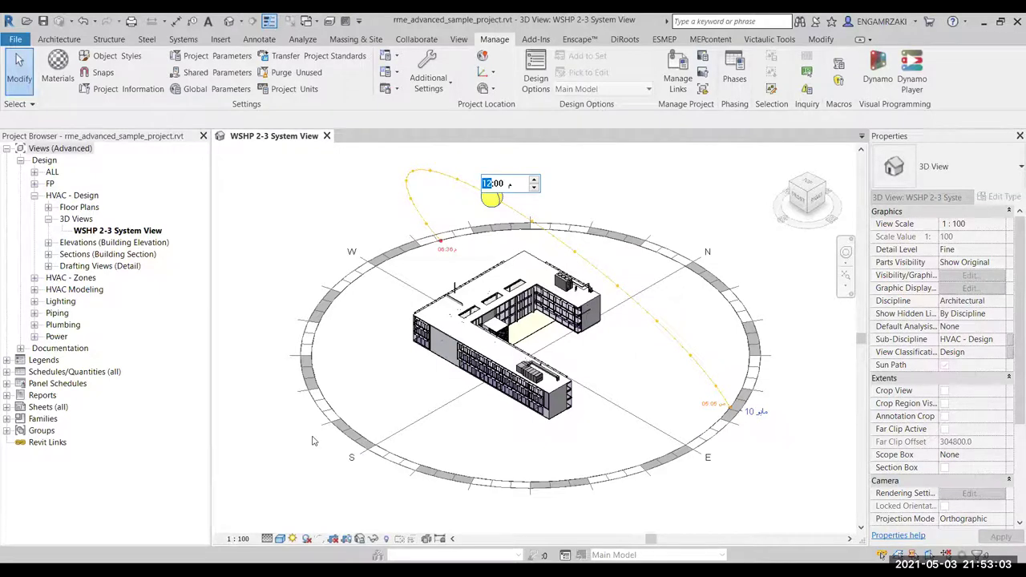
click(628, 195)
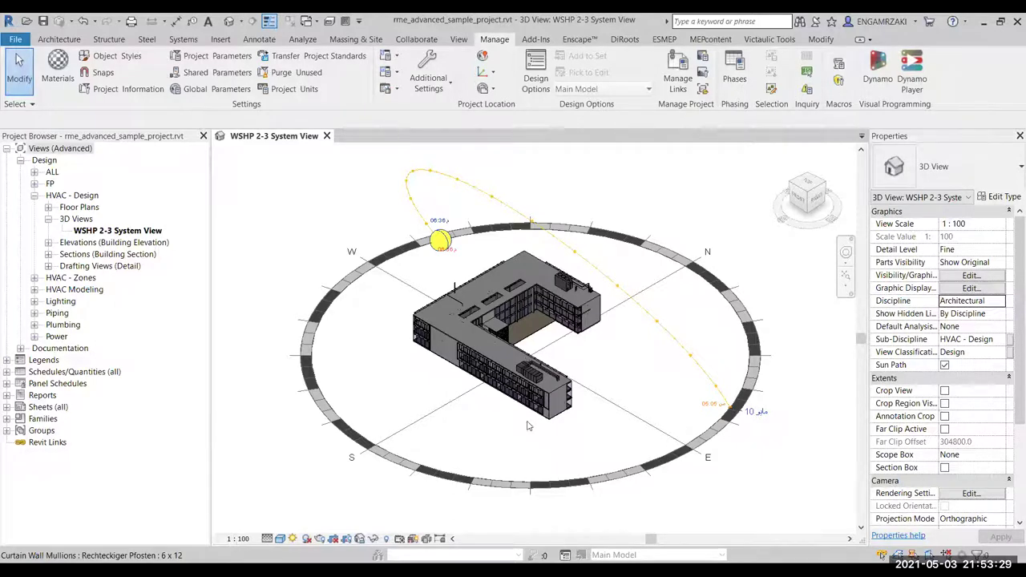
In Sun Settings, set the still study date for Cairo, Egypt to 2021/05/10.
click(293, 538)
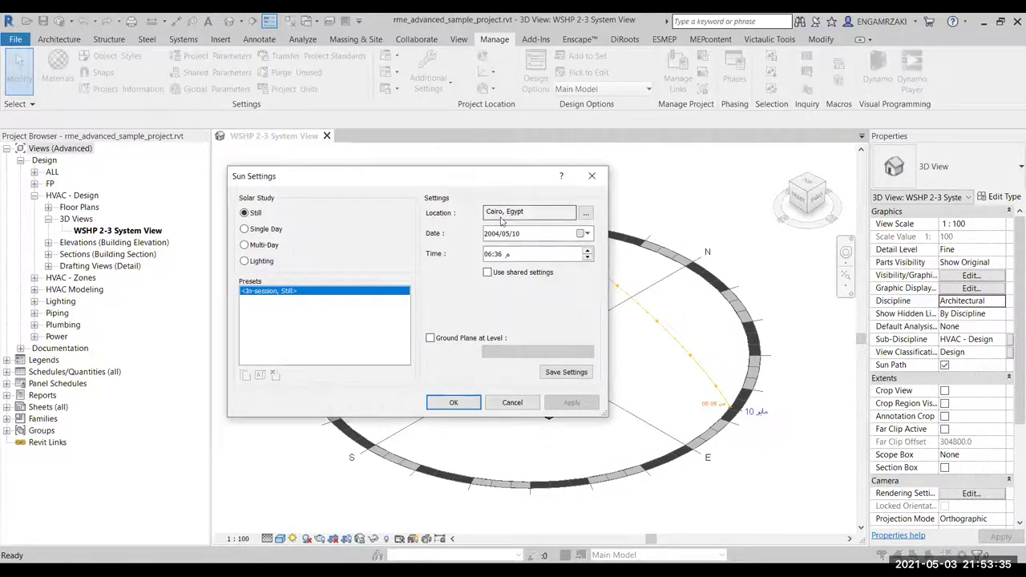
click(491, 234)
click(580, 234)
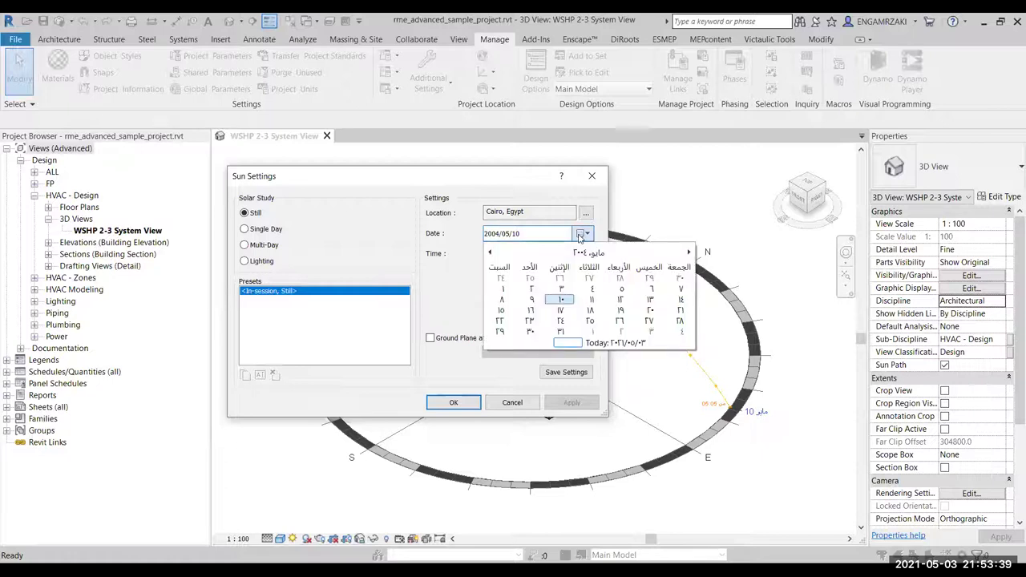
click(593, 253)
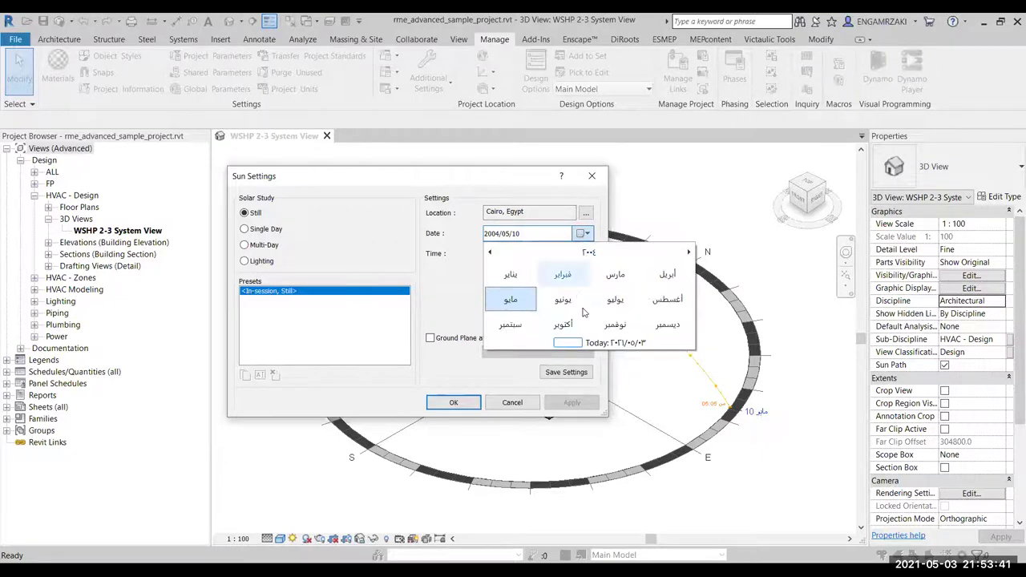
click(589, 253)
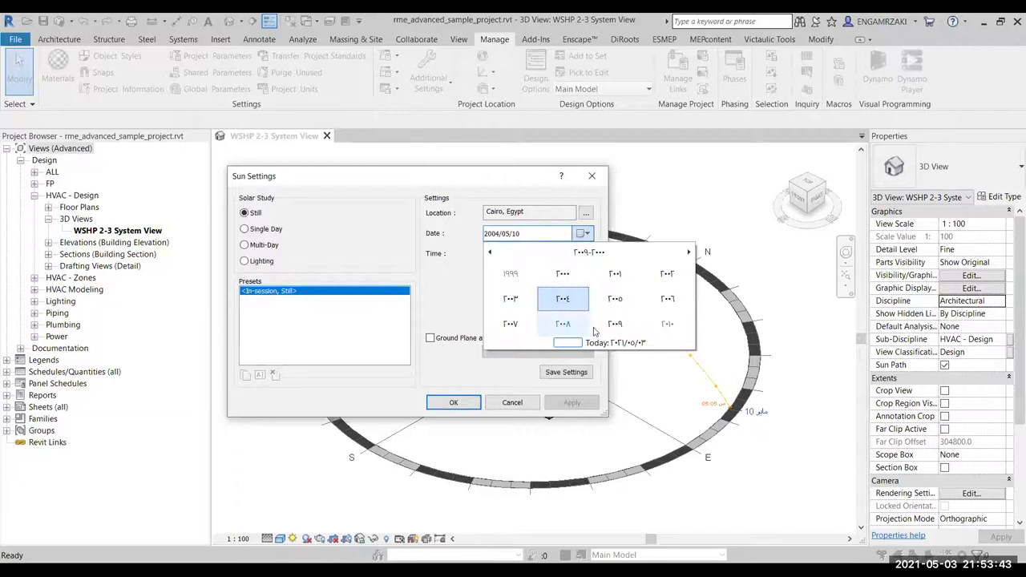
click(668, 324)
click(668, 325)
click(667, 325)
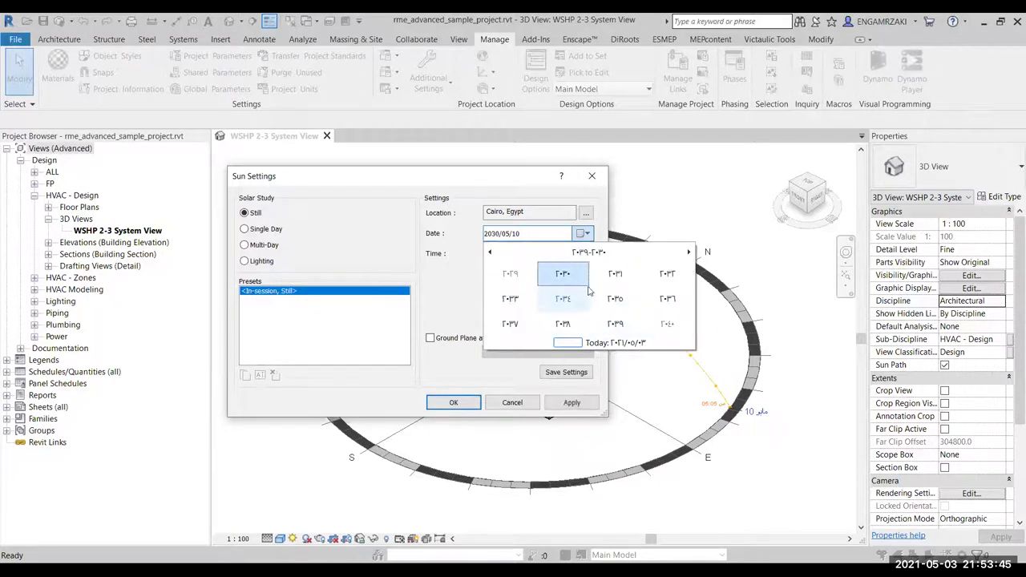
click(511, 274)
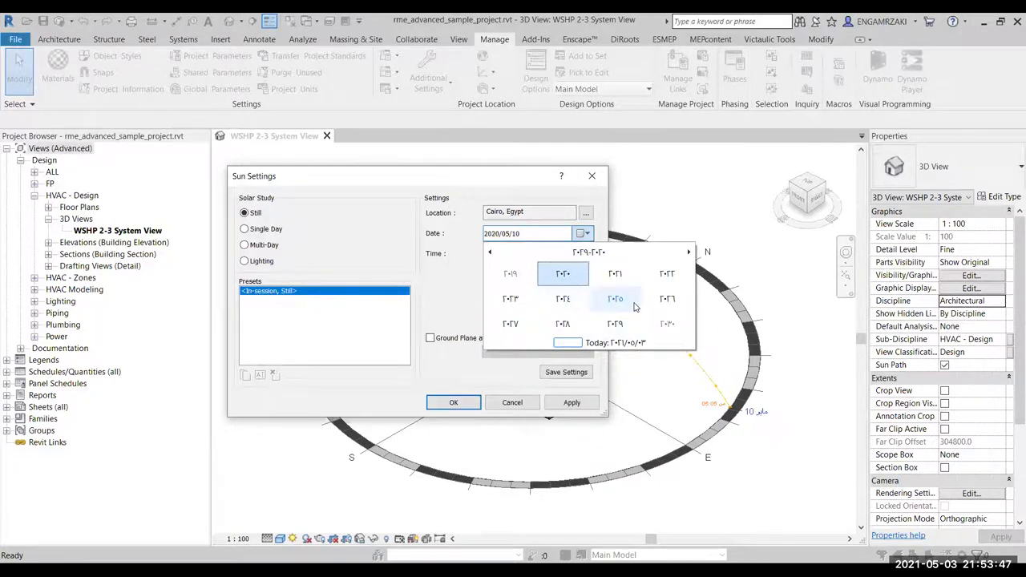
click(616, 276)
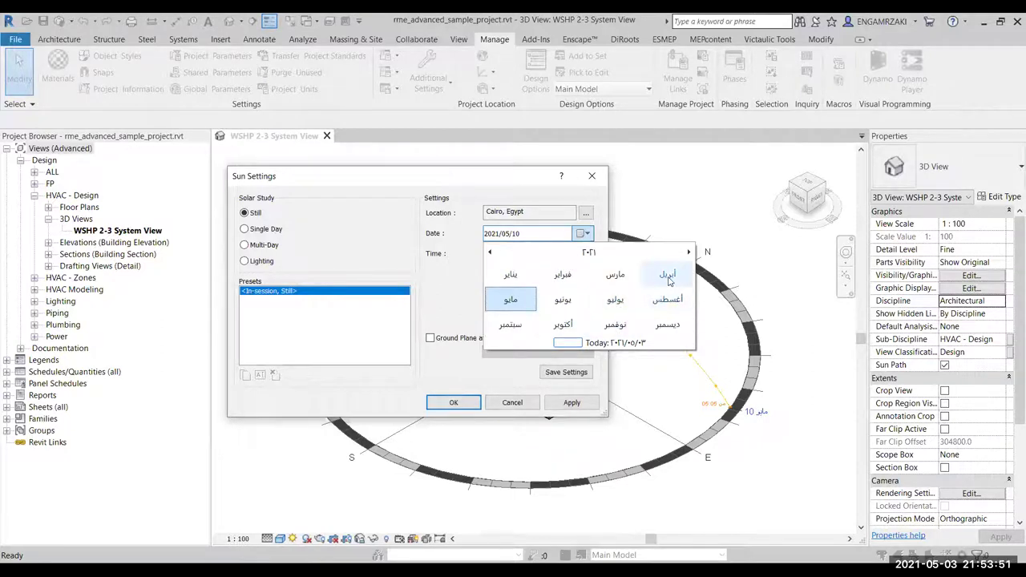
click(514, 299)
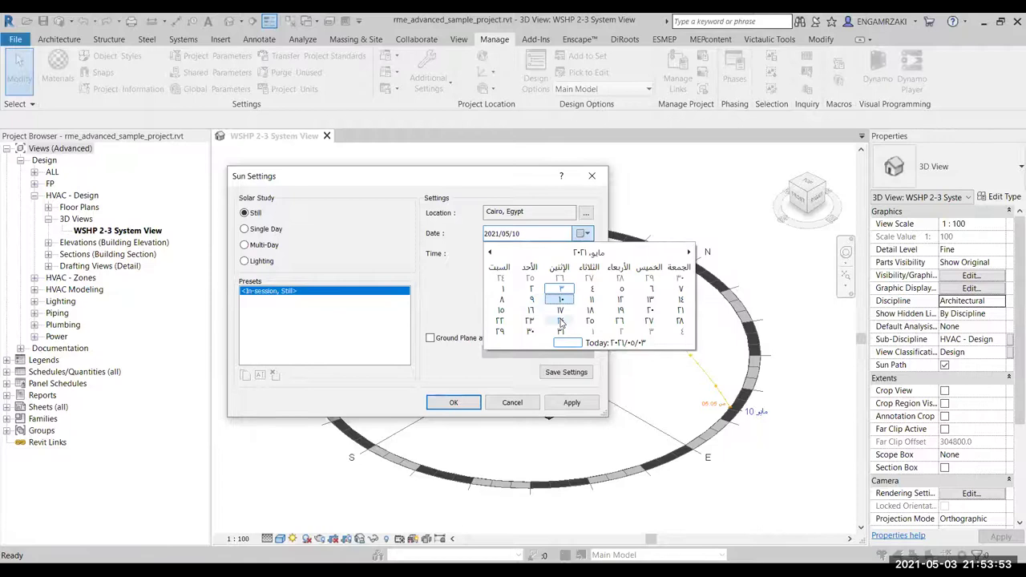
click(561, 300)
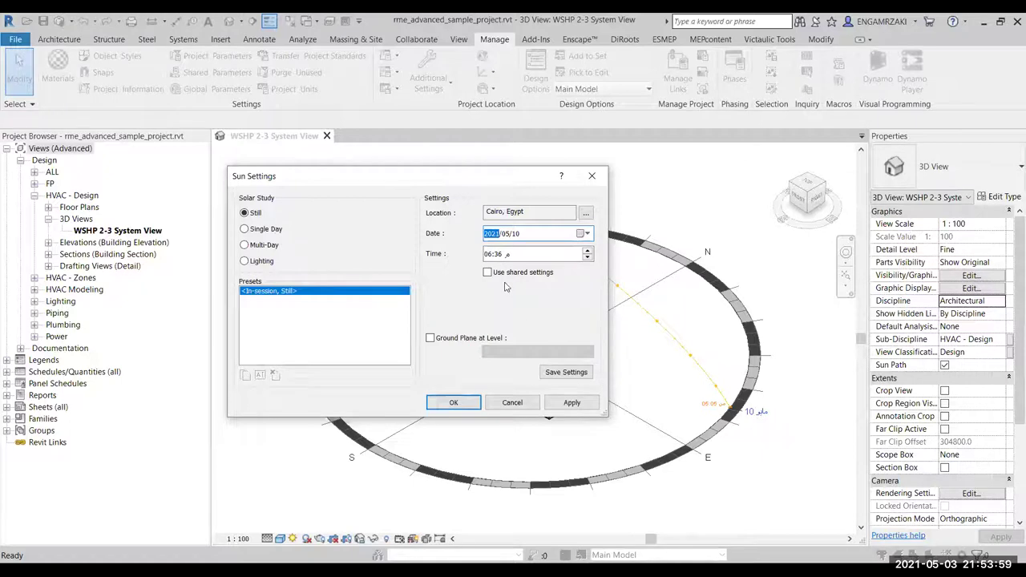
Leave Use shared settings off and turn on Ground Plane at Level.
click(489, 272)
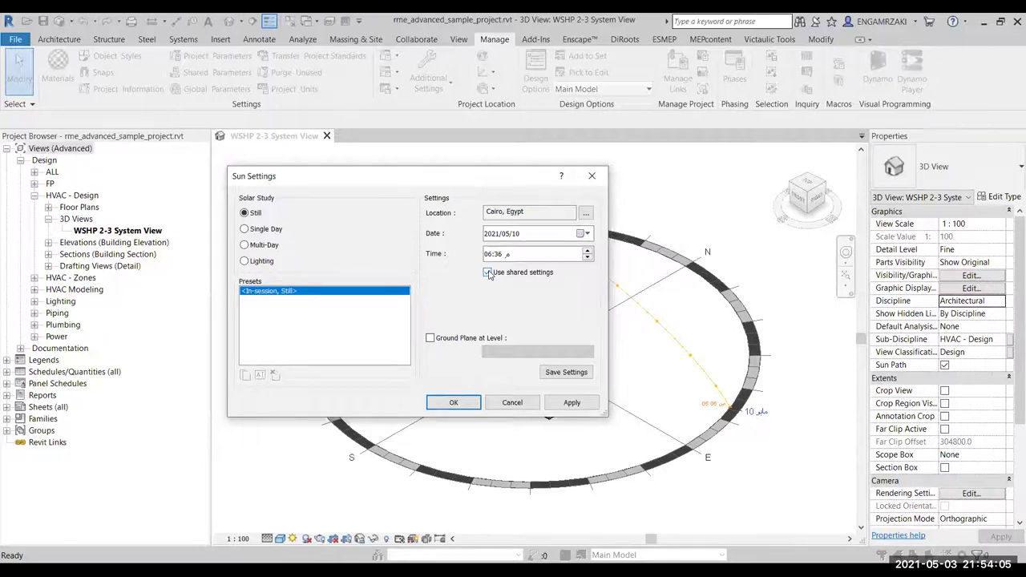
click(489, 273)
click(447, 341)
click(529, 353)
Keep Level 1 as ground plane; preview Single Day and Multi-Day studies, sunrise-to-sunset, one-hour interval.
click(521, 362)
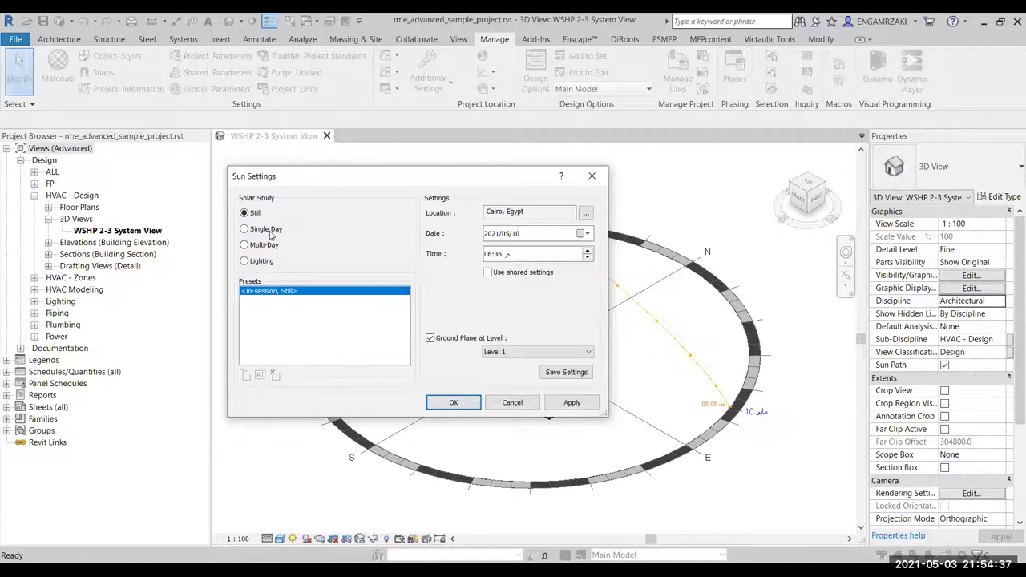
click(270, 233)
click(270, 248)
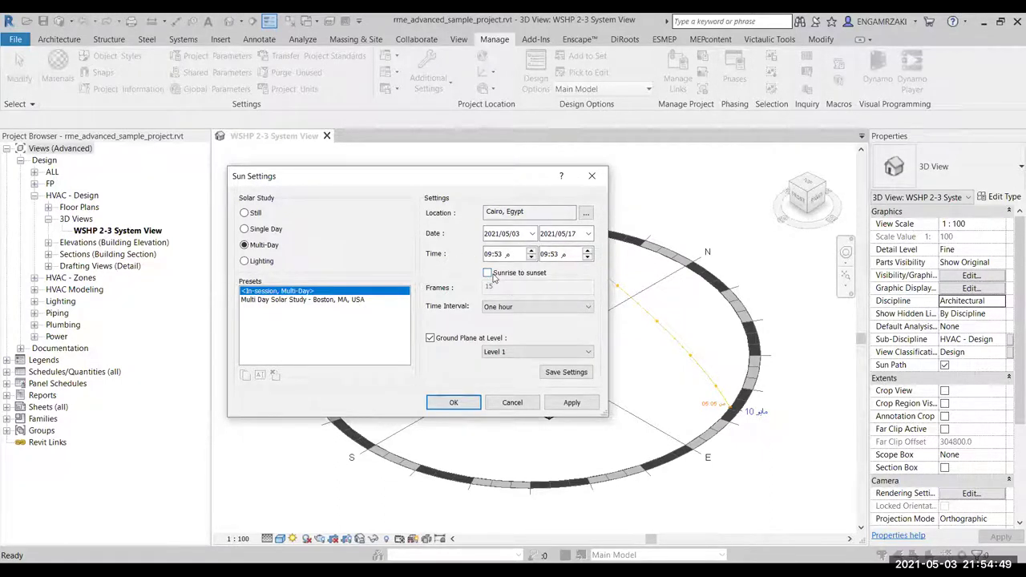
click(489, 273)
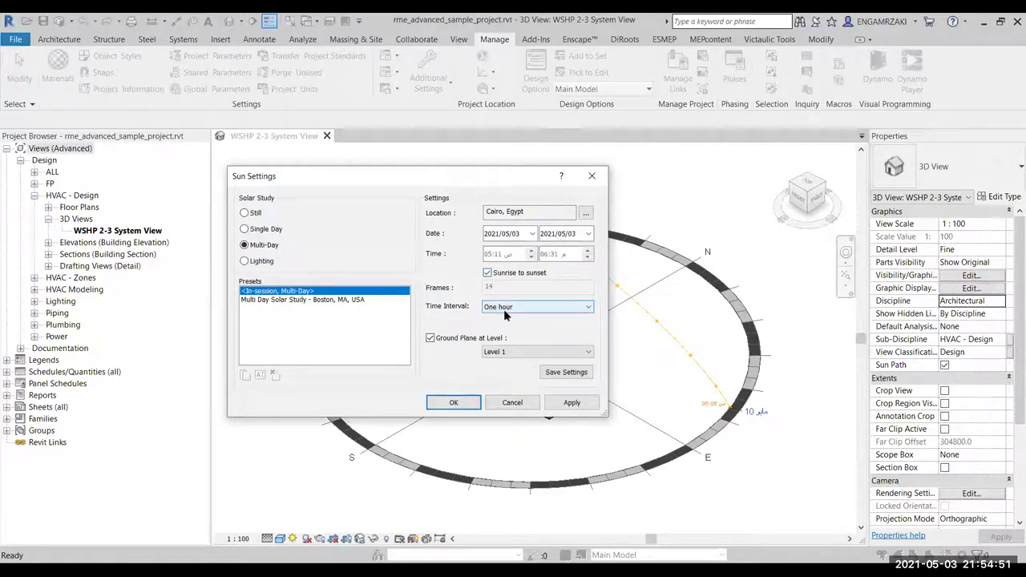
click(526, 308)
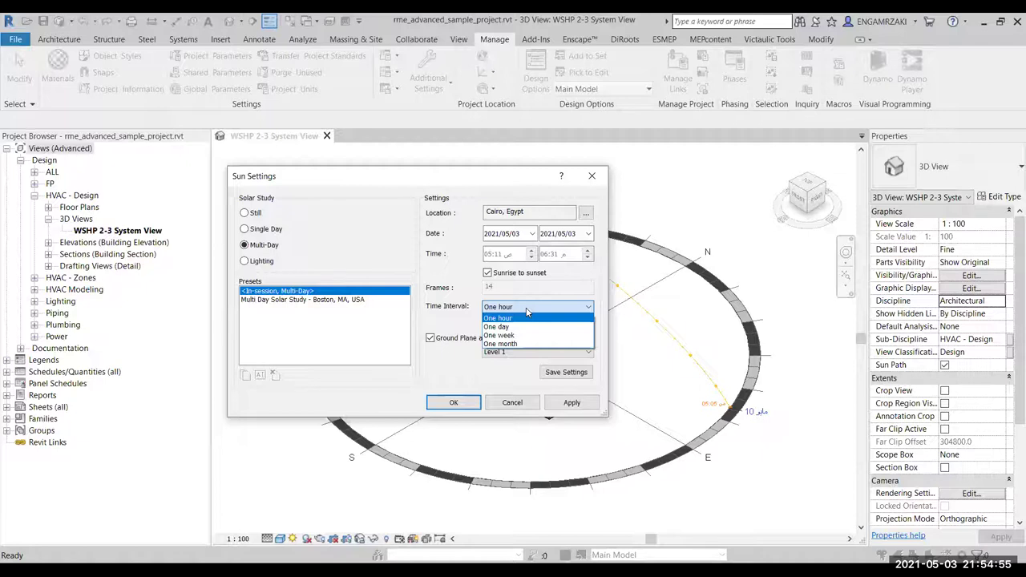
click(527, 313)
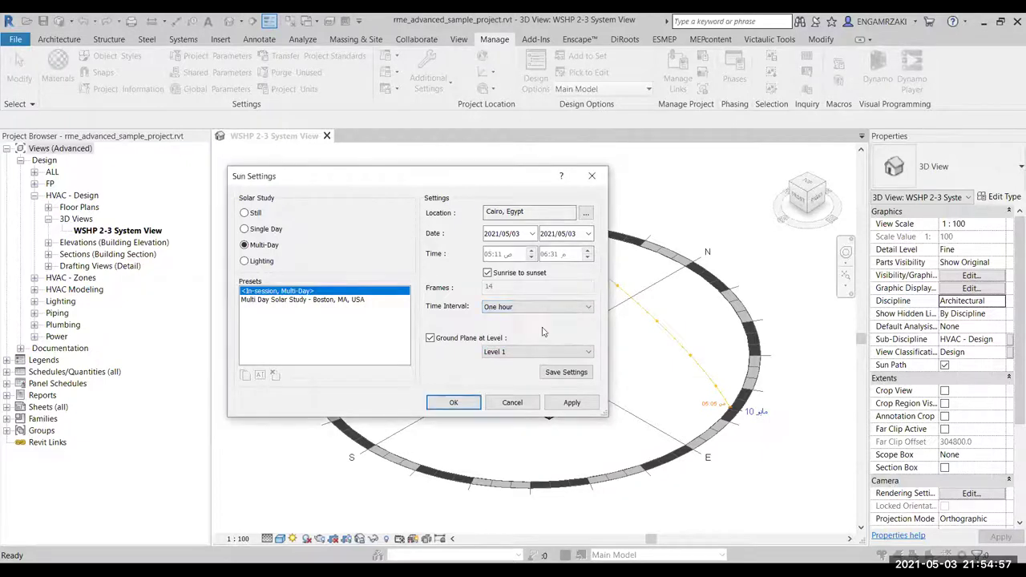
Preview Lighting presets Sunlight from Top Left and Summer Solstice, then apply the Still study.
click(261, 264)
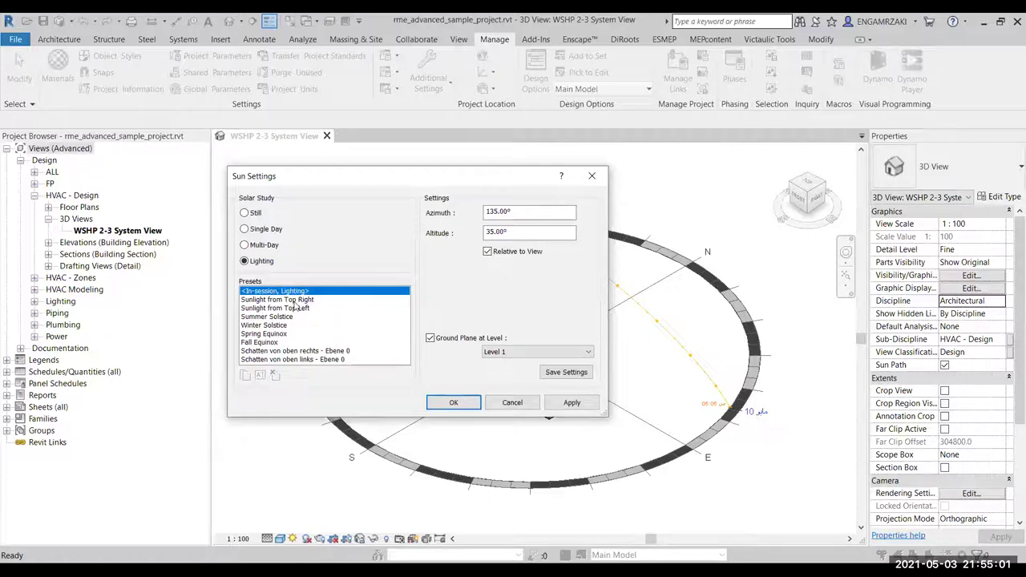
click(297, 308)
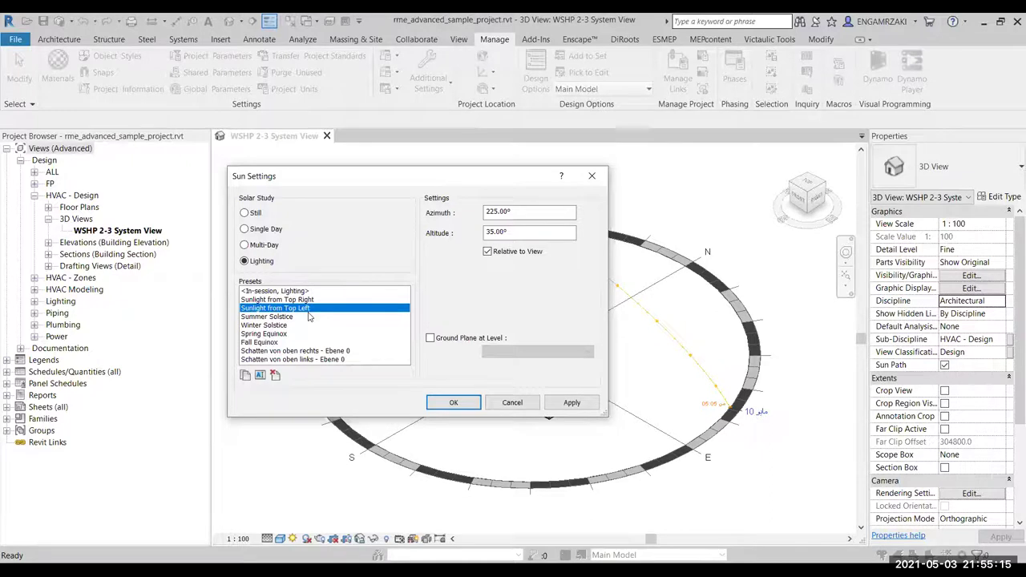
click(276, 319)
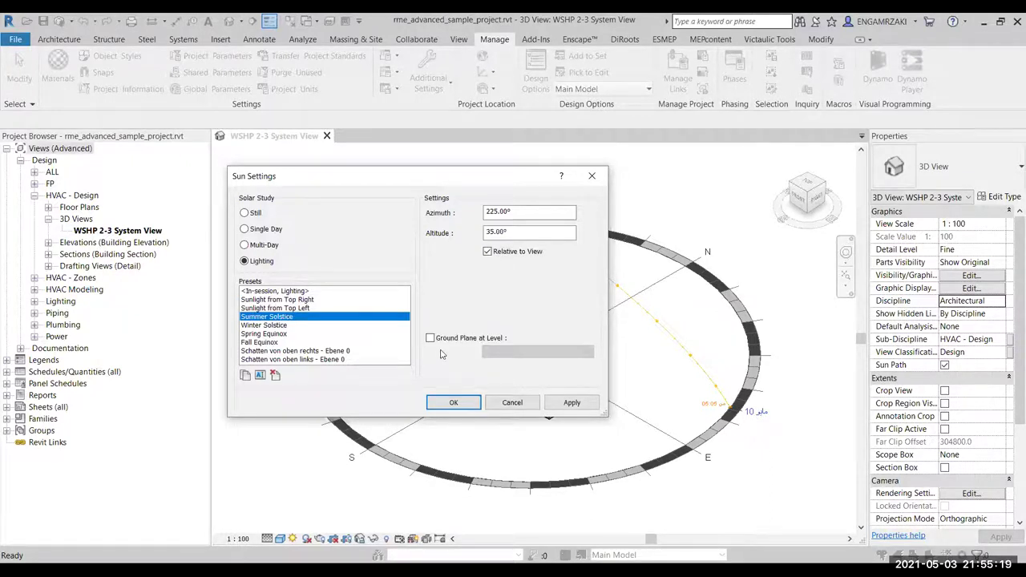
click(245, 213)
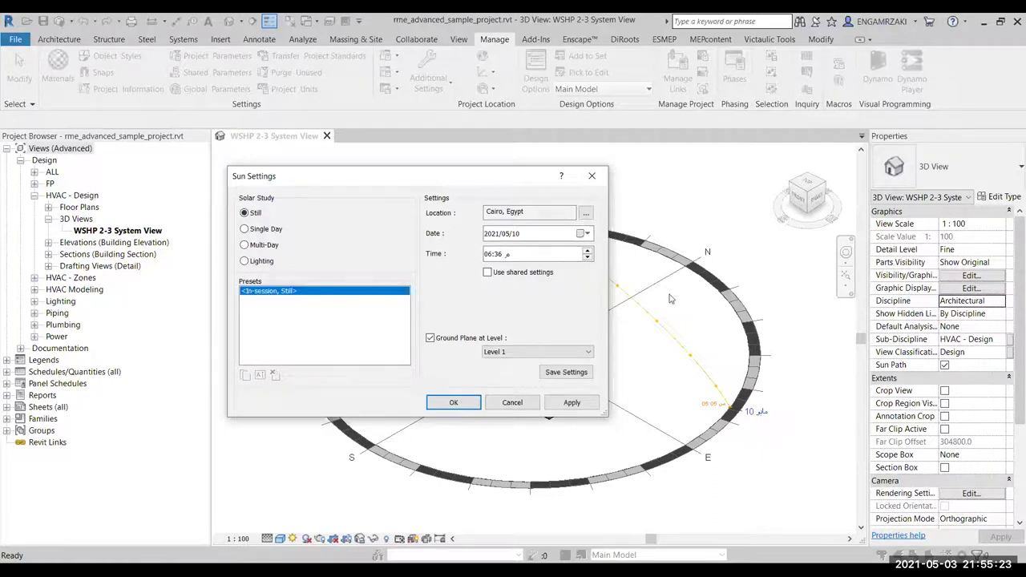
click(453, 403)
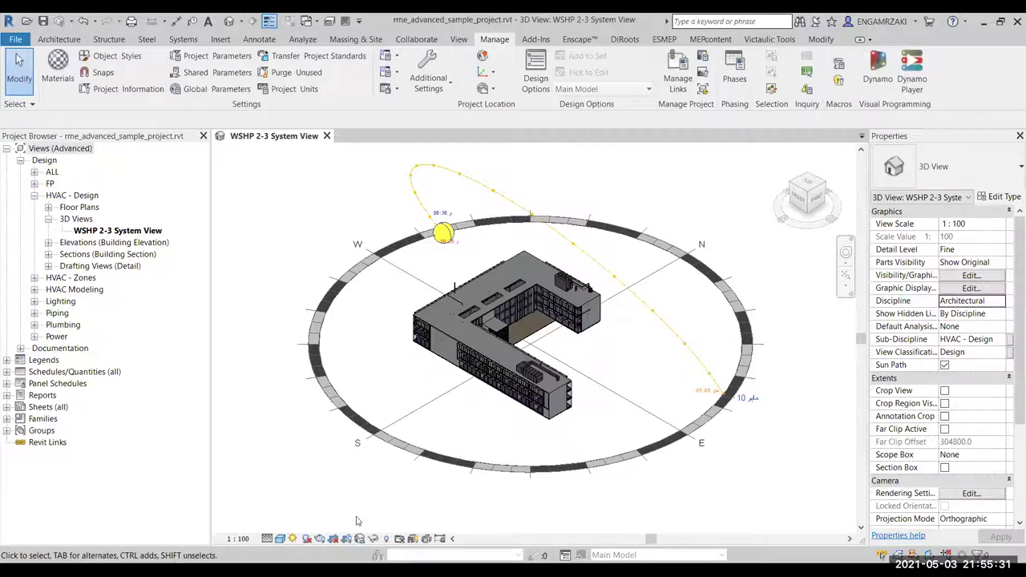
Turn the sun path display off from the view control bar.
click(293, 539)
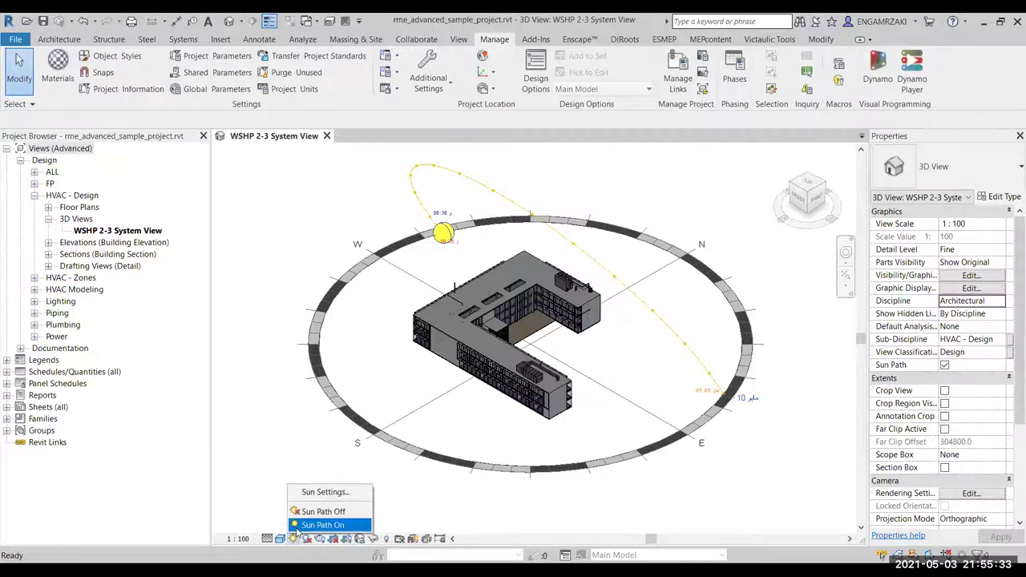
click(320, 524)
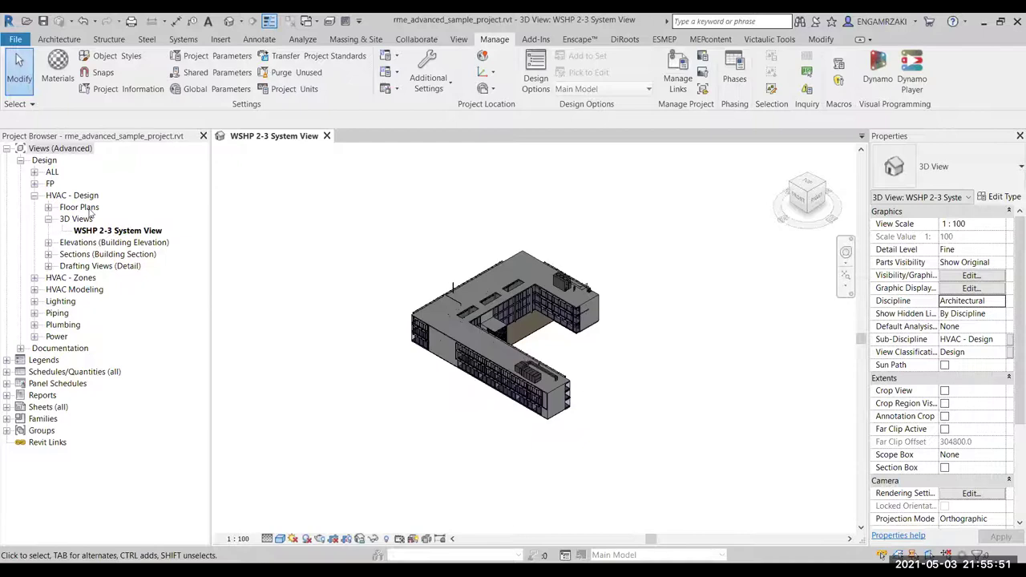
Open the Level 2 HVAC Plan and keep its orientation at Project North.
click(48, 207)
click(93, 231)
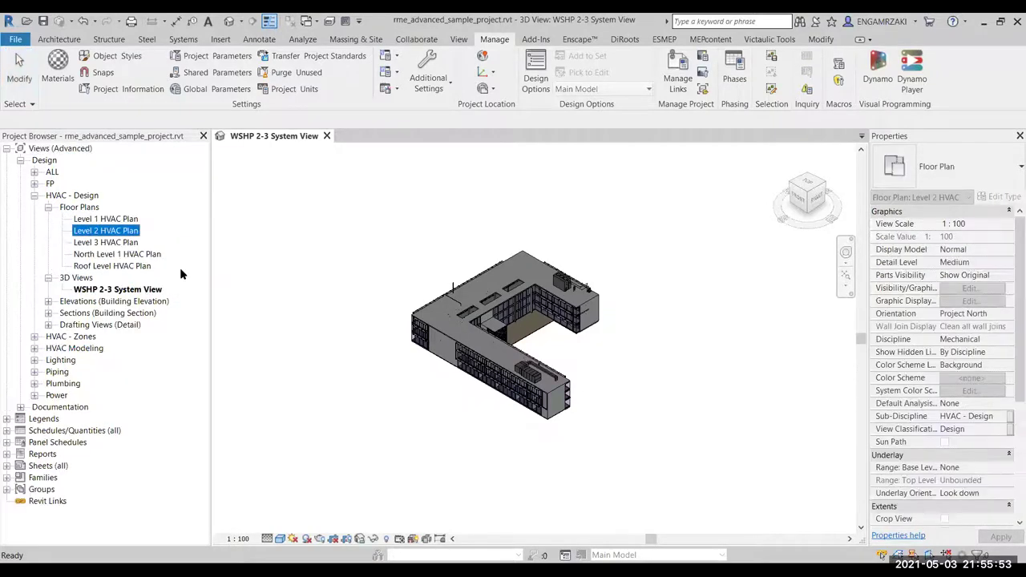
key(Return)
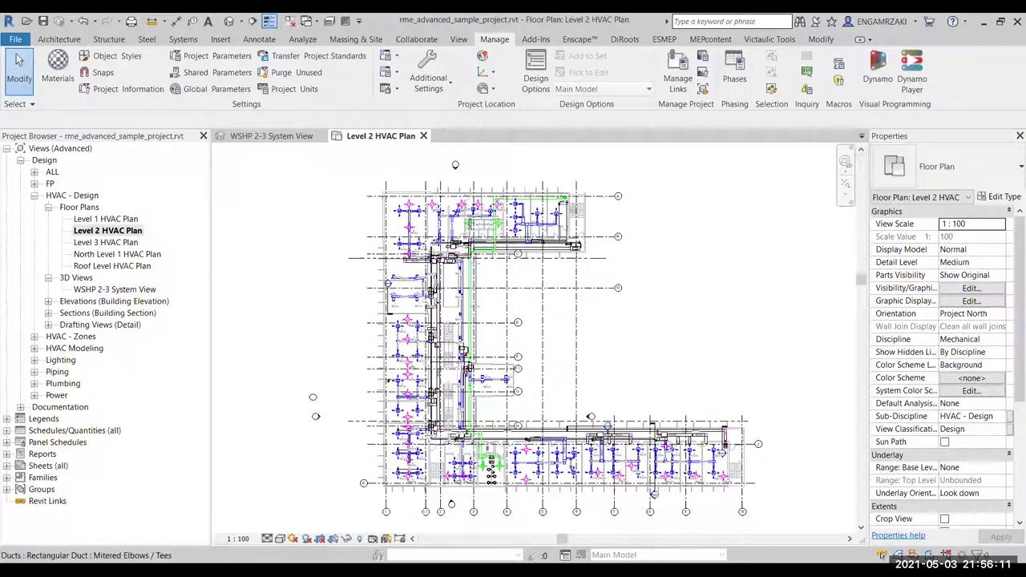
click(998, 318)
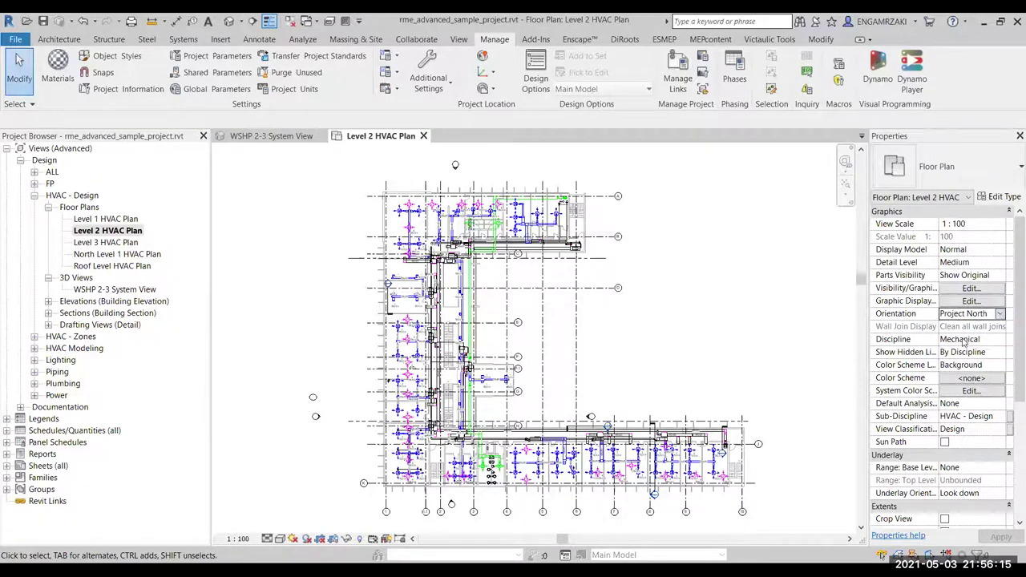
click(999, 313)
click(781, 329)
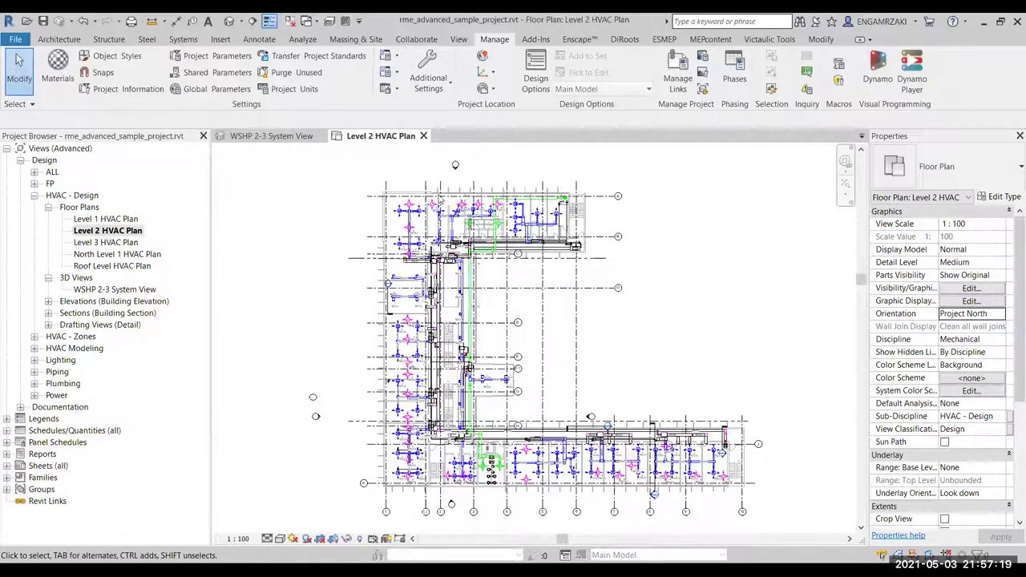
Inspect the Staff Room space's loads: heating 4697.42 W and cooling 6058.55 W.
scroll(402, 183, up, 1)
scroll(402, 183, up, 3)
scroll(403, 183, up, 2)
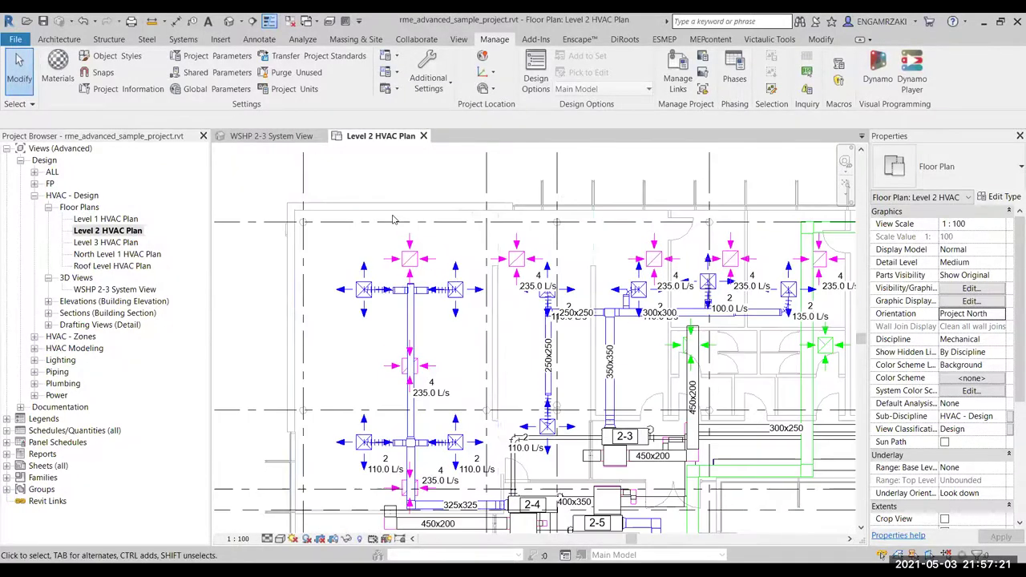
click(433, 307)
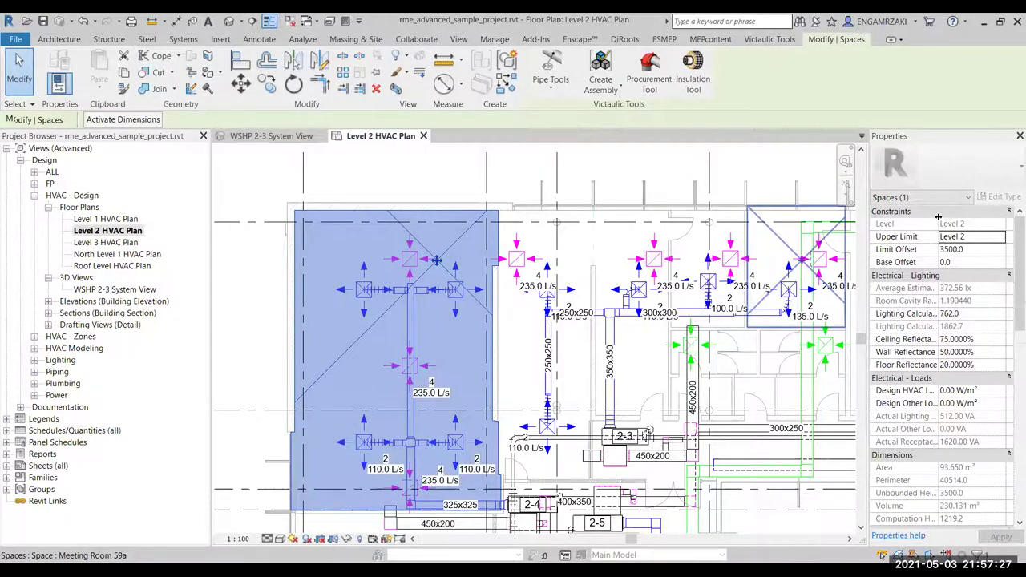
drag(938, 218, 960, 218)
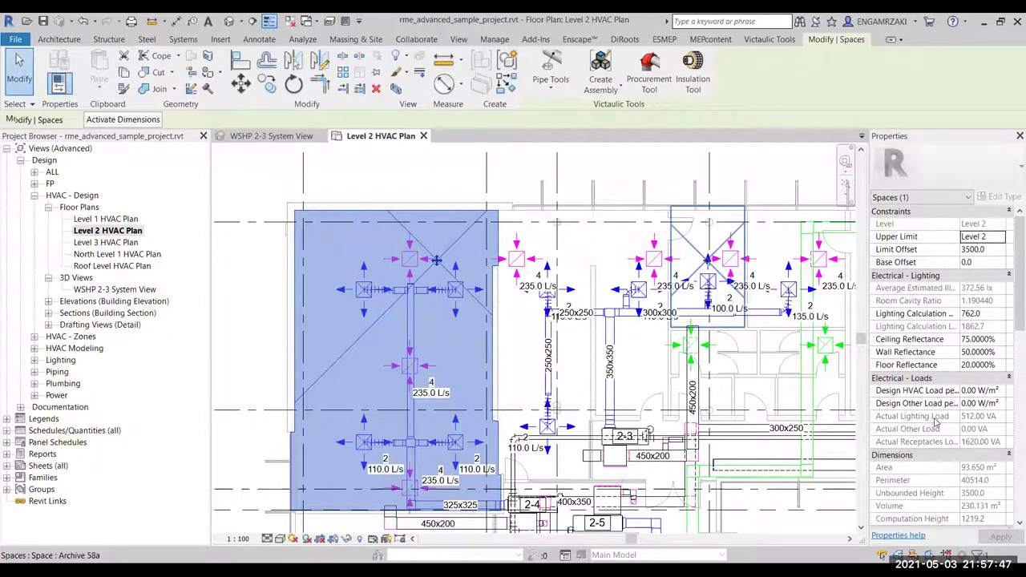
scroll(1012, 344, down, 3)
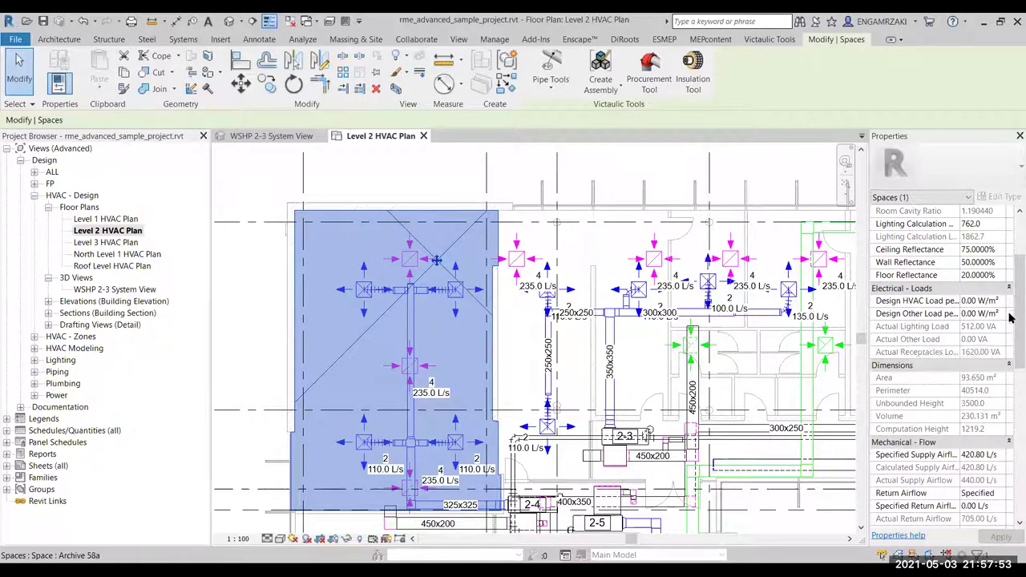
scroll(1011, 320, down, 2)
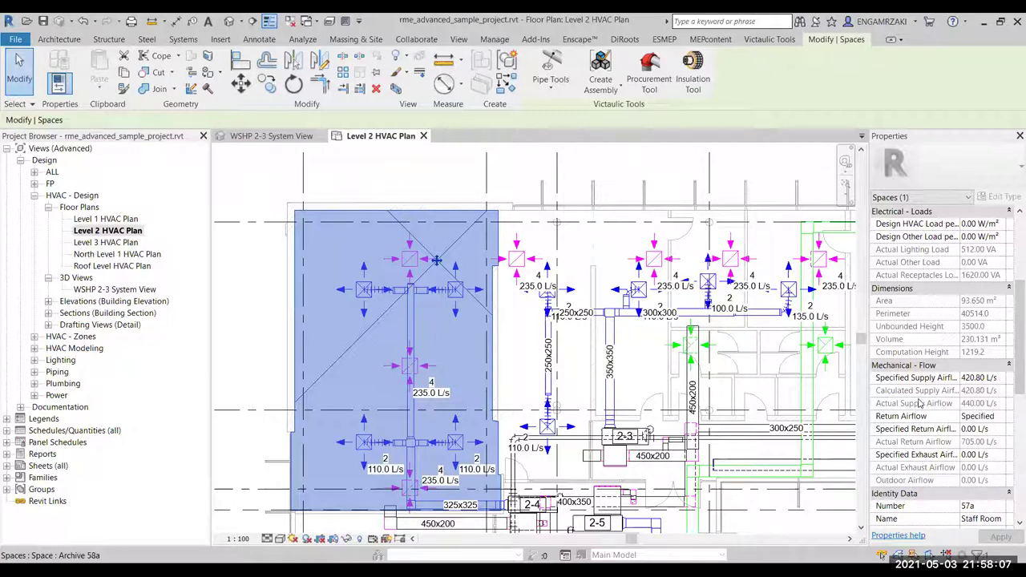
scroll(1009, 331, down, 1)
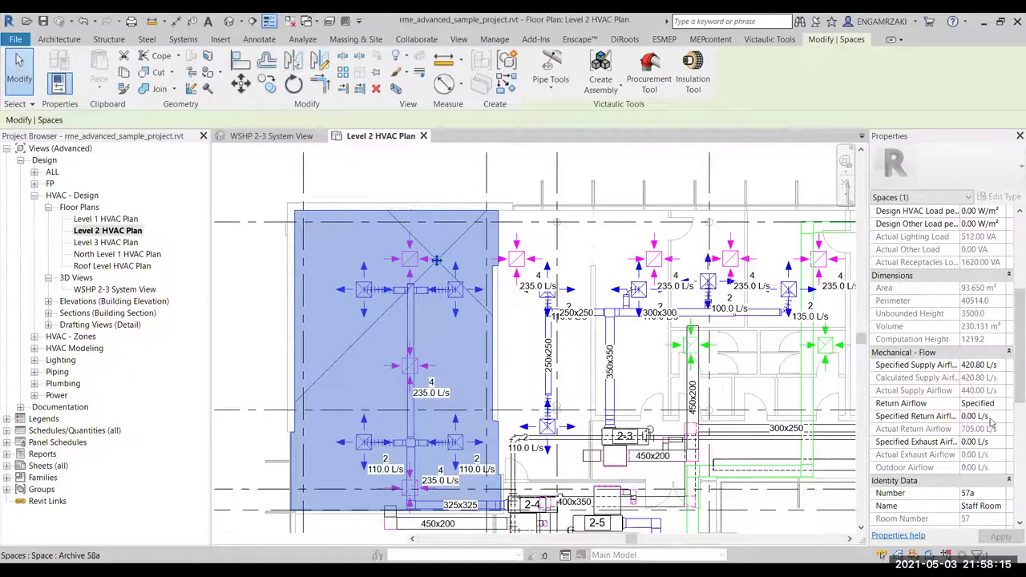
scroll(961, 393, down, 5)
scroll(921, 377, down, 5)
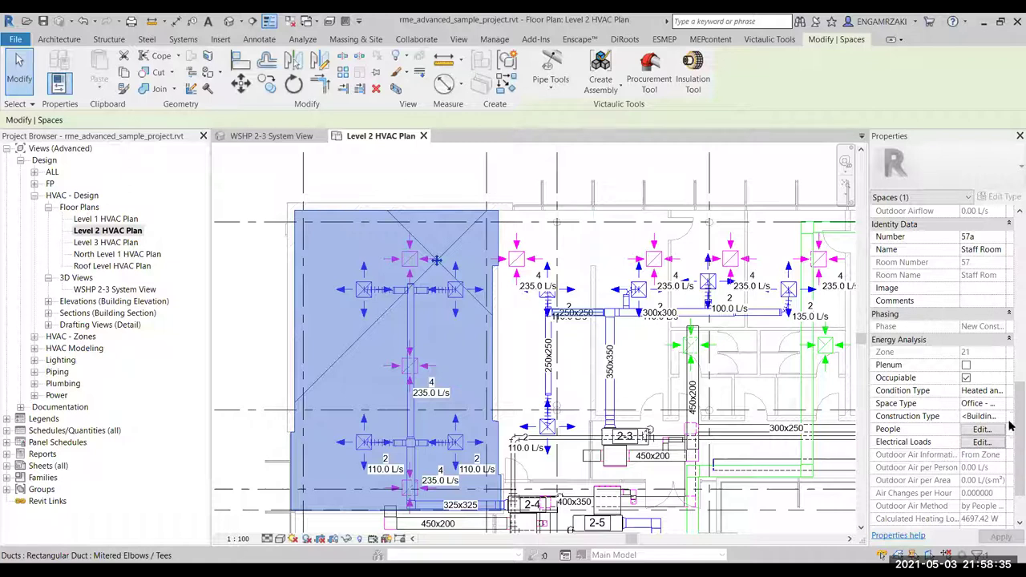
scroll(1011, 495, down, 2)
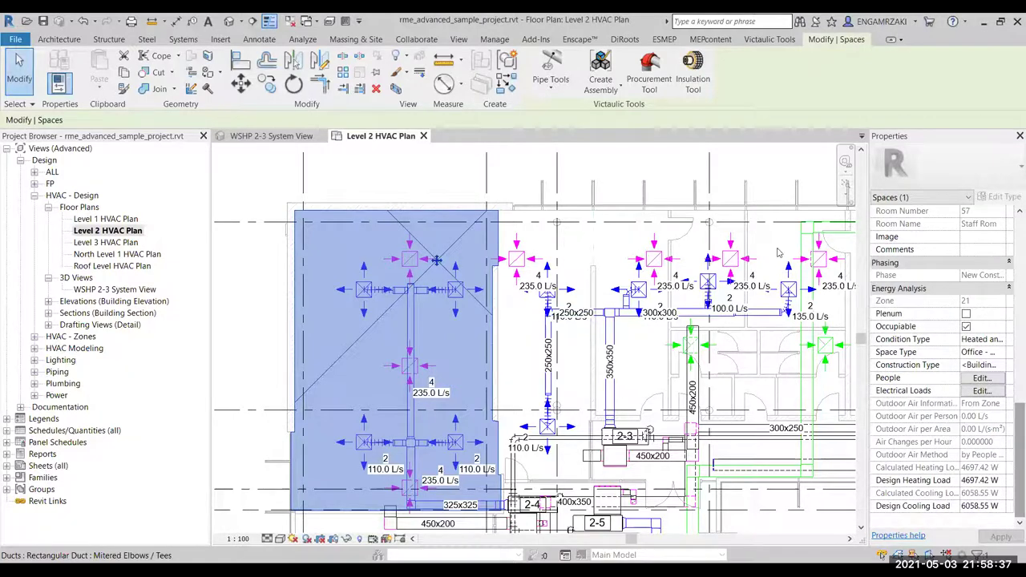
click(370, 174)
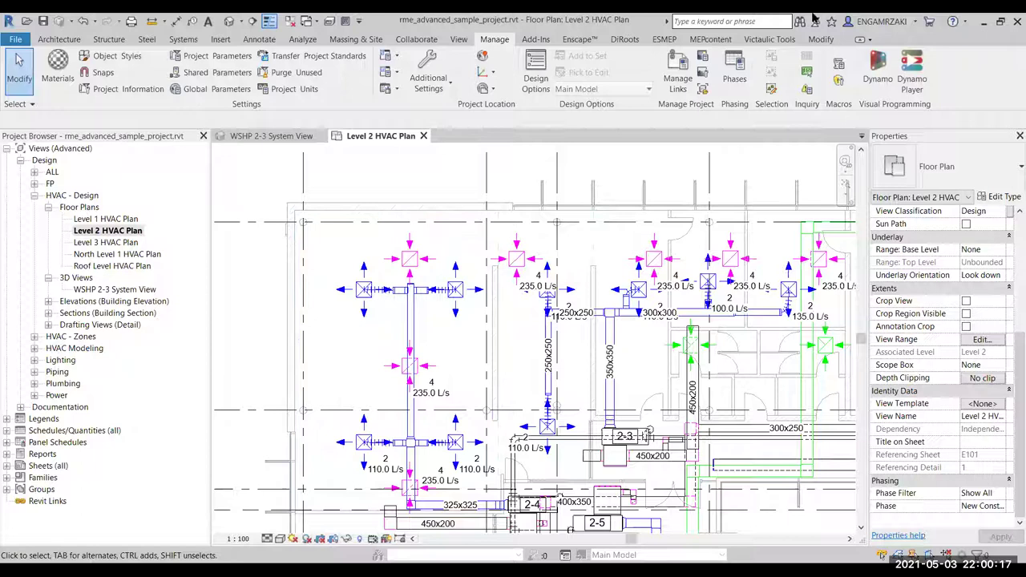
Start a section cut (SE) near the ductwork and go to Section 9.
key(s)
key(e)
click(309, 331)
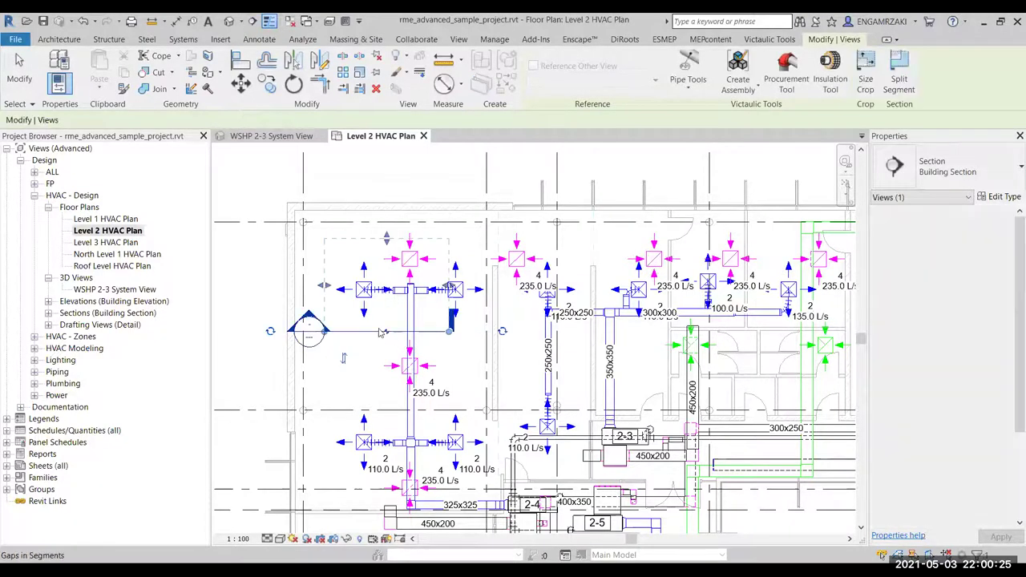
right_click(416, 241)
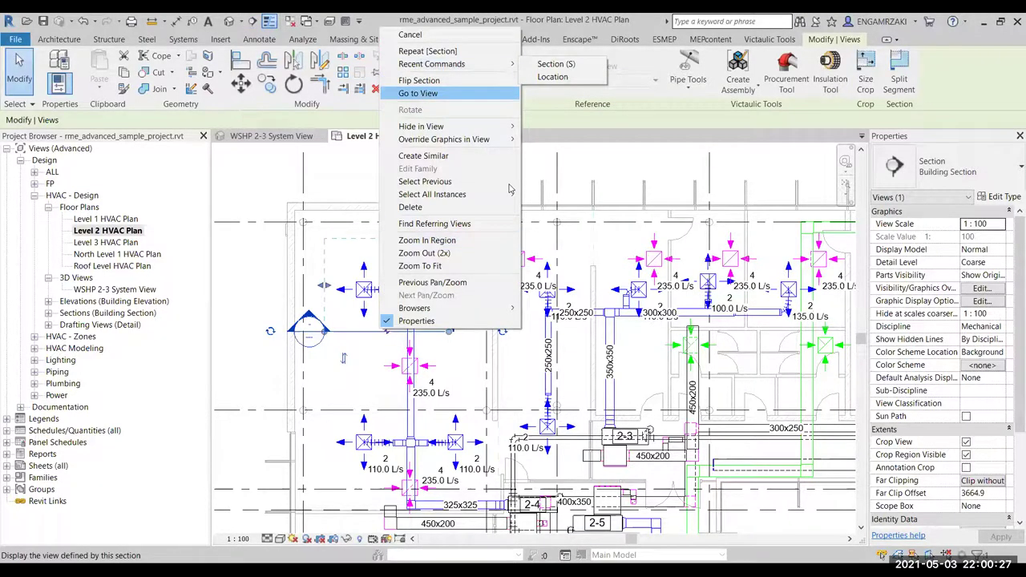
key(Escape)
key(Escape)
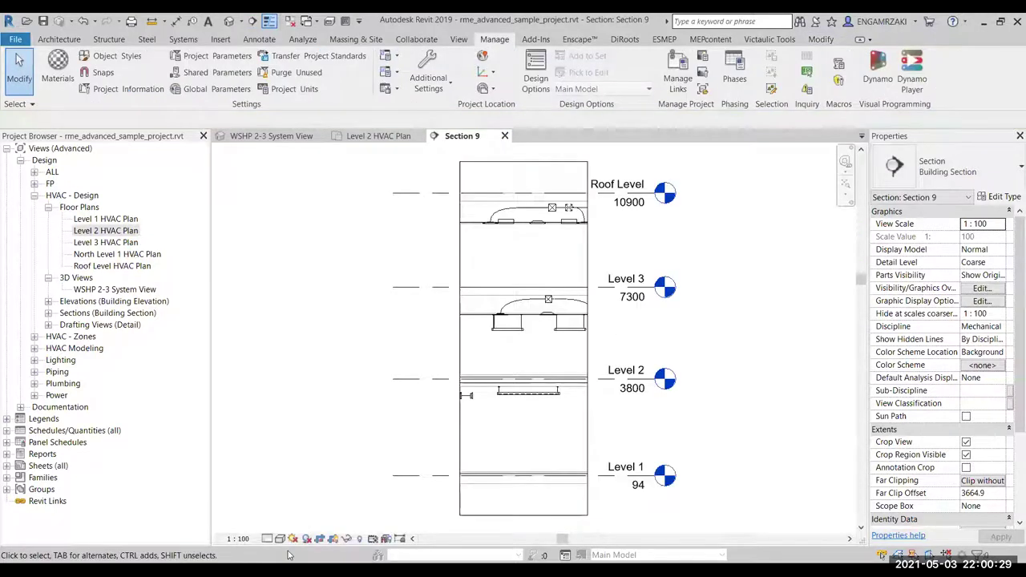
Set Section 9 to Fine detail and inspect the ceiling and HVAC zone 21.
click(268, 538)
click(284, 525)
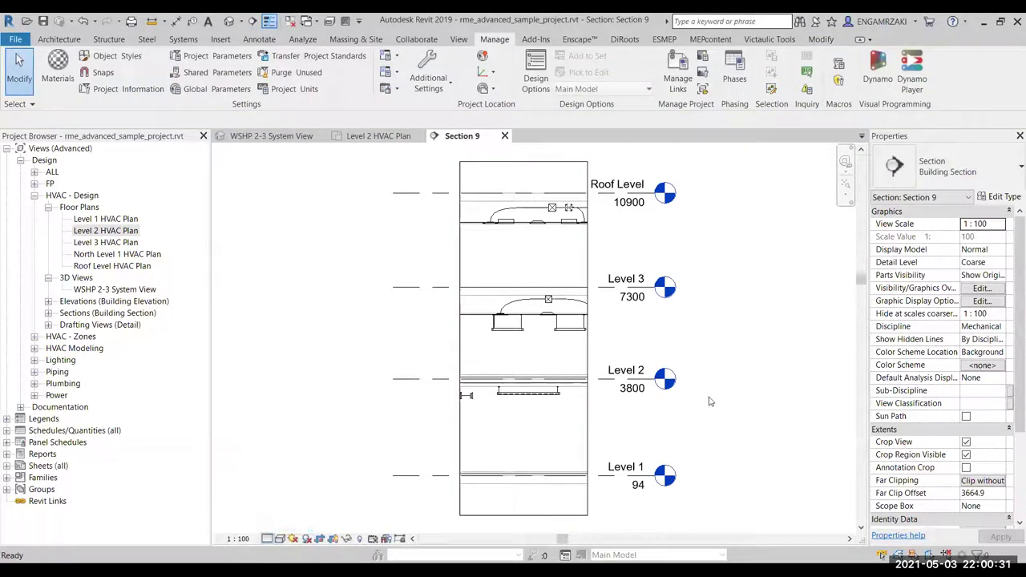
scroll(577, 320, up, 3)
middle_drag(400, 325, 271, 325)
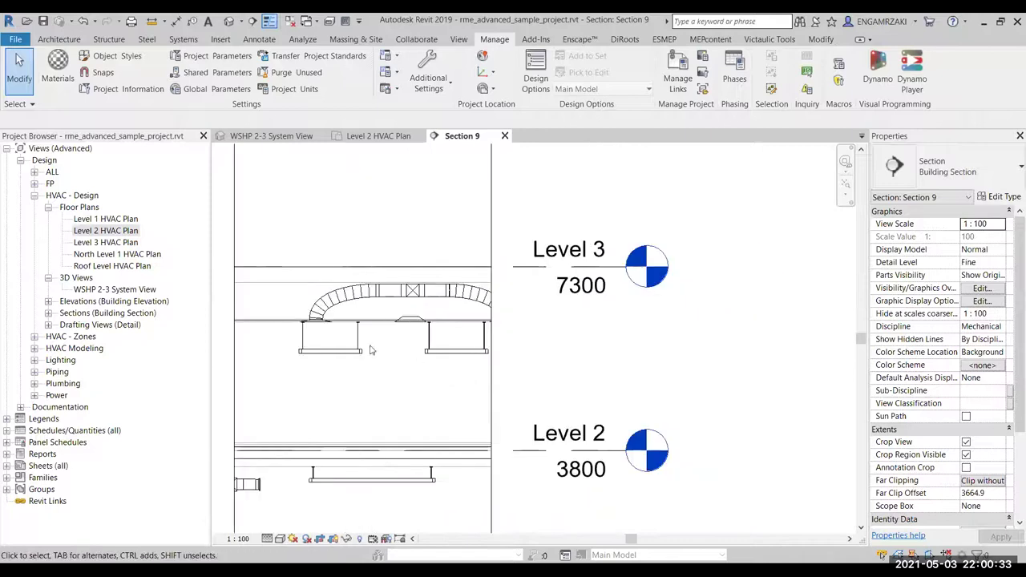
click(271, 325)
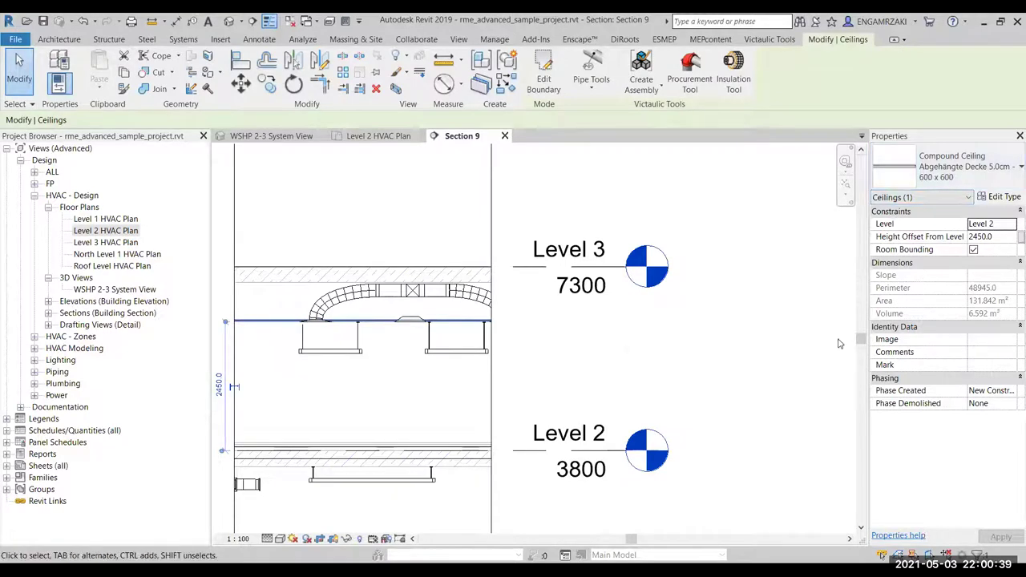
click(715, 365)
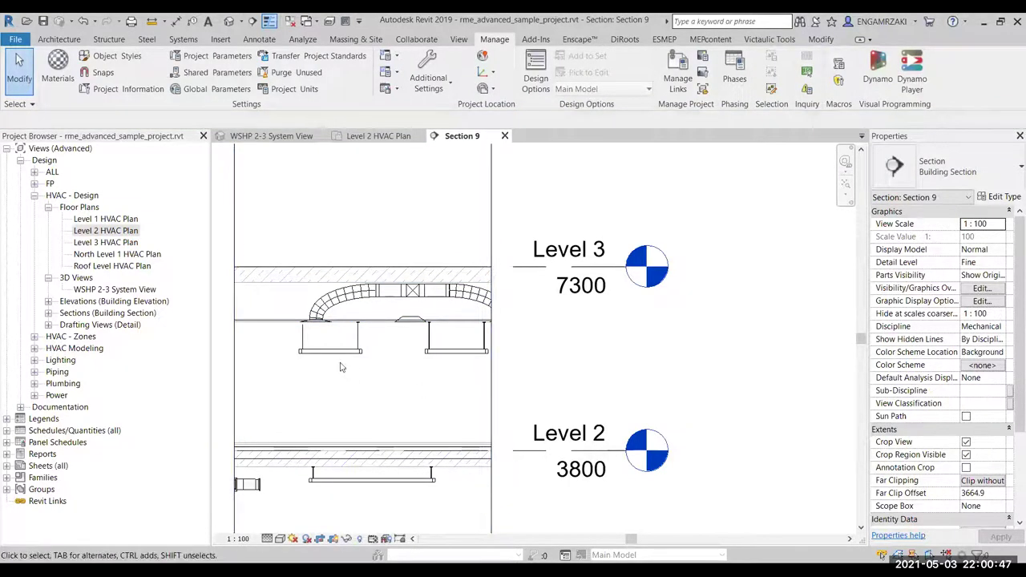
click(271, 327)
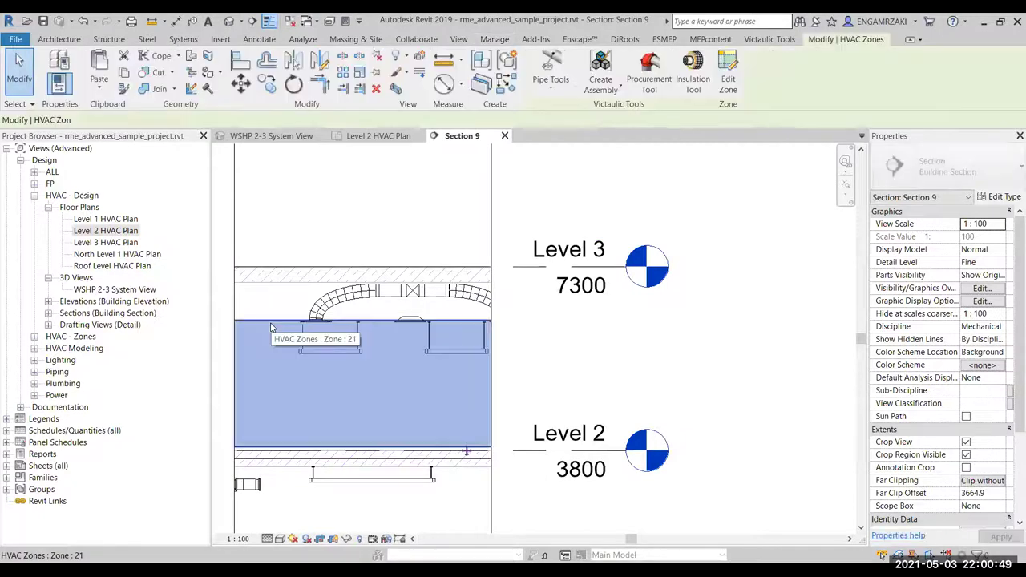
click(646, 391)
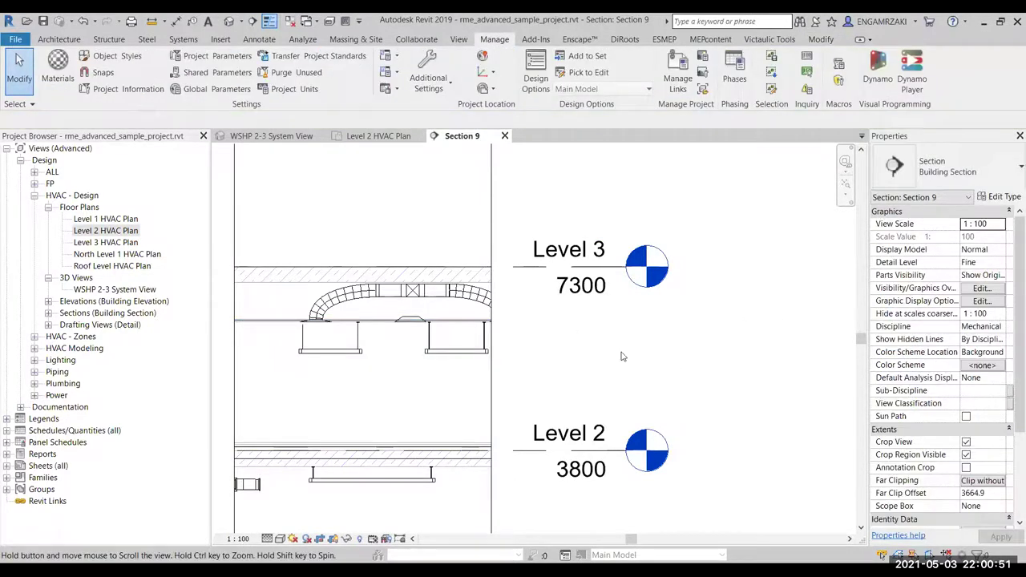
middle_drag(360, 369, 382, 337)
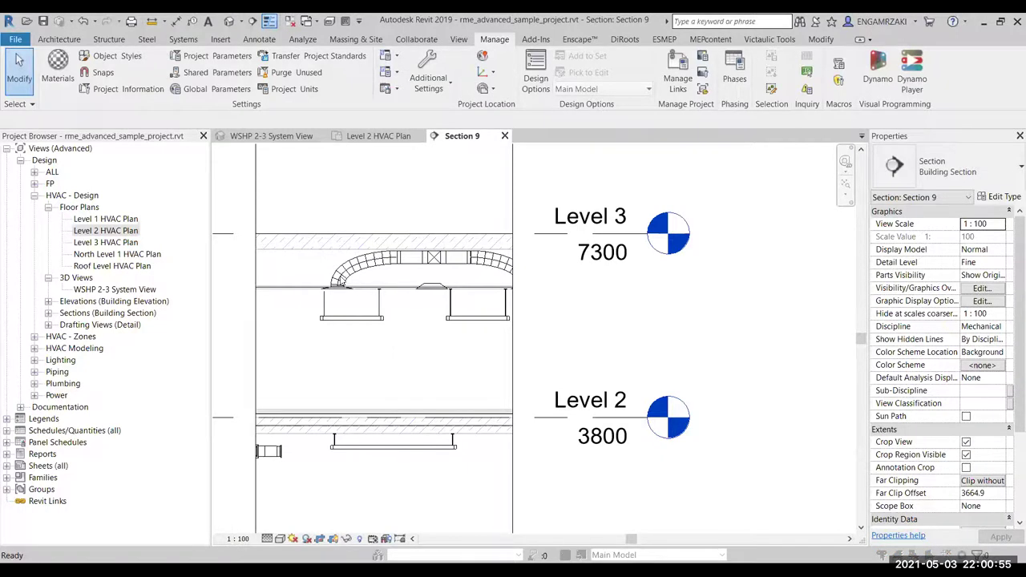
Turn on the Spaces Reference subcategory in Visibility/Graphic Overrides for Section 9.
scroll(309, 296, down, 10)
scroll(307, 345, down, 1)
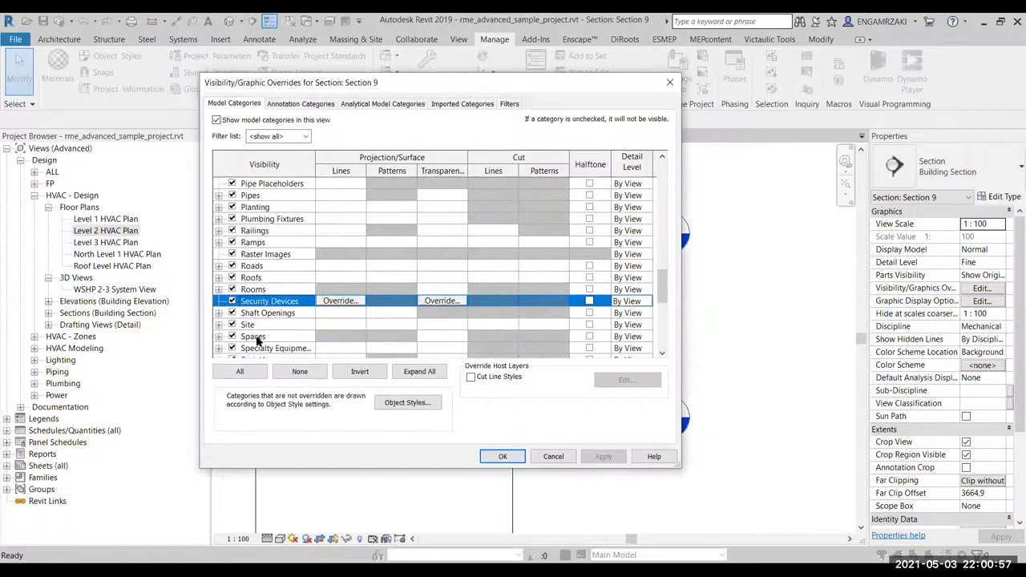
click(219, 337)
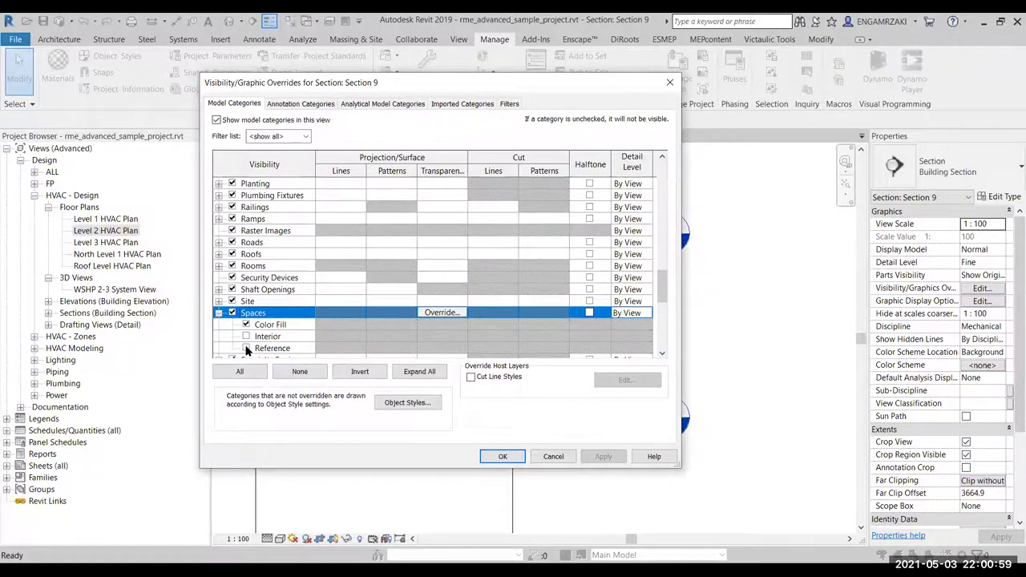
click(246, 347)
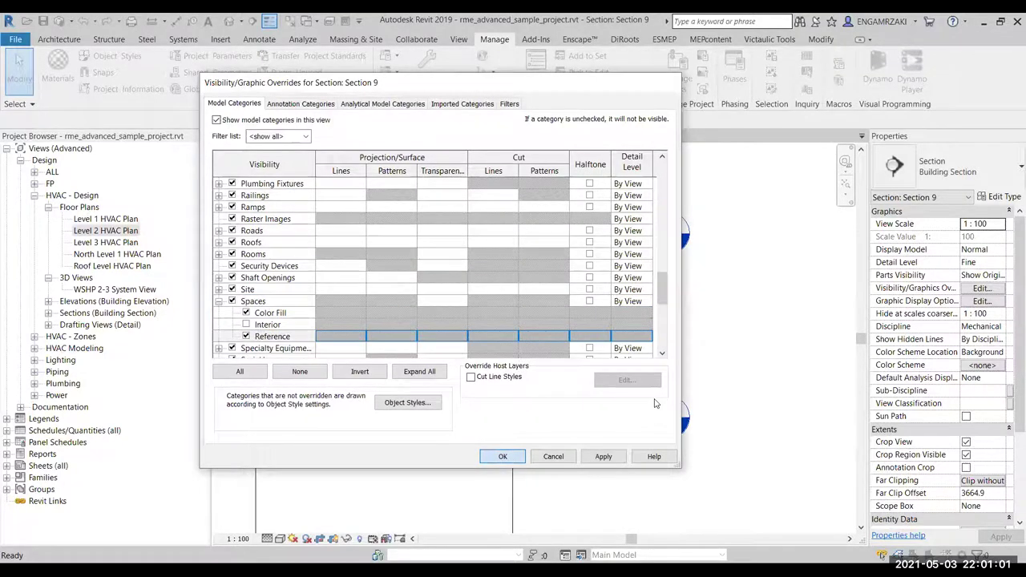
key(Return)
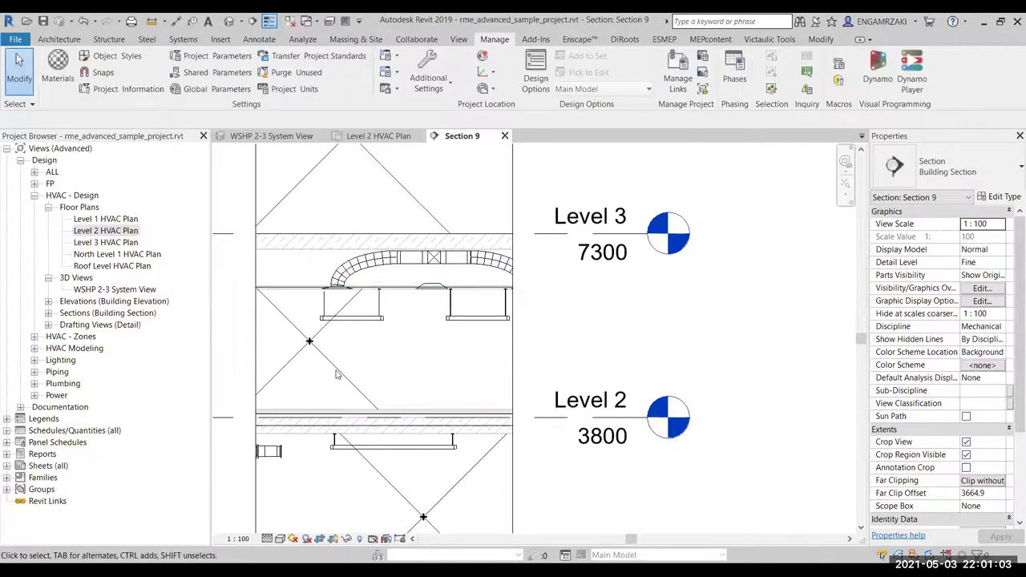
Check the Staff Room space and ceiling in Section 9: Limit Offset 3500.0, volume 285.896 m³.
click(427, 422)
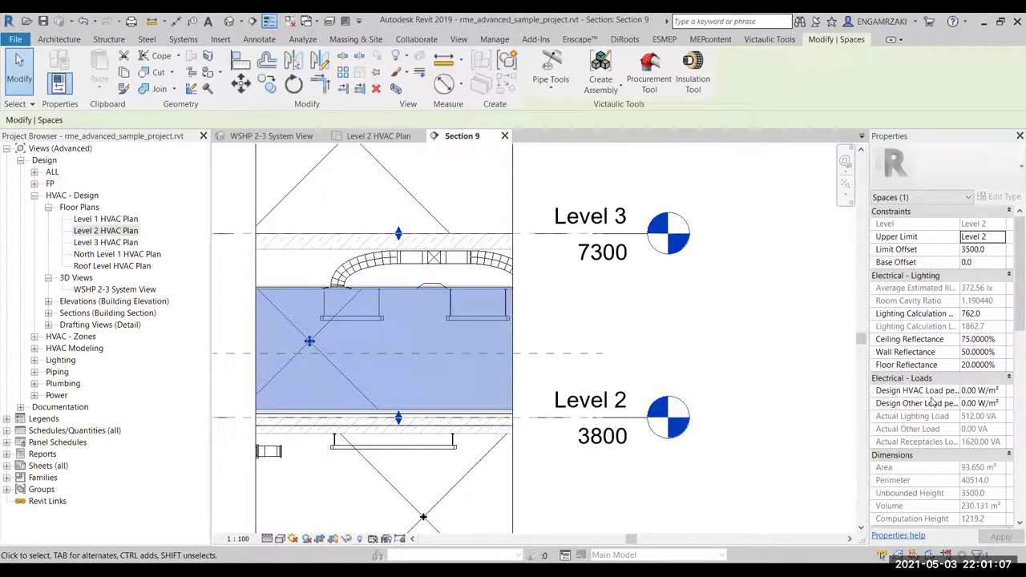
scroll(1009, 317, down, 3)
scroll(1009, 317, down, 3)
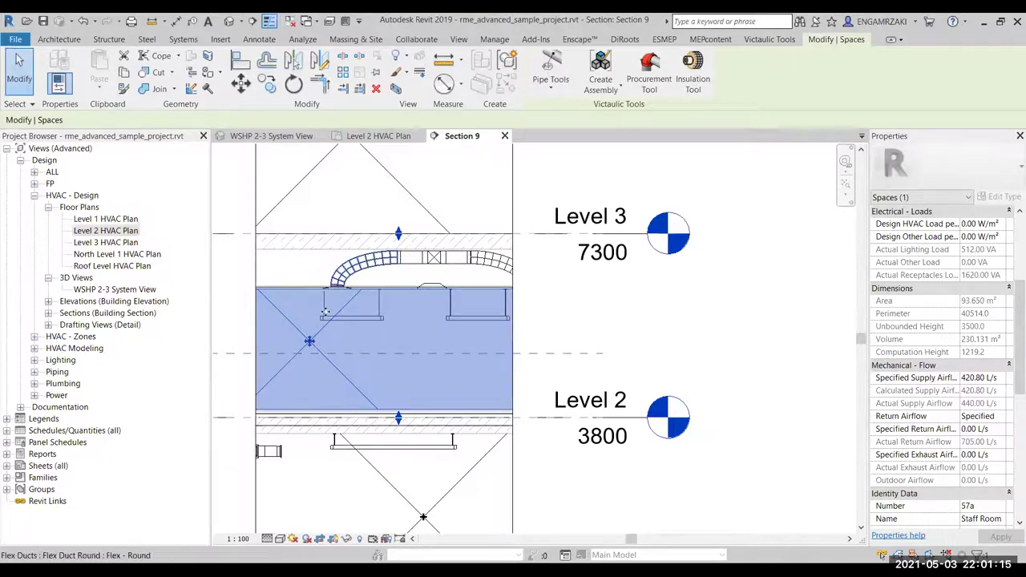
key(Escape)
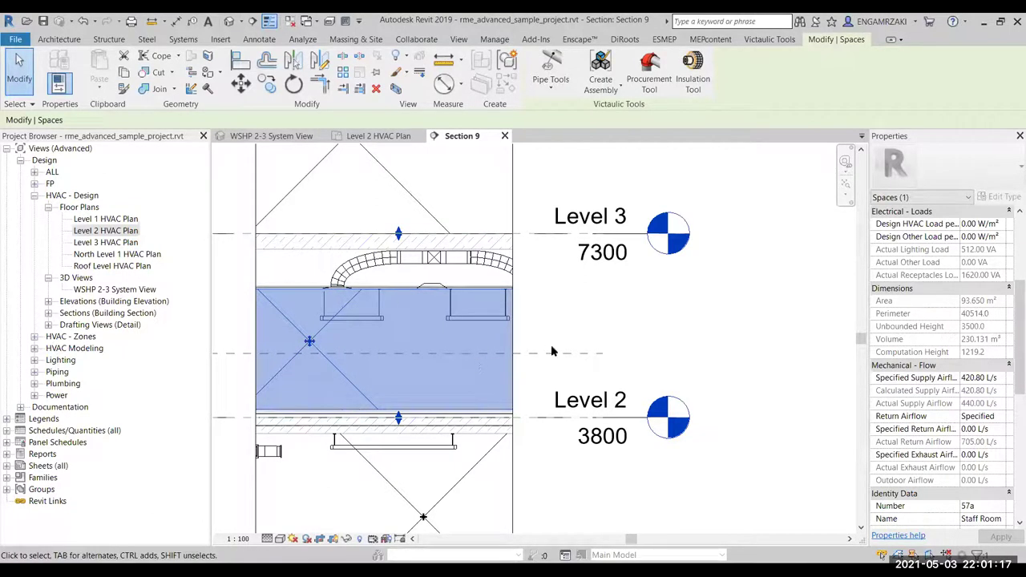
key(Escape)
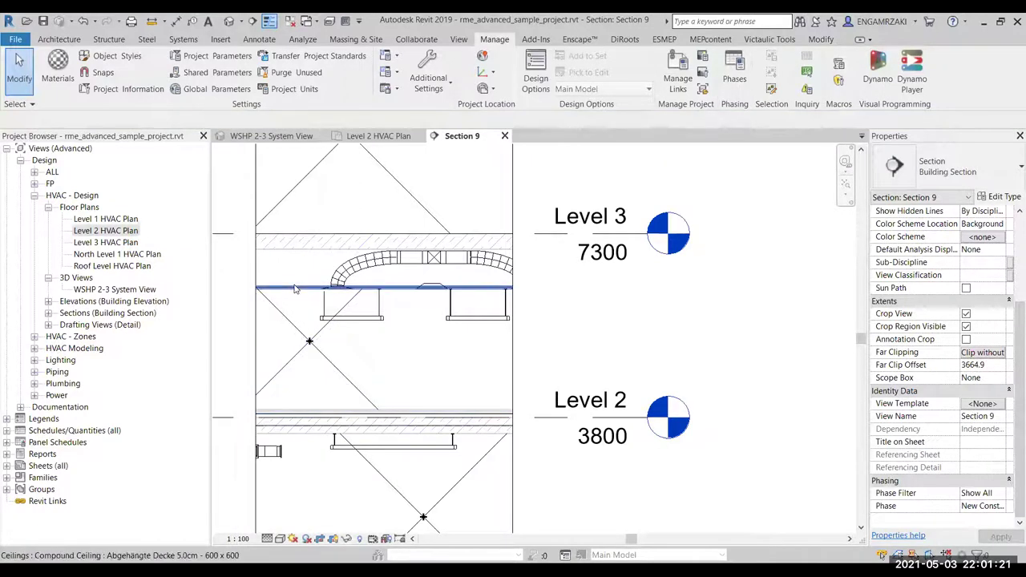
click(294, 287)
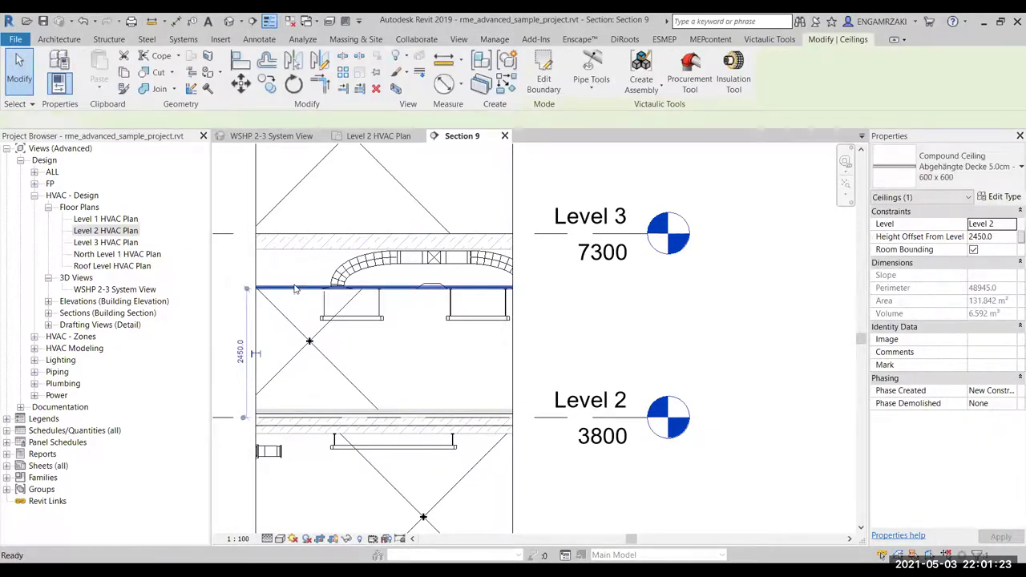
key(Escape)
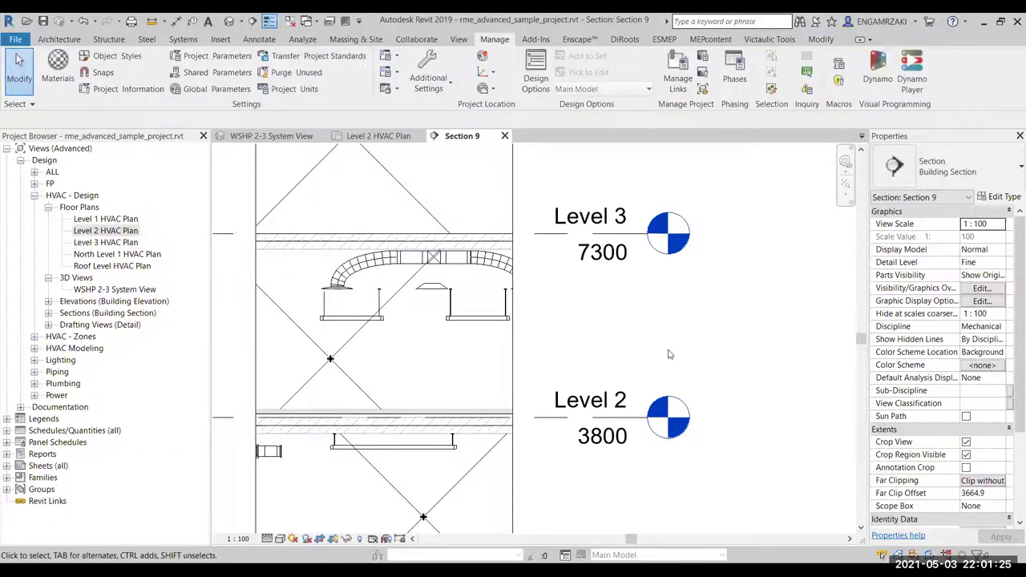
click(320, 346)
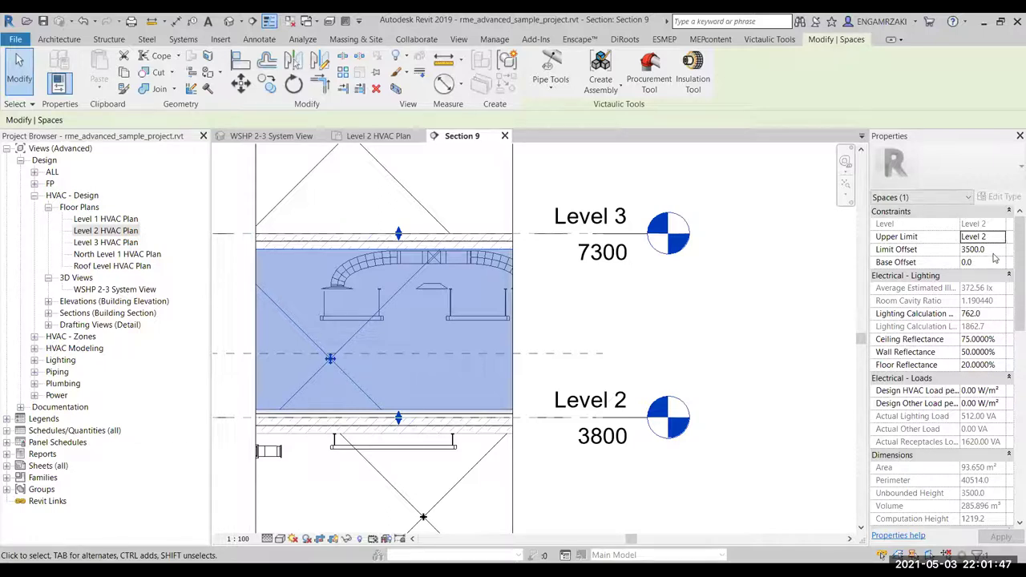
click(992, 251)
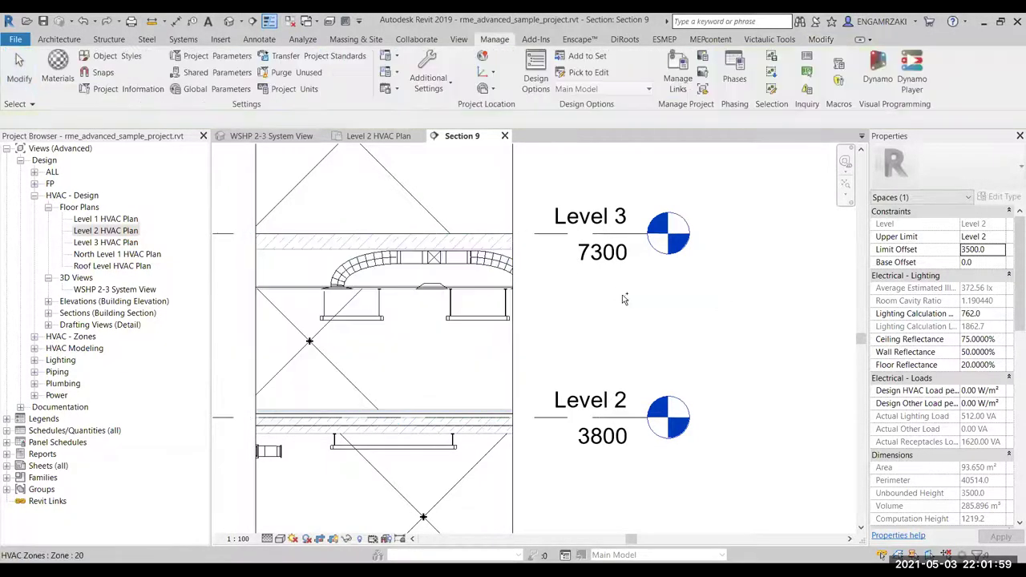
click(623, 300)
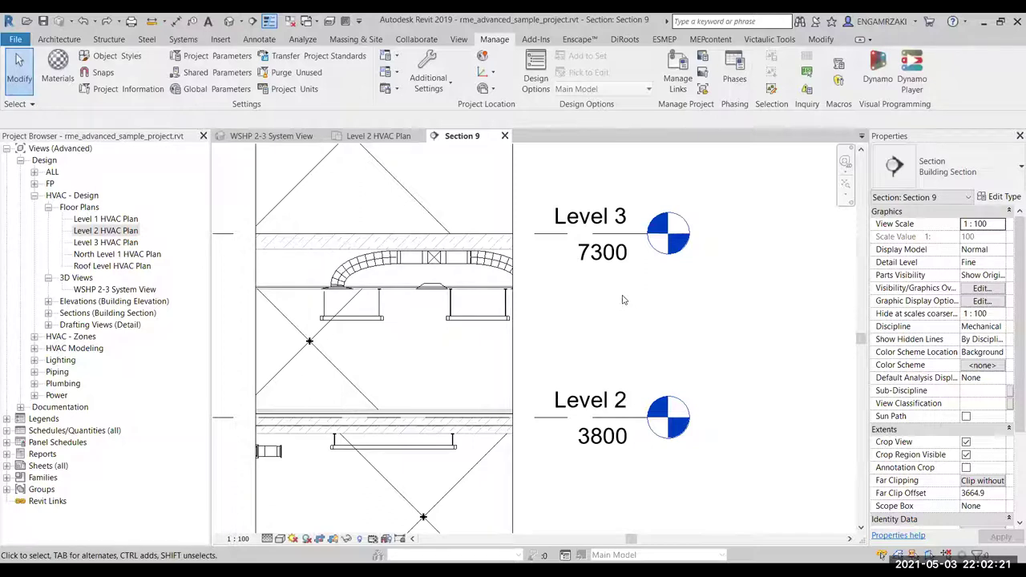
Return to the Level 2 HVAC Plan and check HVAC zone 55 and the Staff Room space.
double_click(120, 232)
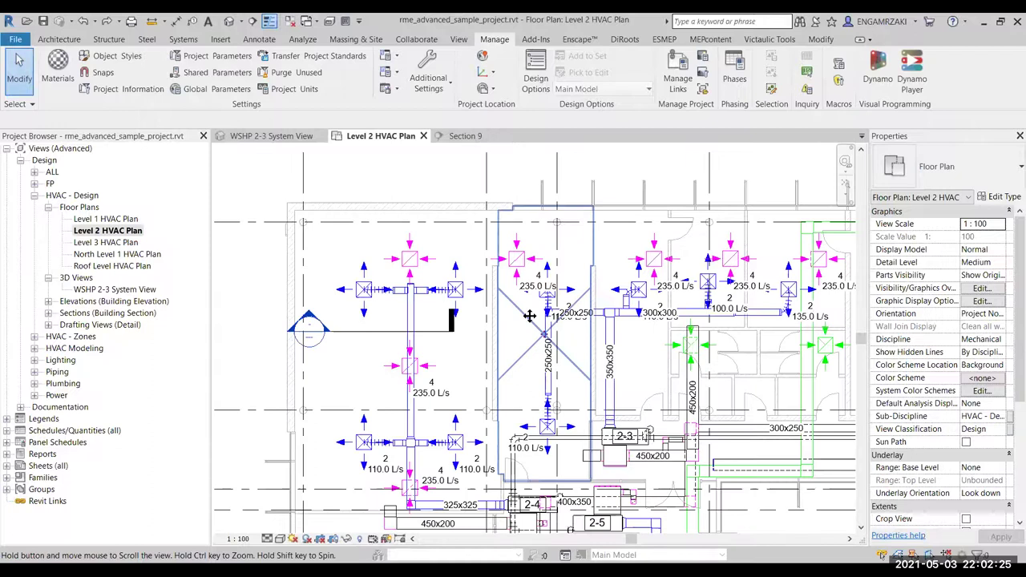
middle_drag(467, 243, 465, 230)
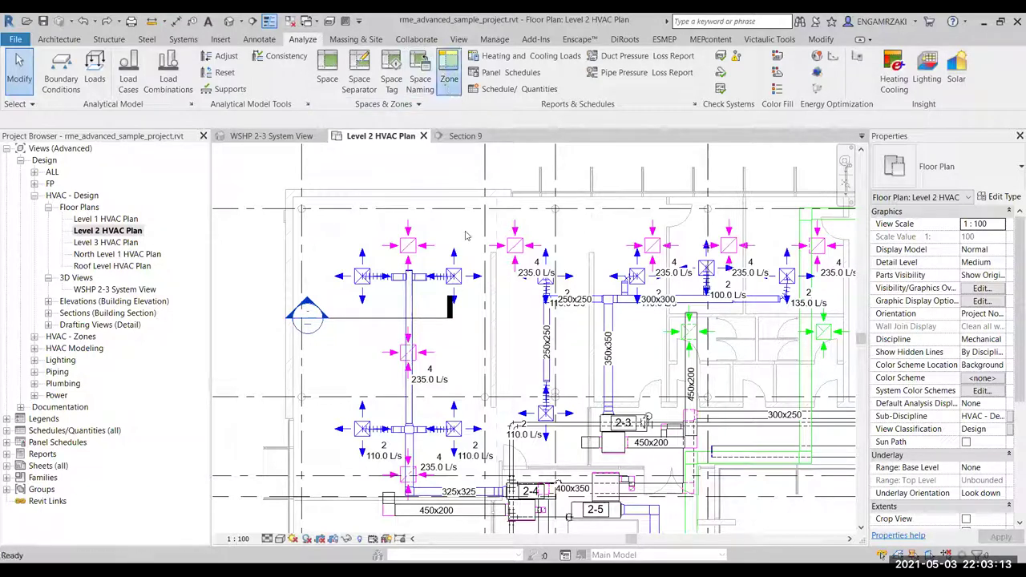
click(443, 201)
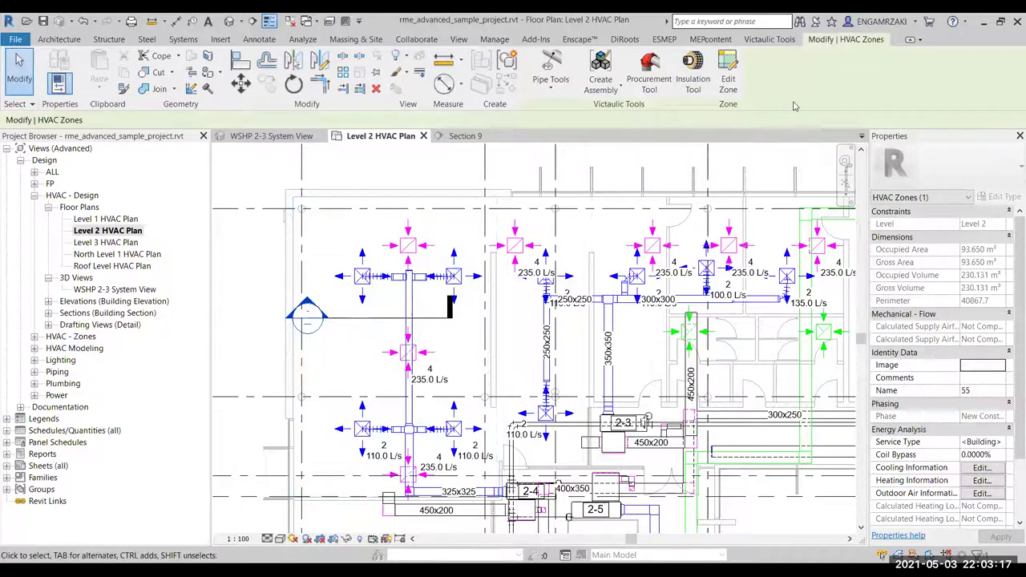
click(446, 202)
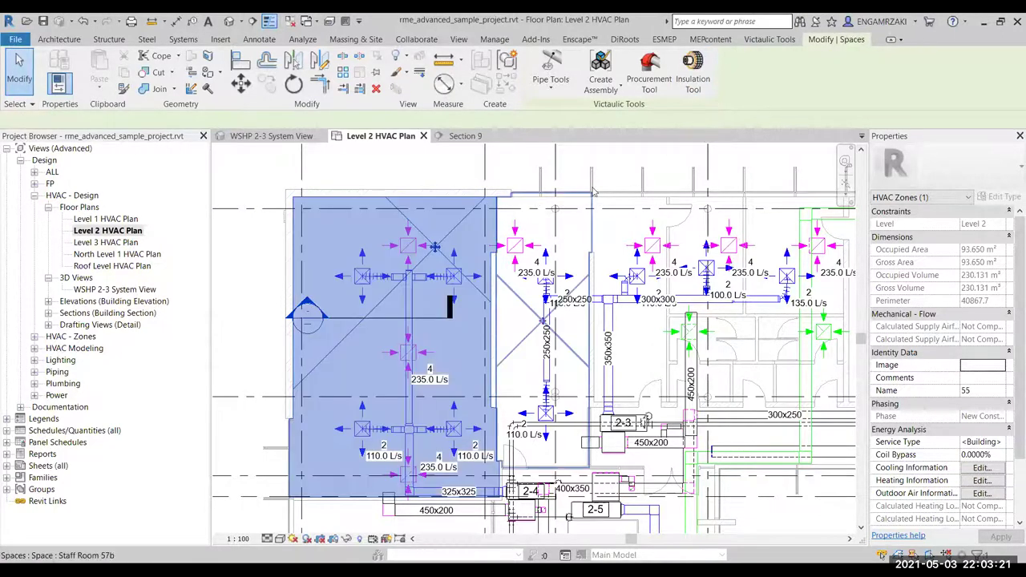
key(Escape)
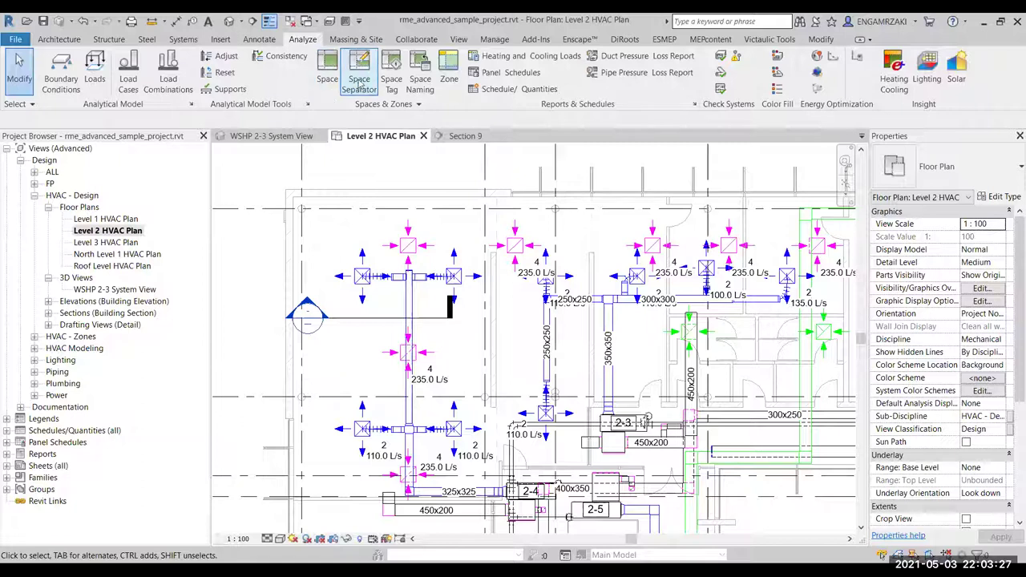
Create HVAC zone 56 on Level 2 containing Staff Room 57b.
click(446, 74)
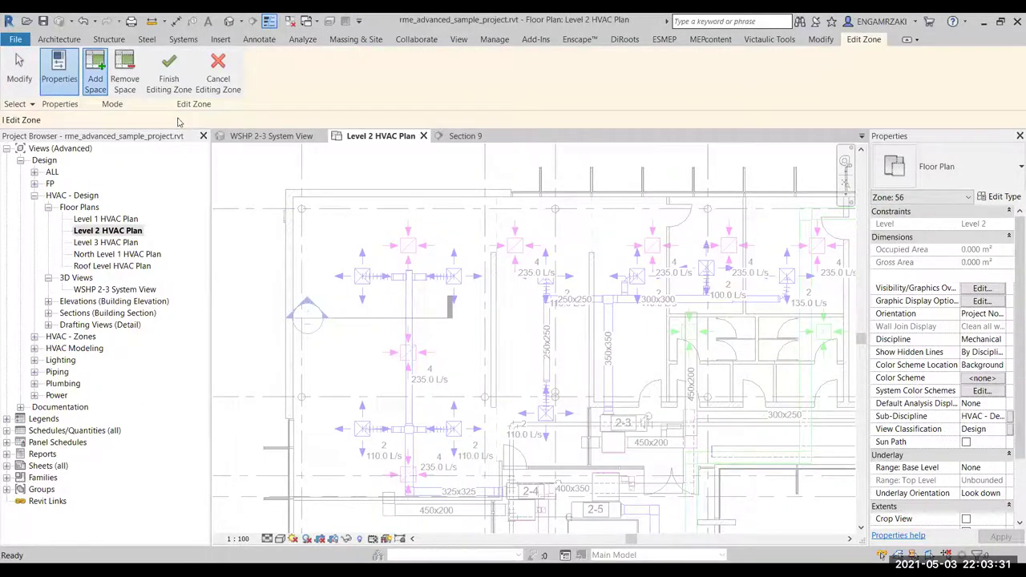
click(94, 95)
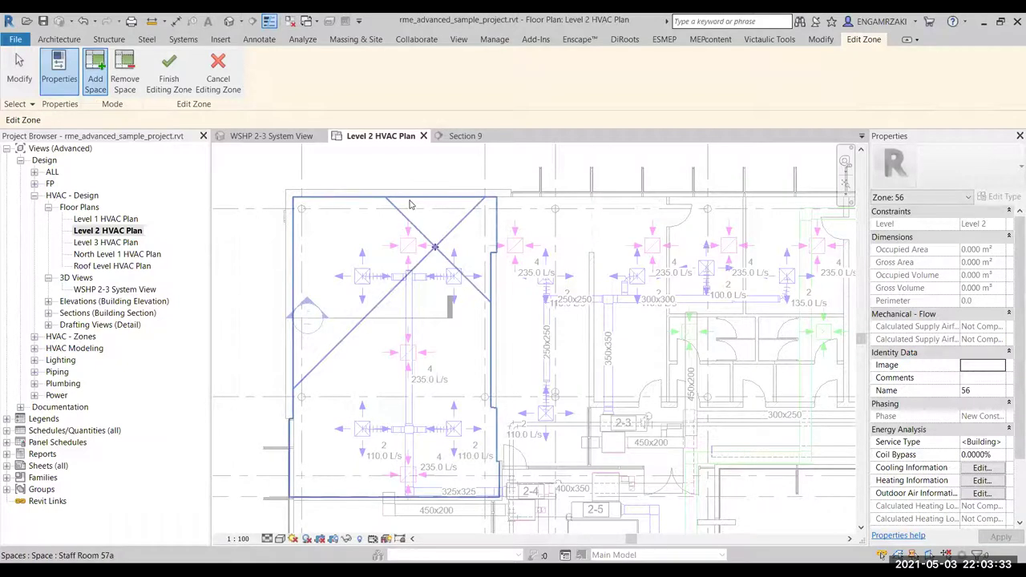
click(517, 204)
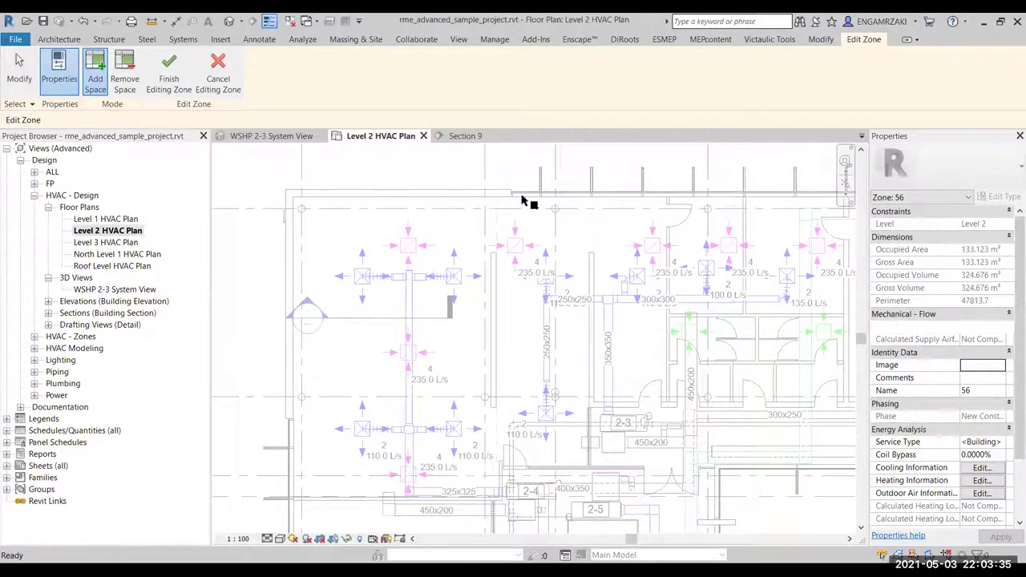
click(169, 72)
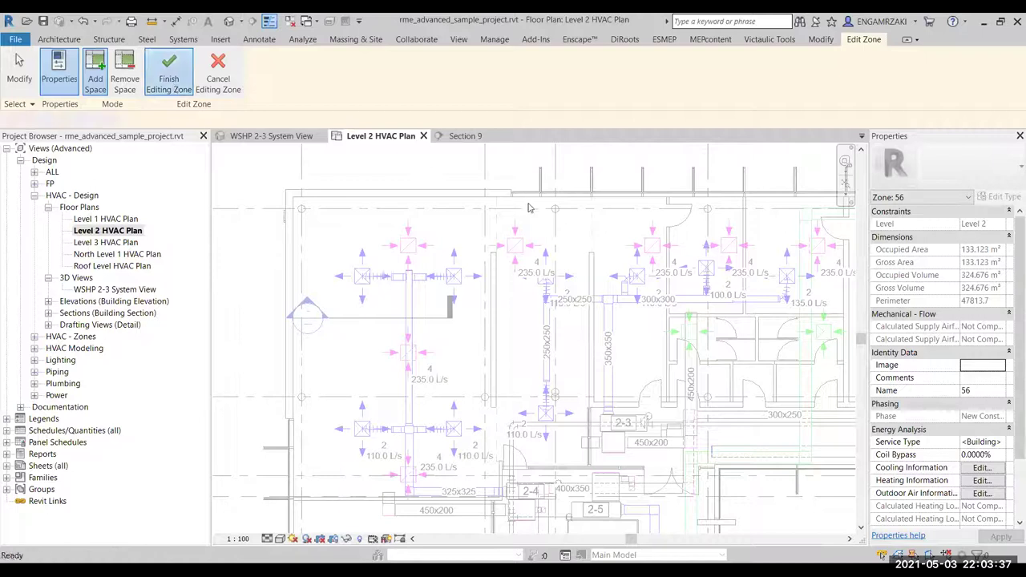
key(Escape)
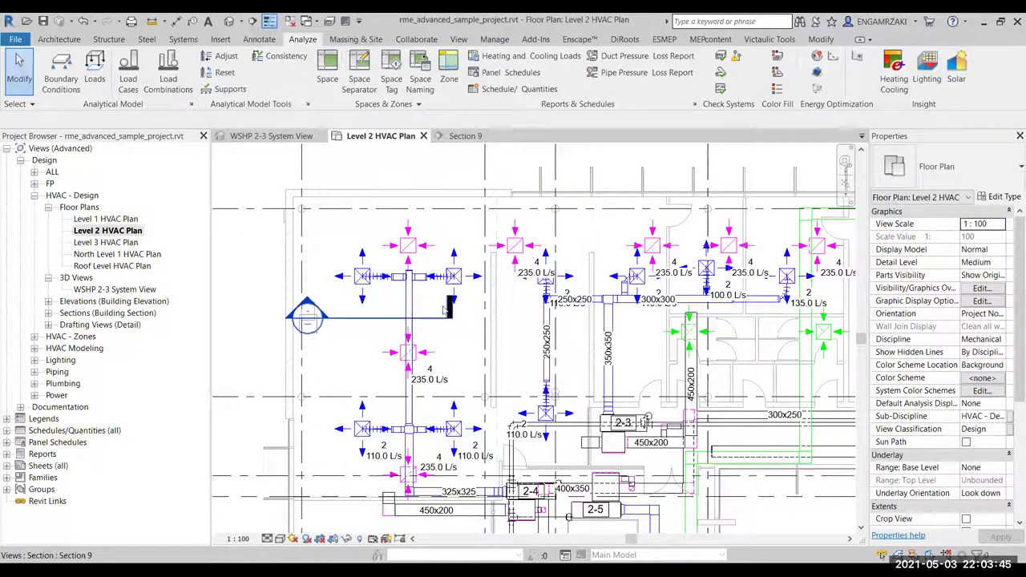
scroll(443, 284, down, 5)
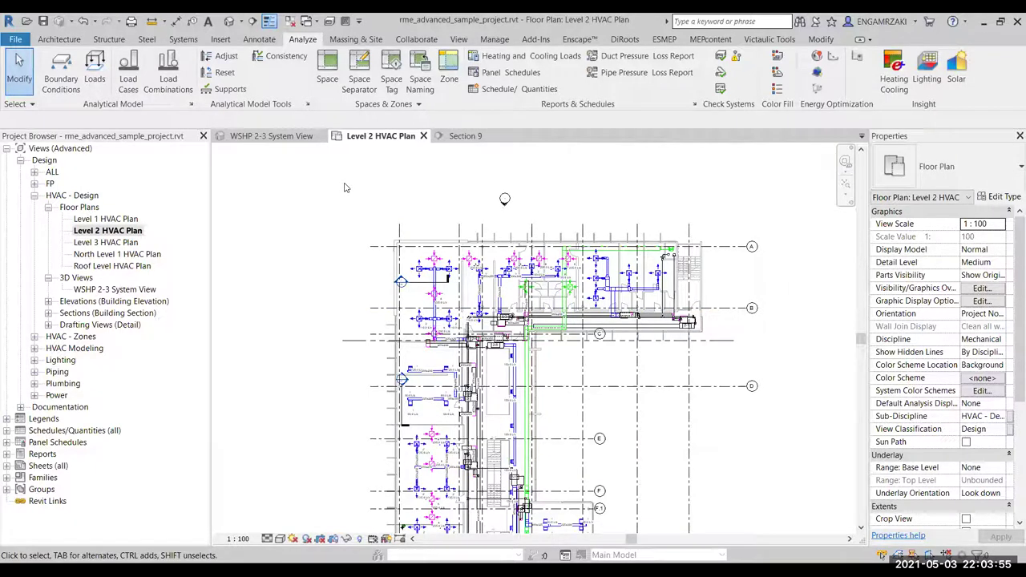
drag(345, 184, 555, 340)
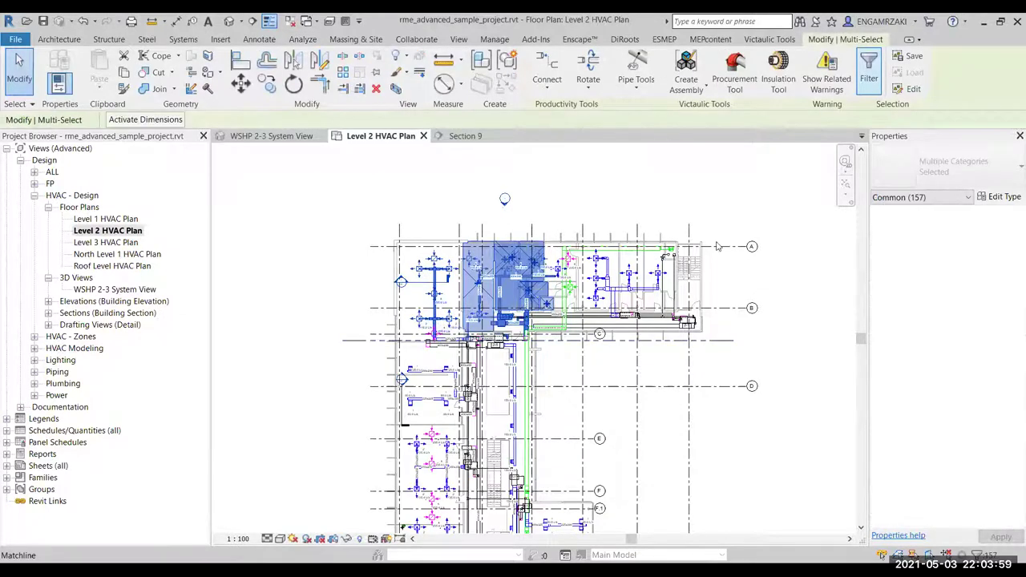
Filter the selection down to the four spaces and delete them.
click(869, 68)
click(663, 191)
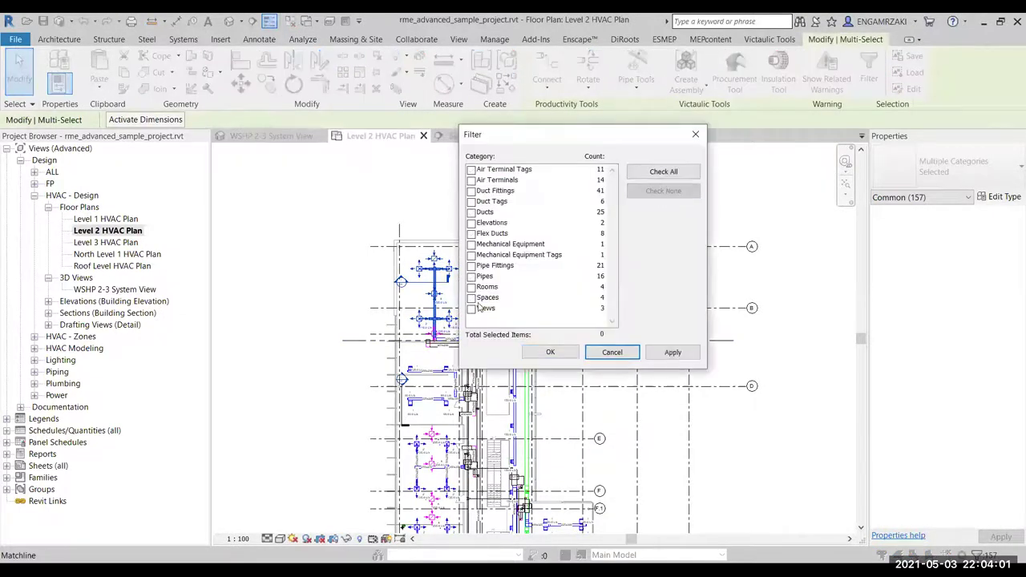
click(471, 297)
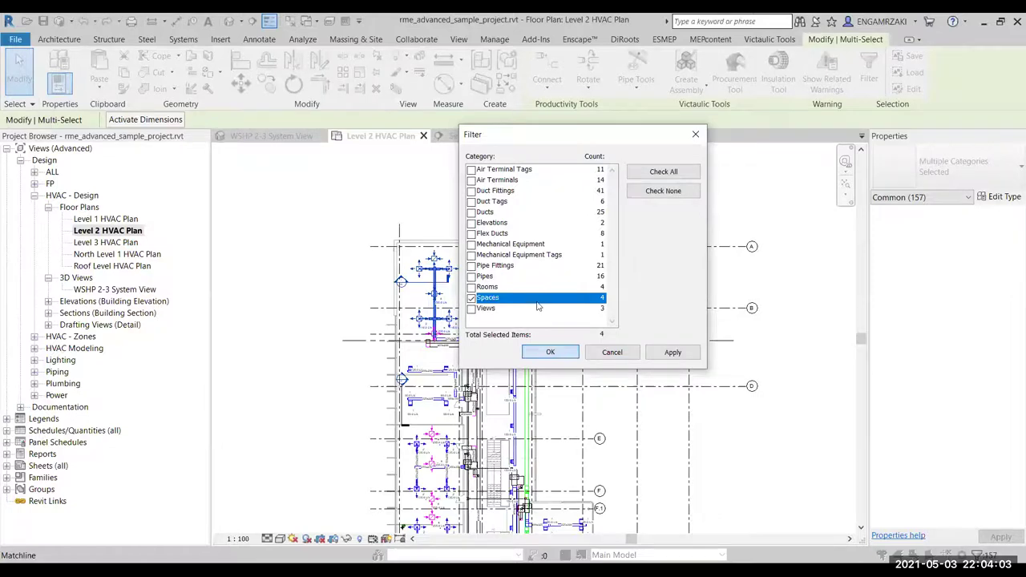
click(550, 352)
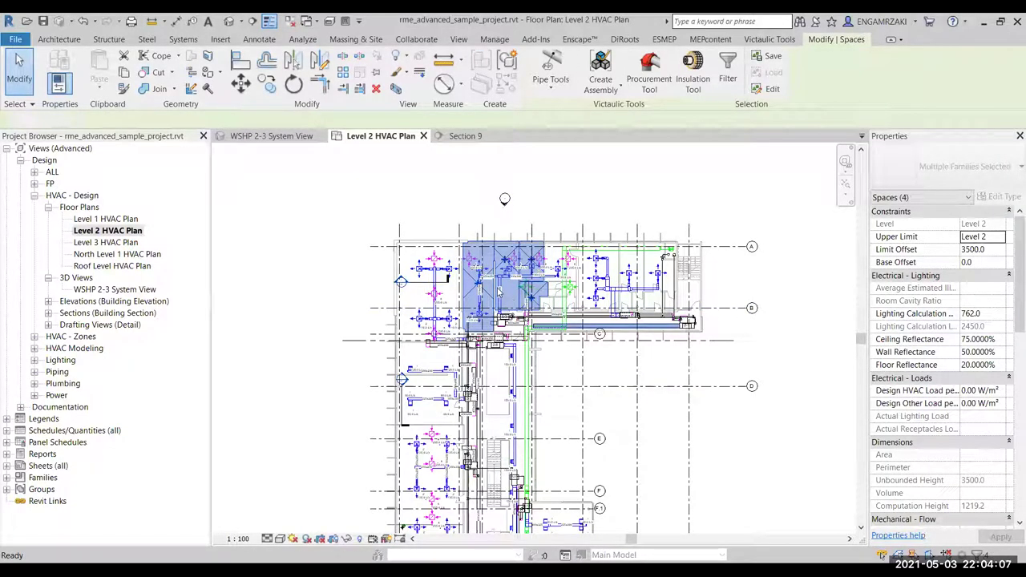
scroll(479, 258, up, 3)
key(Delete)
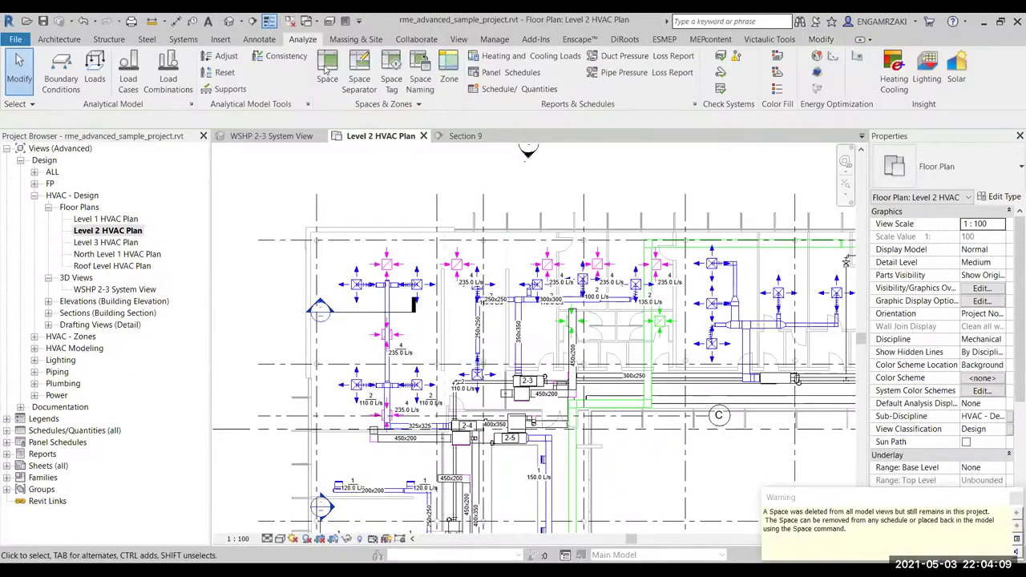
Place a new space (MS) and add it and space 91f to Zone 57.
key(m)
key(s)
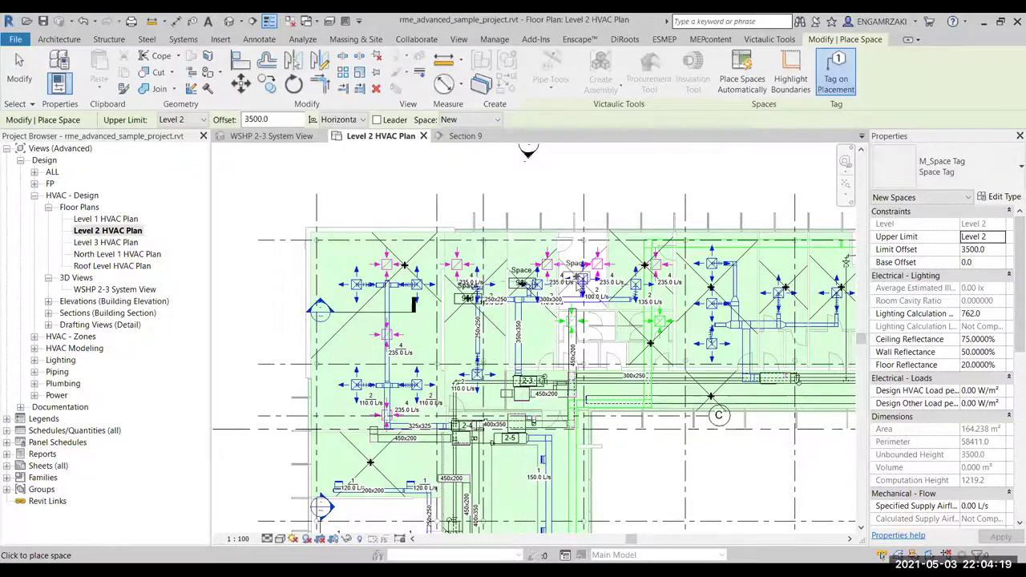
click(505, 254)
key(Escape)
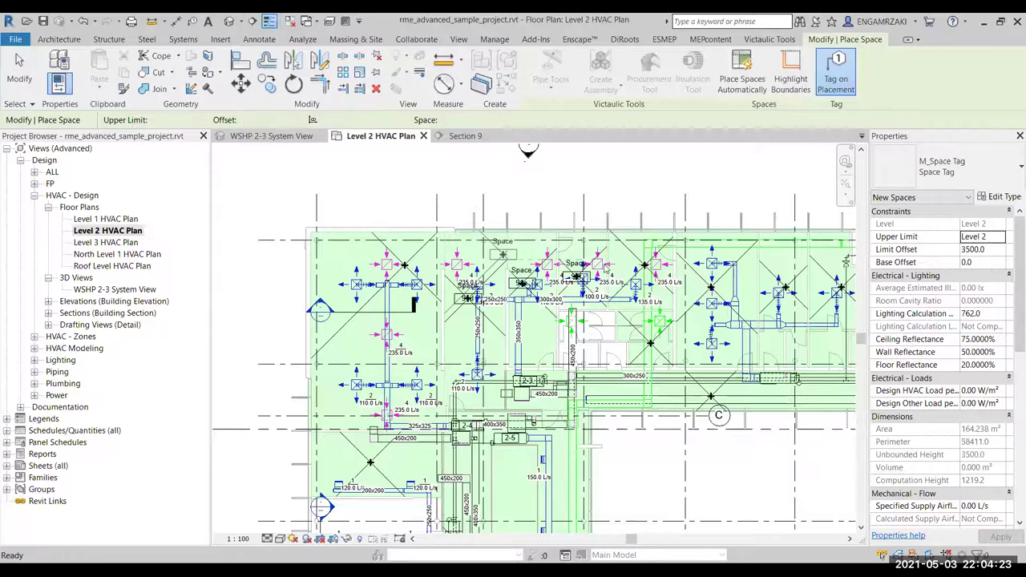
key(Escape)
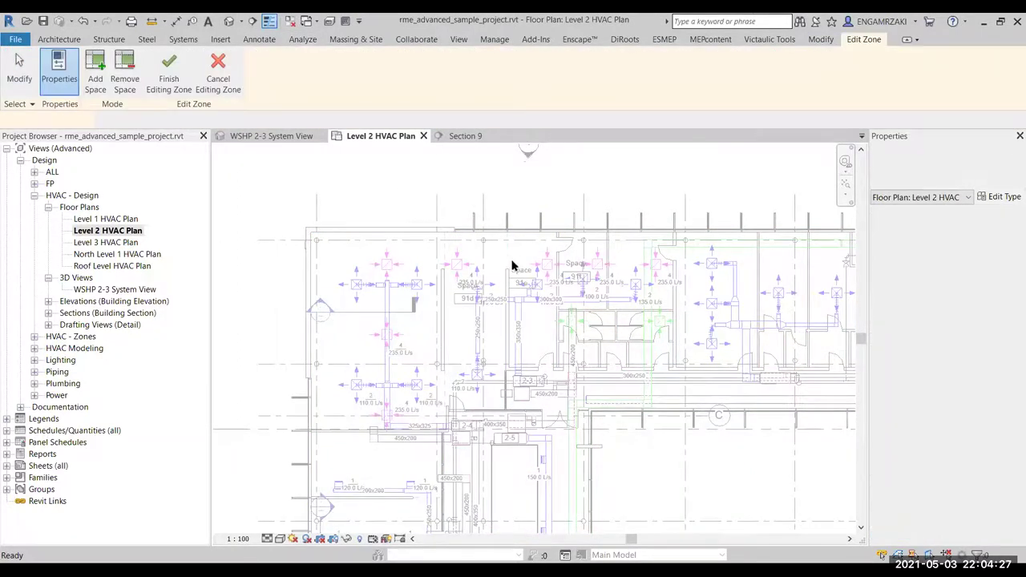
click(523, 238)
click(570, 232)
click(169, 84)
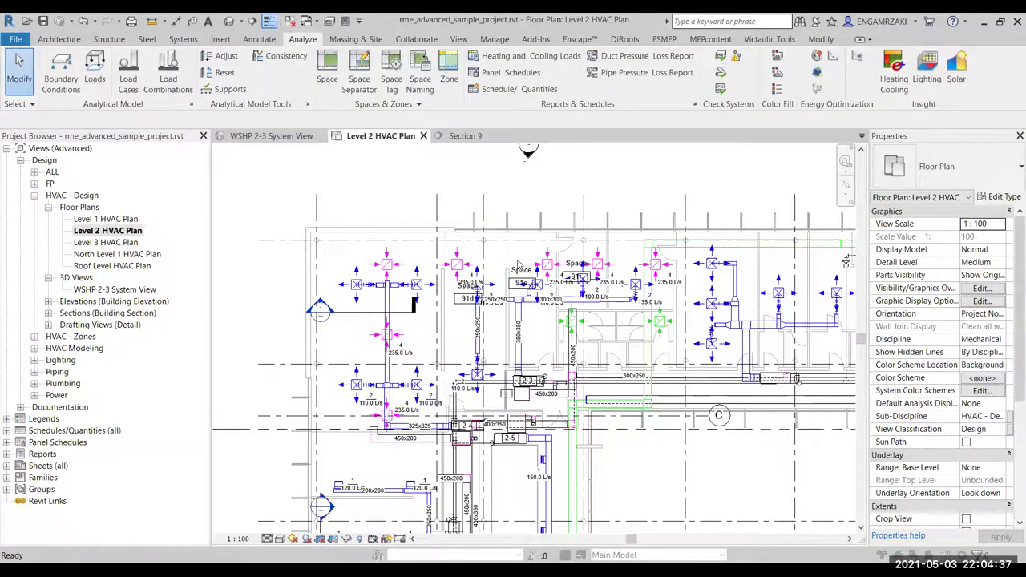
Make HVAC Zones visible via VG, then select Zone 57 (76.871 m²) to inspect it.
key(v)
key(g)
click(285, 254)
click(282, 230)
scroll(282, 321, down, 6)
click(282, 336)
click(232, 335)
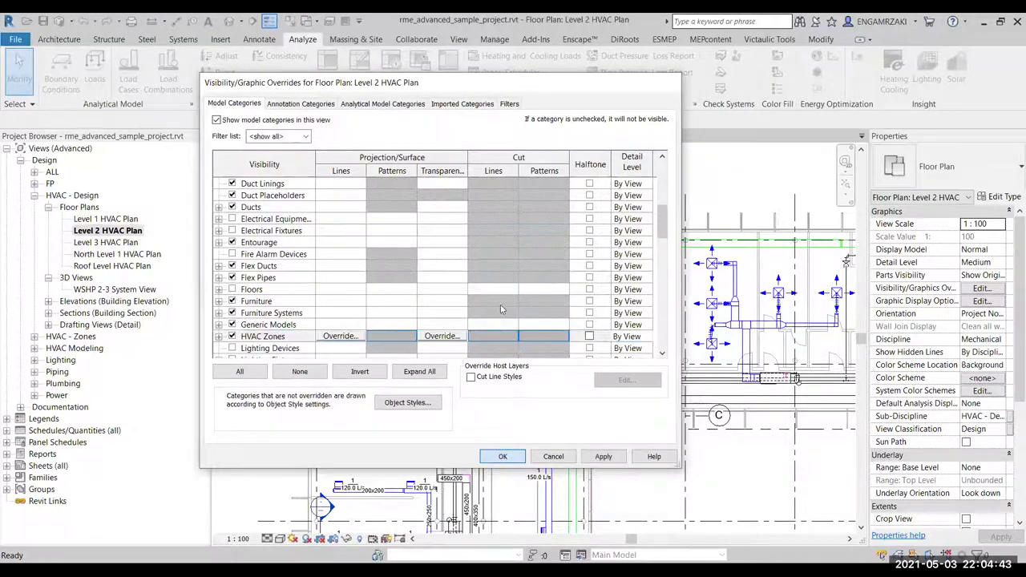
key(Return)
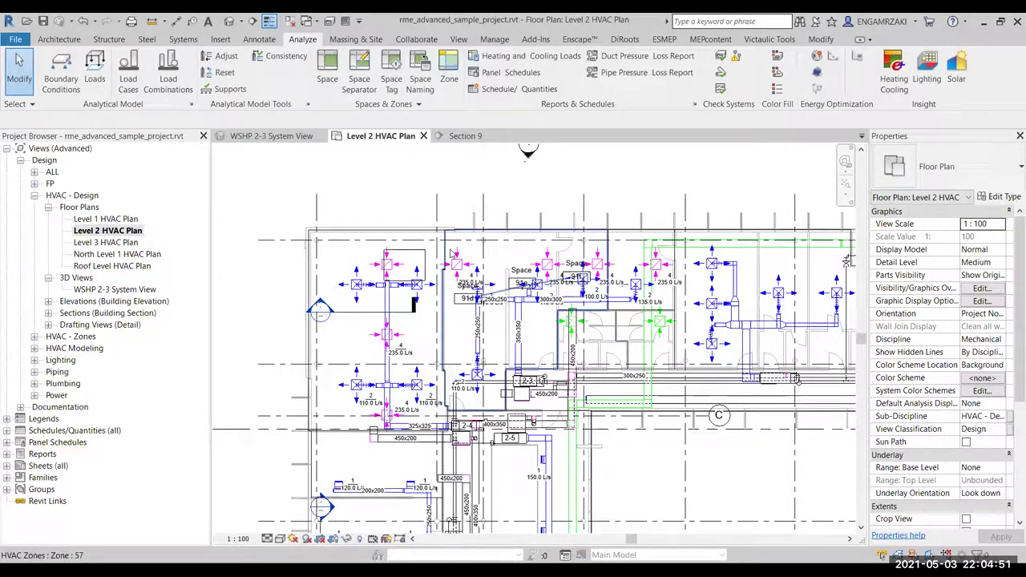
click(489, 409)
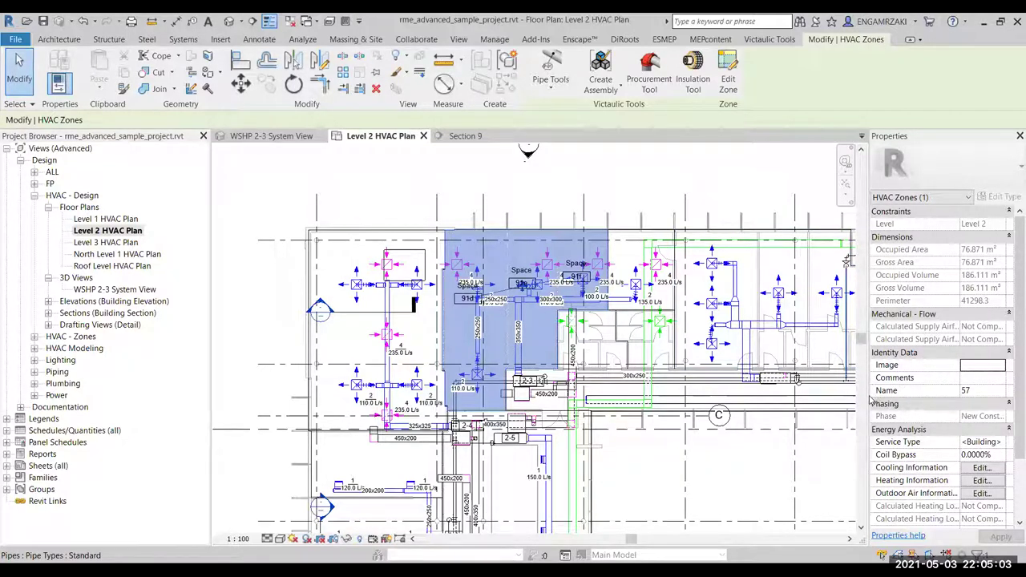
Widen the Properties palette, deselect the zone, and zoom to spaces 91d, 91e and 91f.
drag(868, 395, 791, 398)
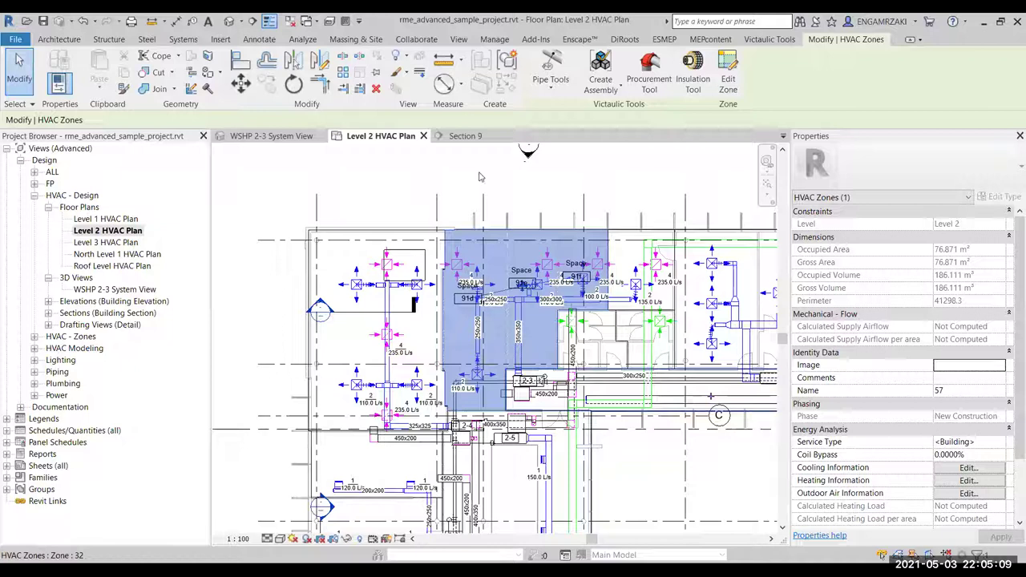
click(291, 179)
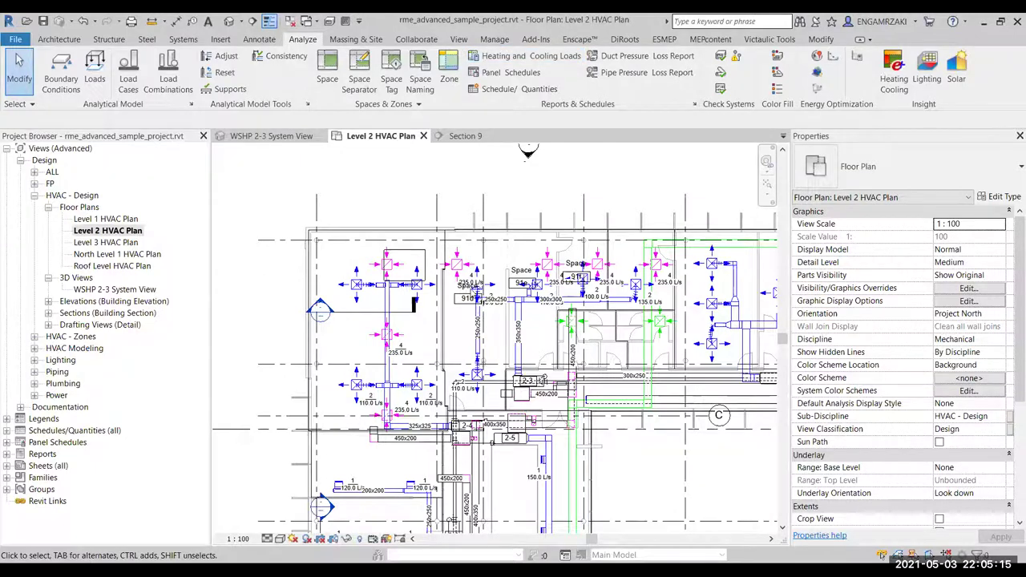
scroll(473, 292, up, 1)
scroll(474, 292, up, 1)
scroll(475, 292, up, 1)
scroll(475, 293, down, 1)
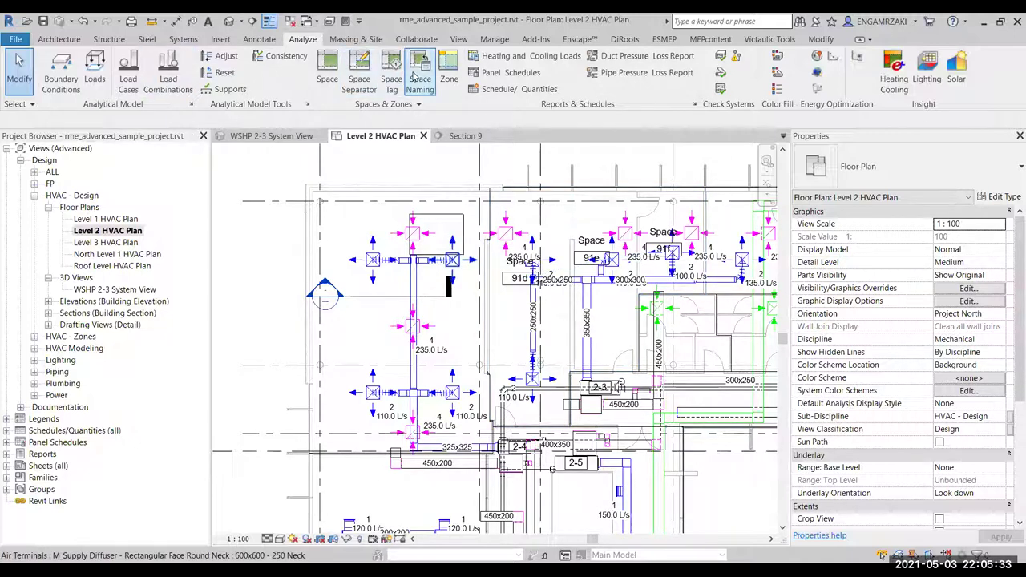
Copy room names and numbers onto the Level 2 spaces with Space Naming.
click(419, 80)
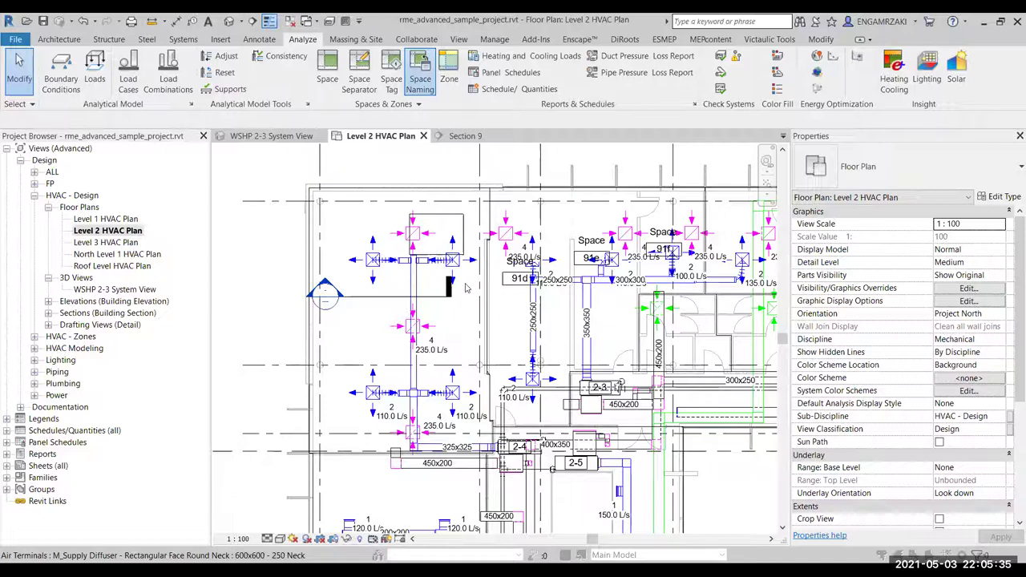
drag(500, 123, 451, 158)
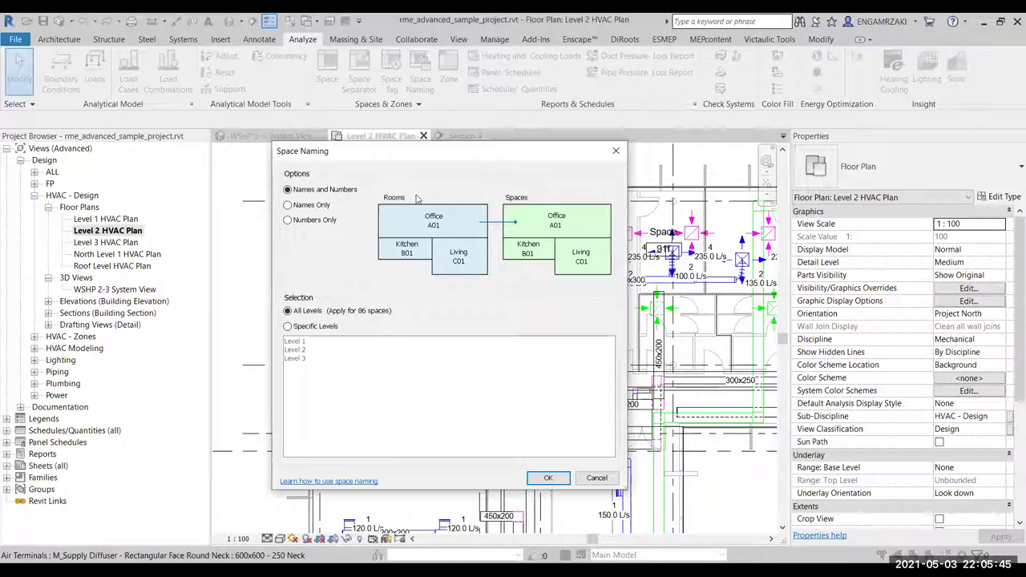
click(320, 326)
click(344, 350)
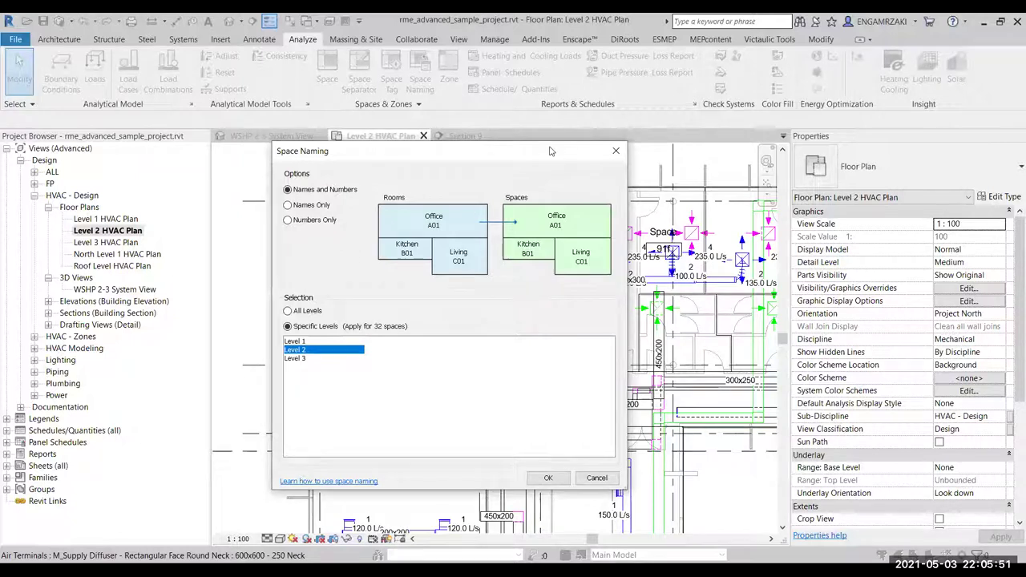
drag(421, 152, 271, 148)
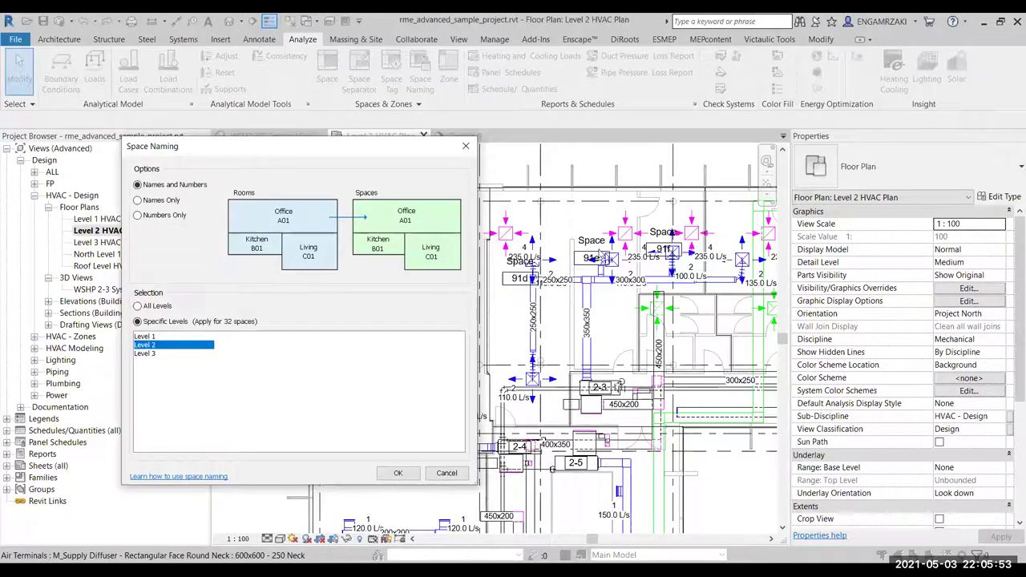
click(393, 474)
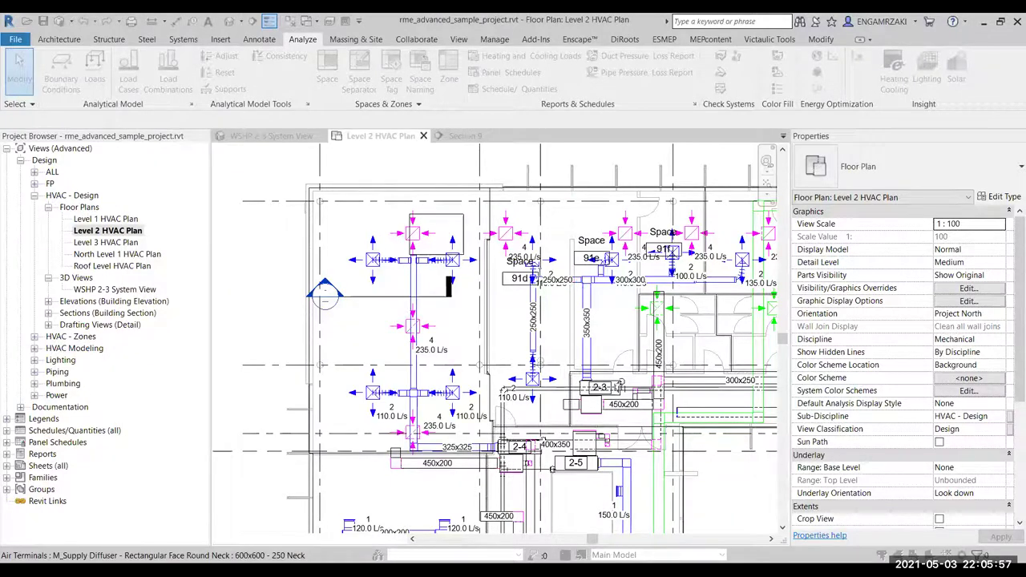
key(Return)
Zoom and pan to check renamed space tags such as Copy 56 and Archive 58.
scroll(527, 281, up, 3)
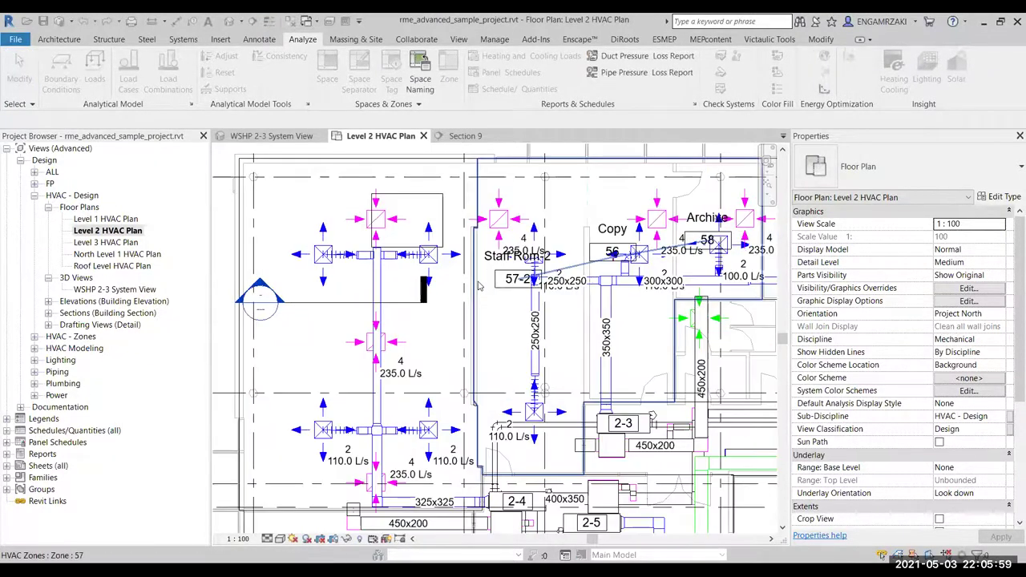
scroll(527, 281, up, 2)
middle_drag(601, 340, 601, 340)
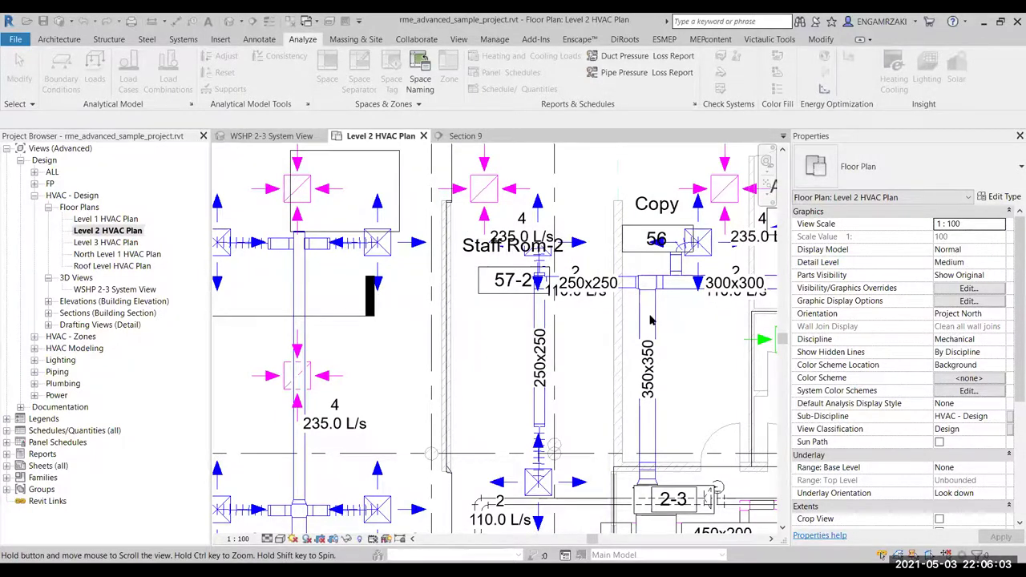
scroll(651, 319, down, 1)
scroll(521, 329, down, 1)
scroll(456, 338, down, 1)
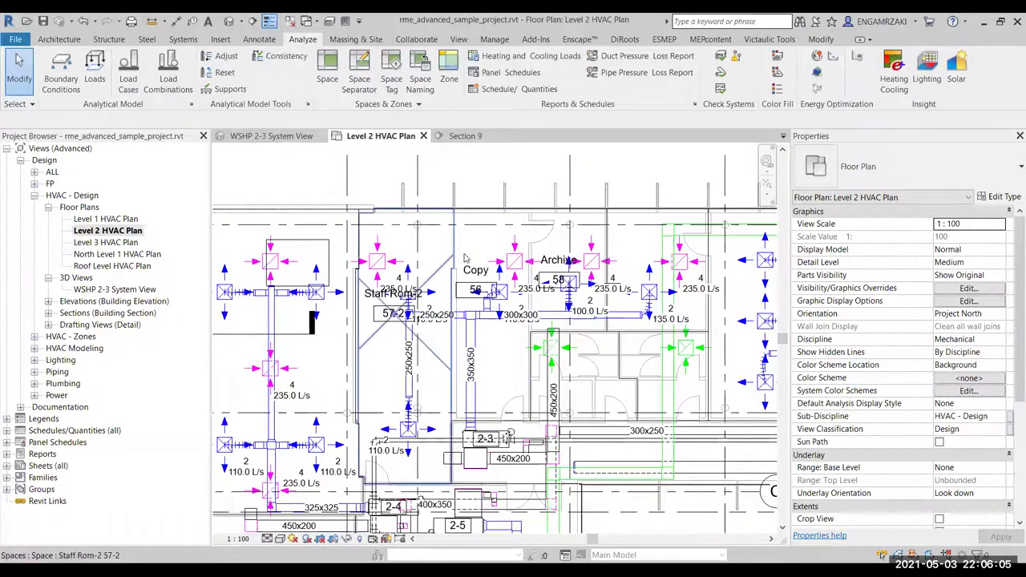
Start a Heating and Cooling Loads analysis with Building Type School or University.
click(484, 56)
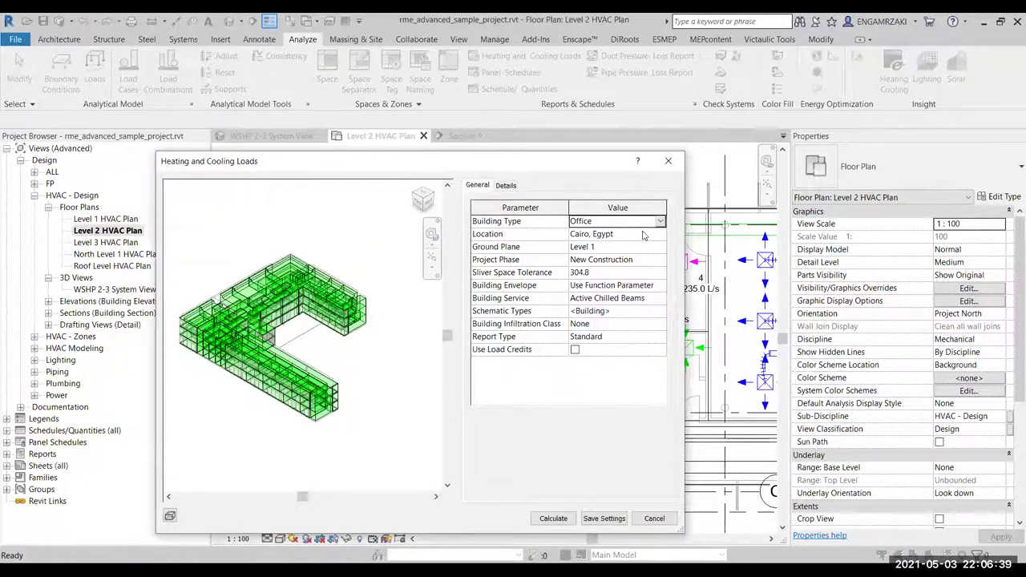
click(660, 223)
click(660, 222)
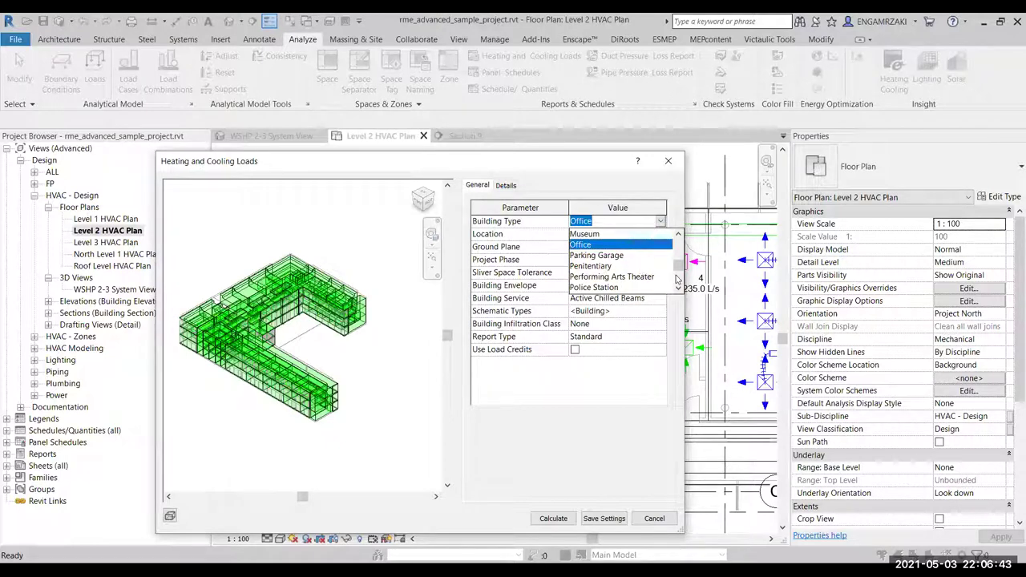
drag(678, 256, 678, 262)
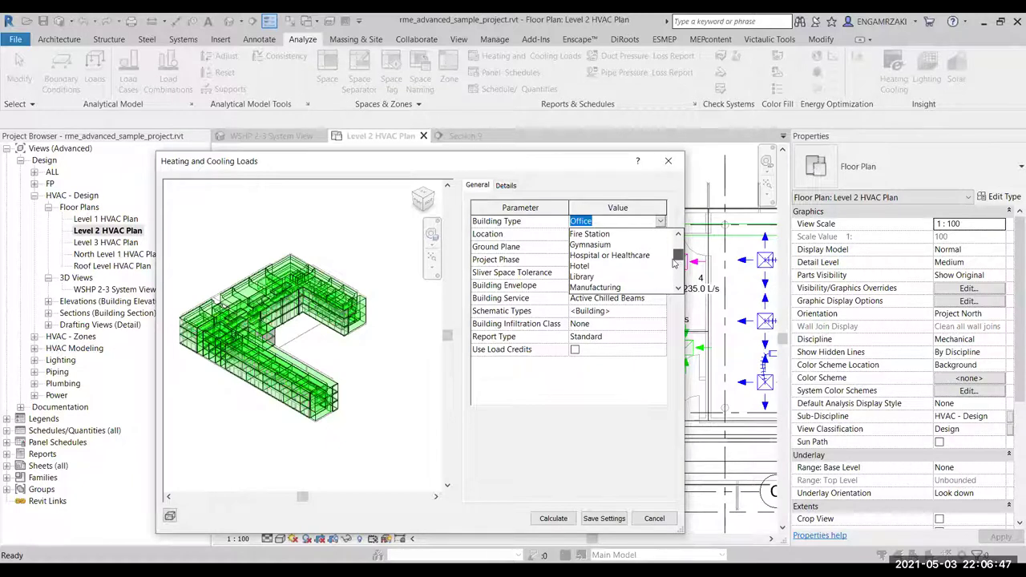
key(e)
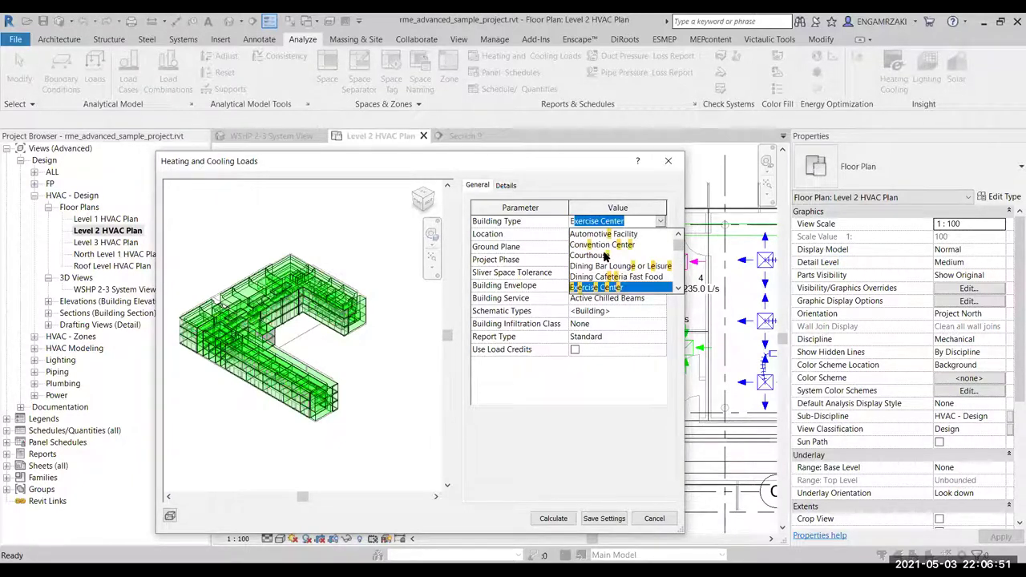
key(s)
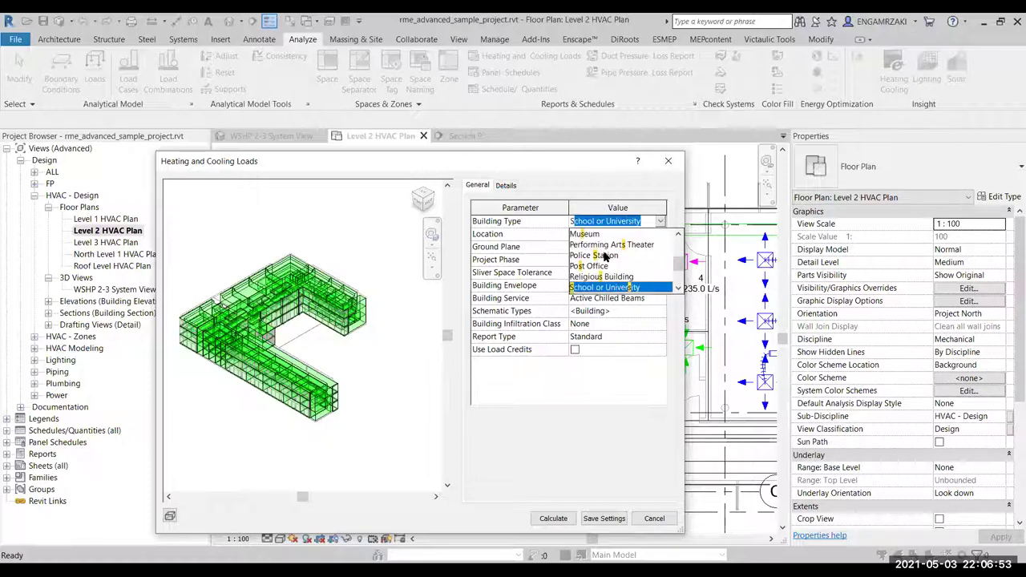
click(545, 256)
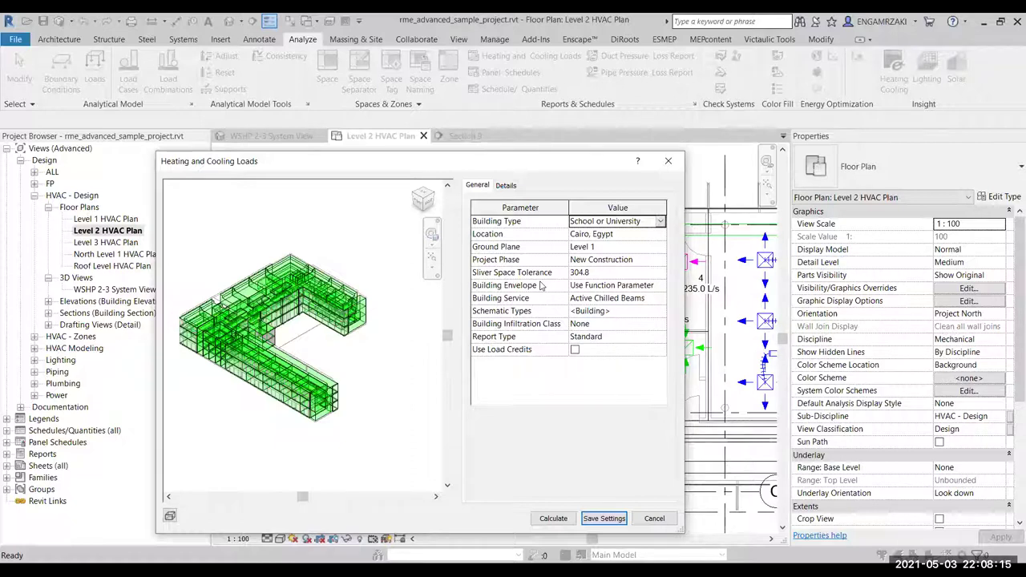
Keep Building Envelope as Use Function Parameter and enlarge the loads settings window.
click(659, 286)
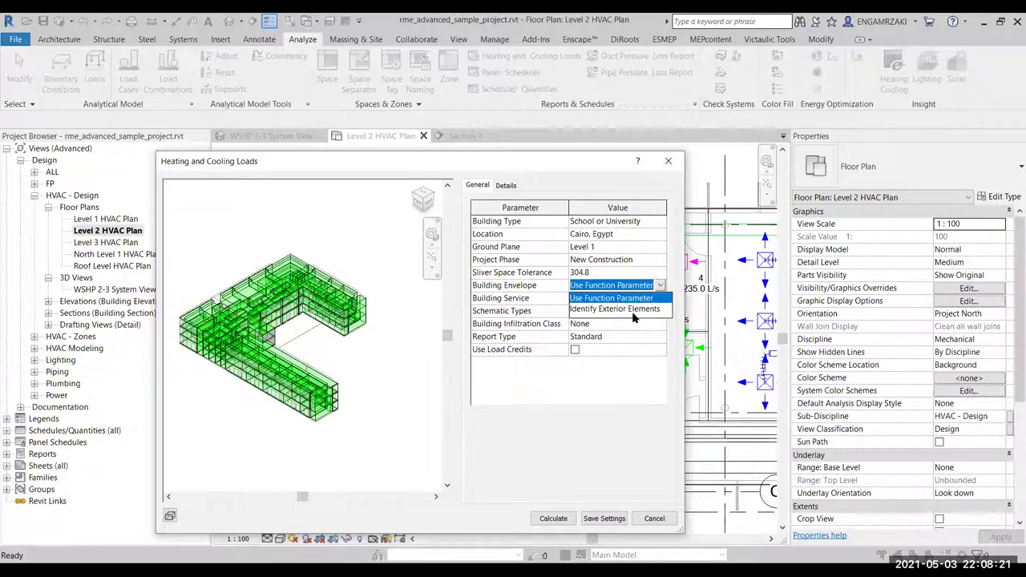
click(682, 265)
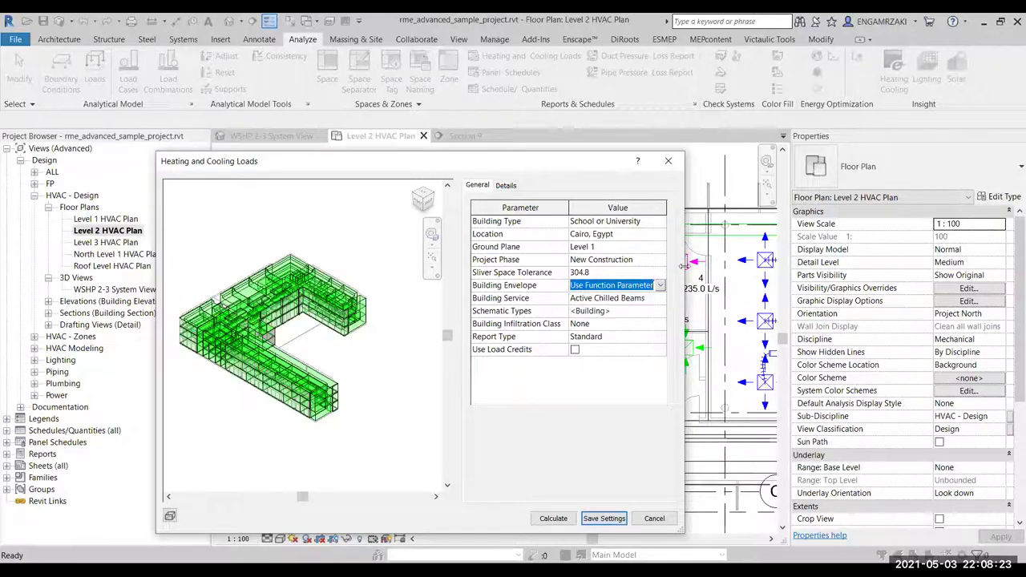
drag(683, 266, 721, 265)
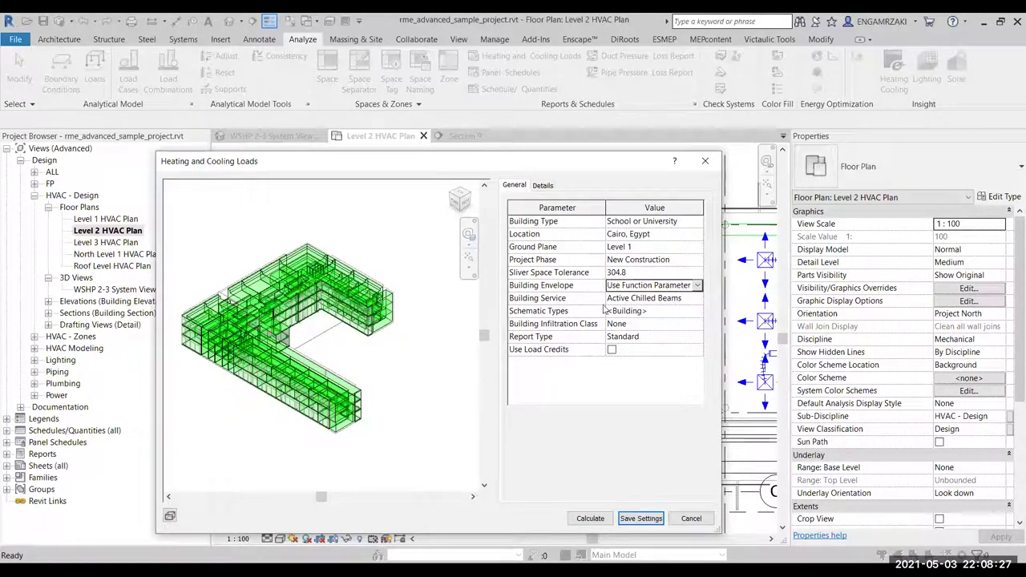
Browse the Building Service list and pick VAV - Terminal Reheat.
click(697, 300)
click(697, 298)
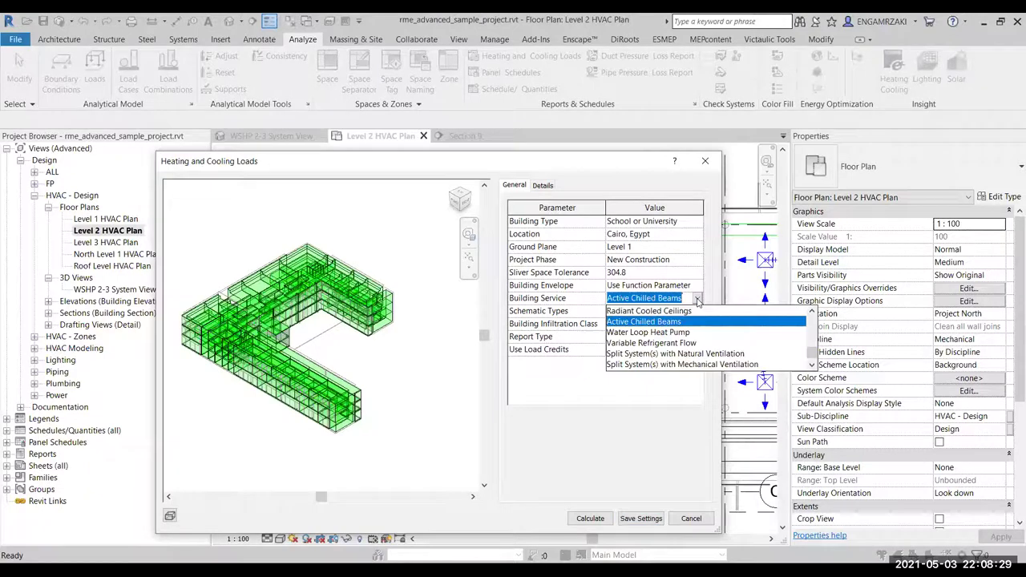
mouse_move(810, 361)
mouse_down()
mouse_move(811, 371)
mouse_move(810, 318)
mouse_up()
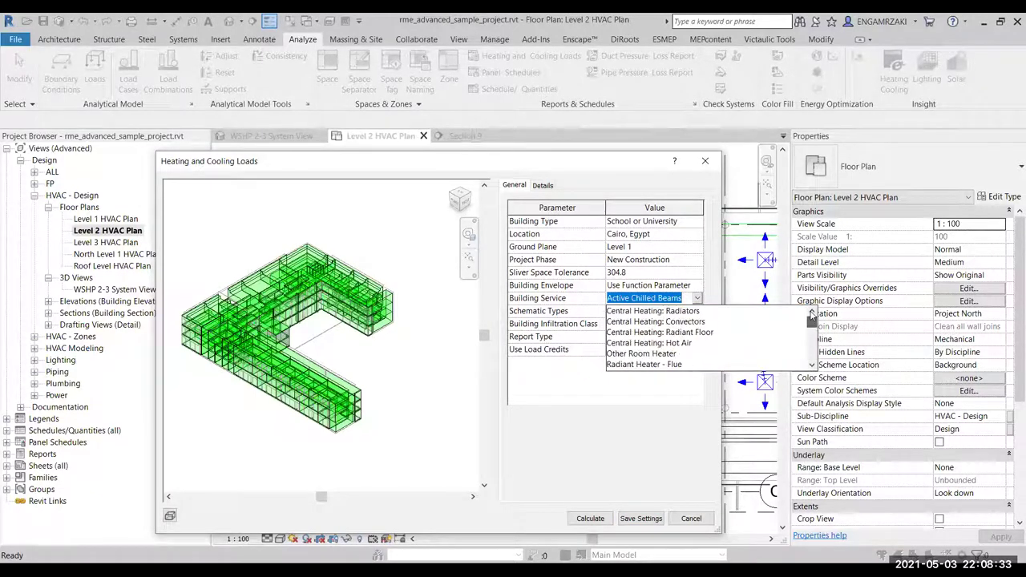
click(812, 367)
click(812, 366)
click(812, 366)
click(812, 367)
click(812, 366)
click(811, 366)
click(812, 367)
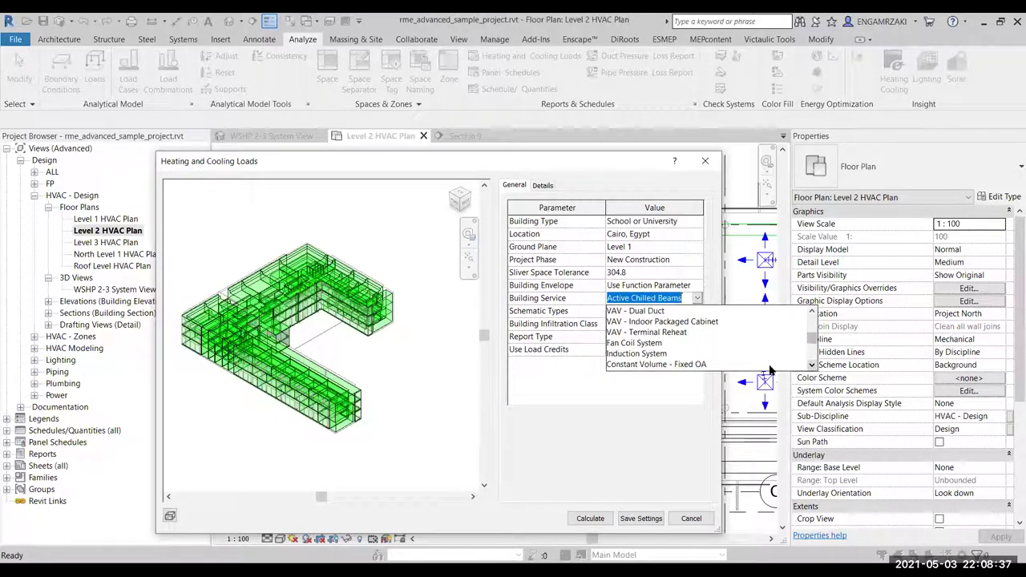
click(638, 334)
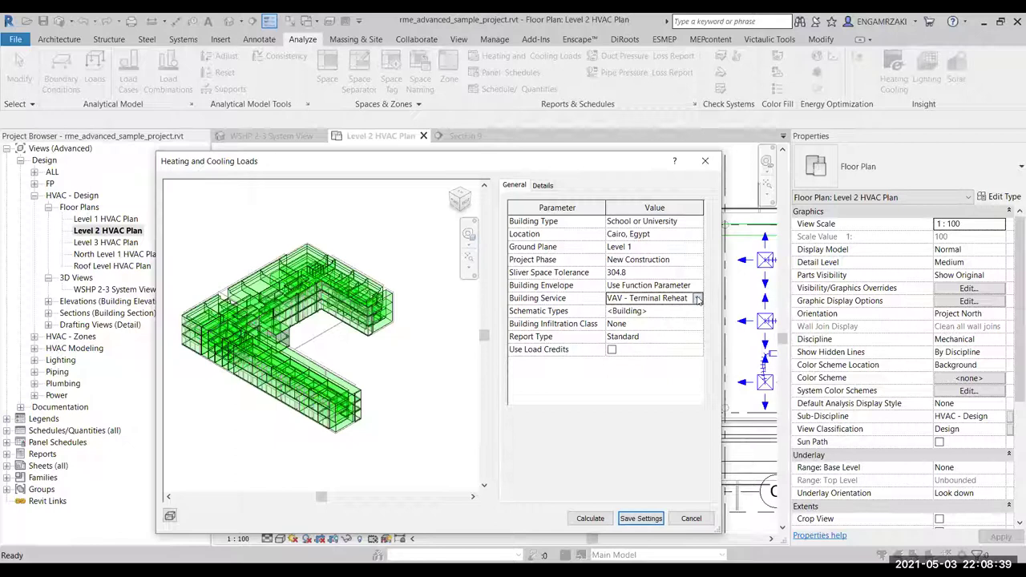
Change Building Service to Fan Coil System and open the Schematic Types constructions.
click(697, 298)
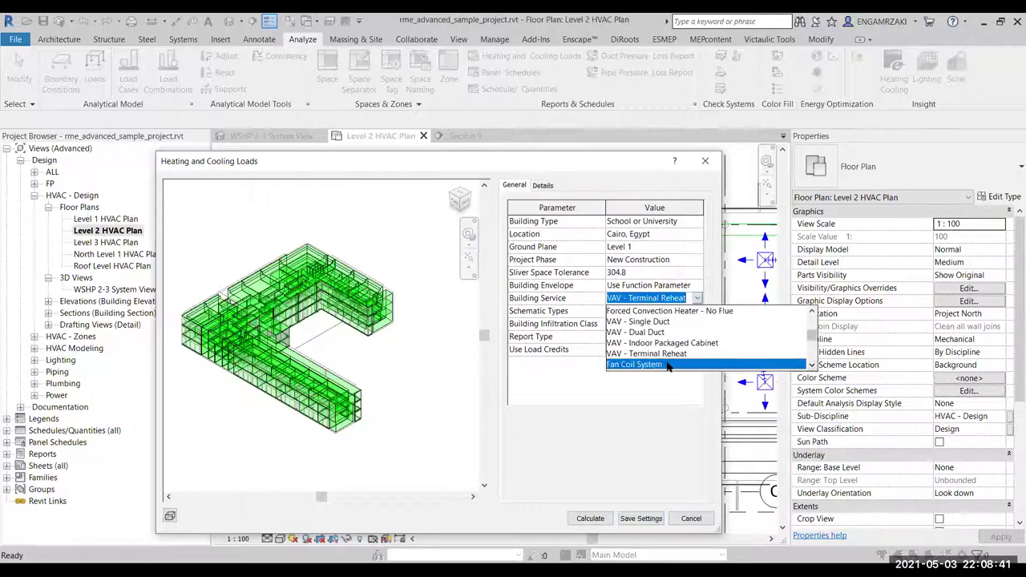
click(667, 364)
click(696, 315)
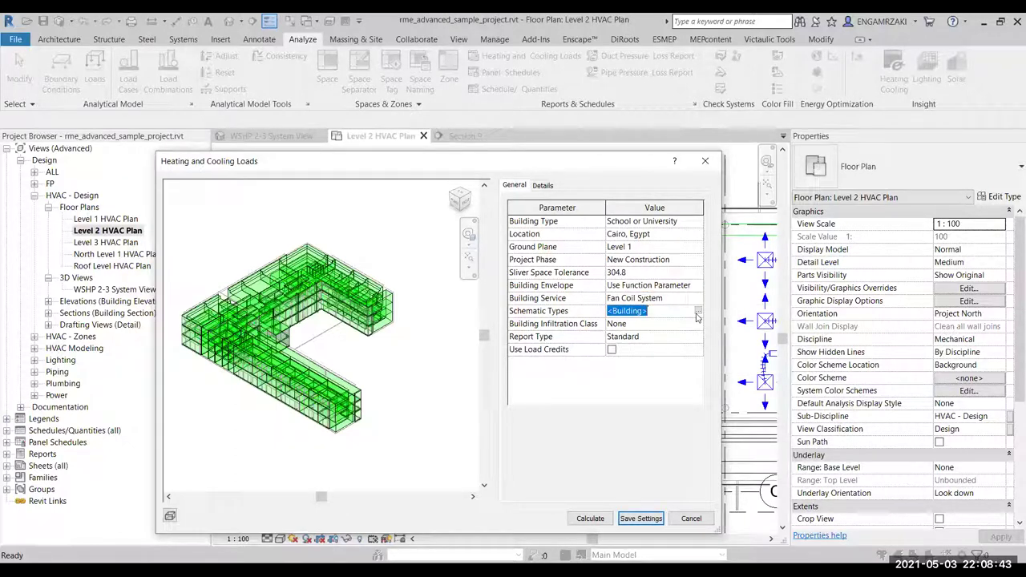
click(697, 312)
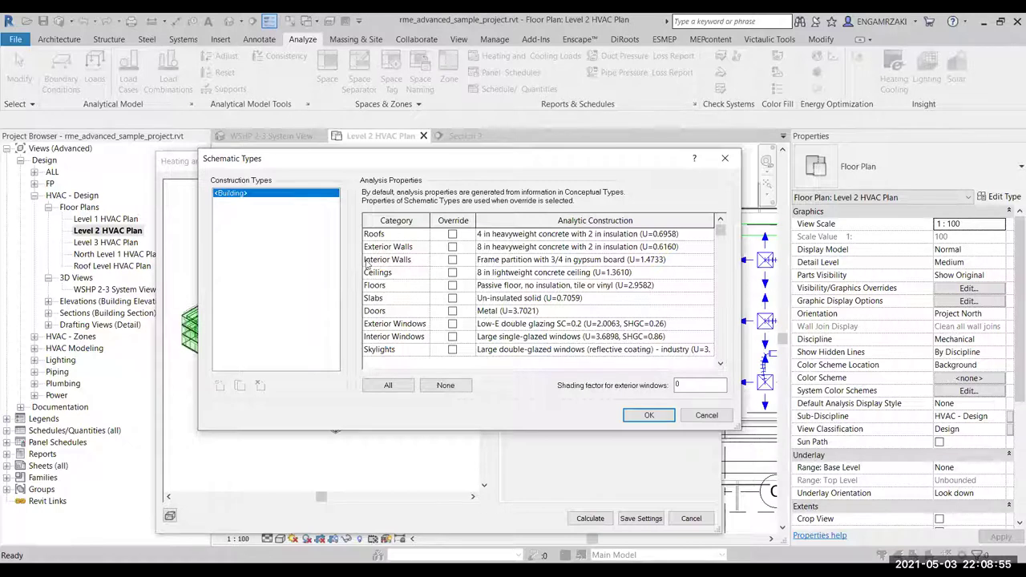
Override Roofs with 4 in heavyweight concrete, 2 in insulation (U=0.6958), leaving walls unchanged.
click(707, 236)
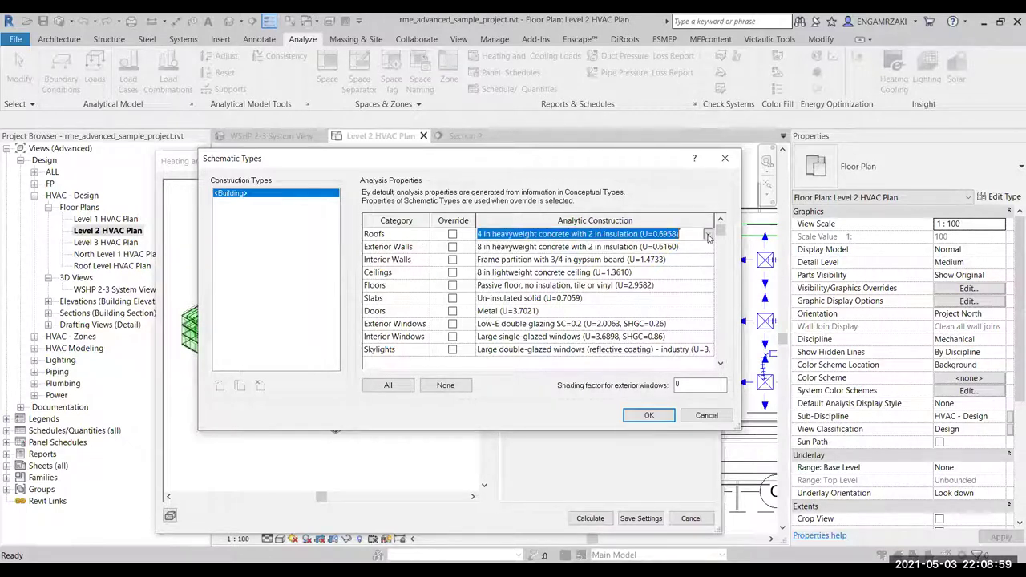
click(707, 236)
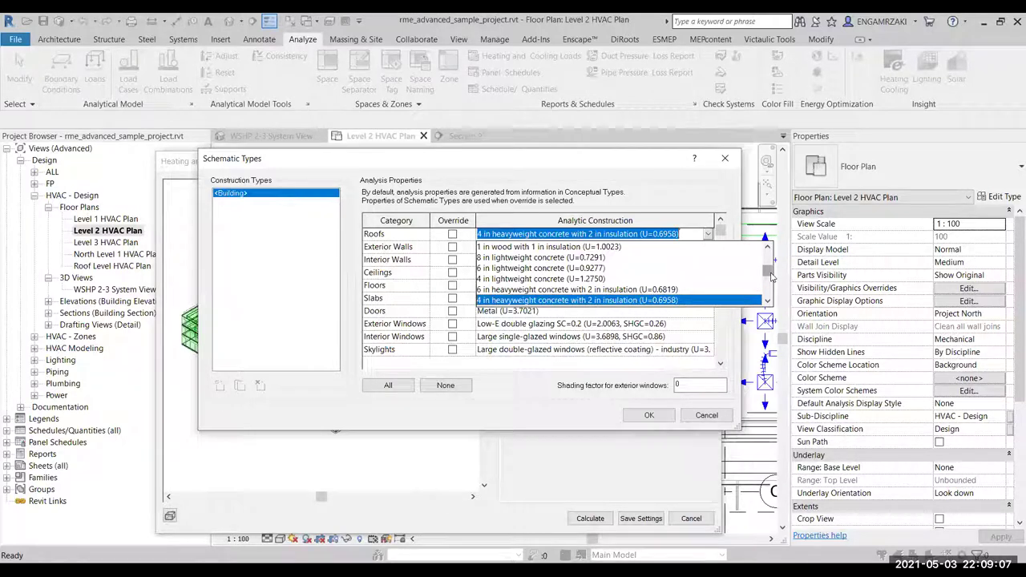
click(452, 236)
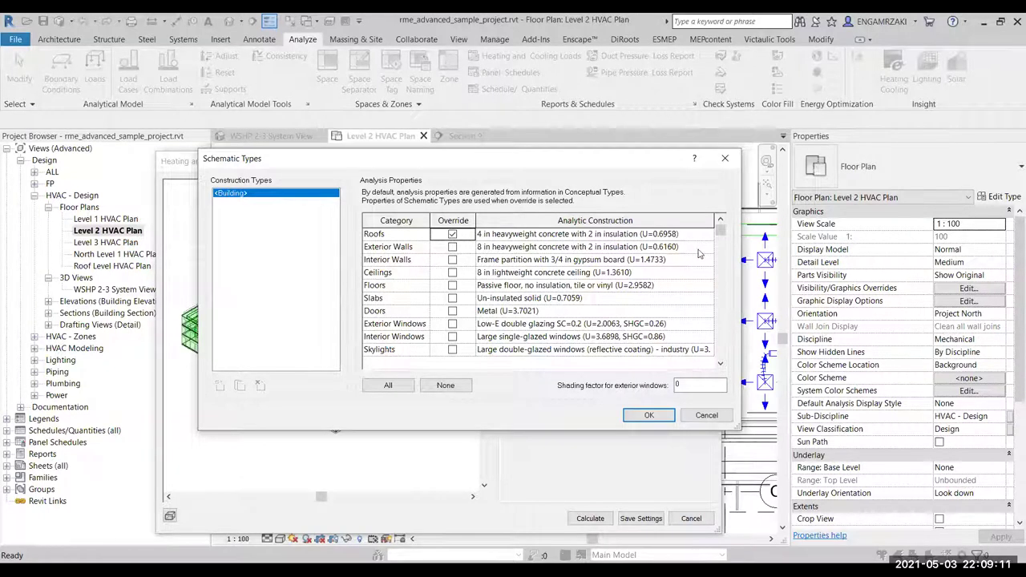
click(703, 250)
click(709, 250)
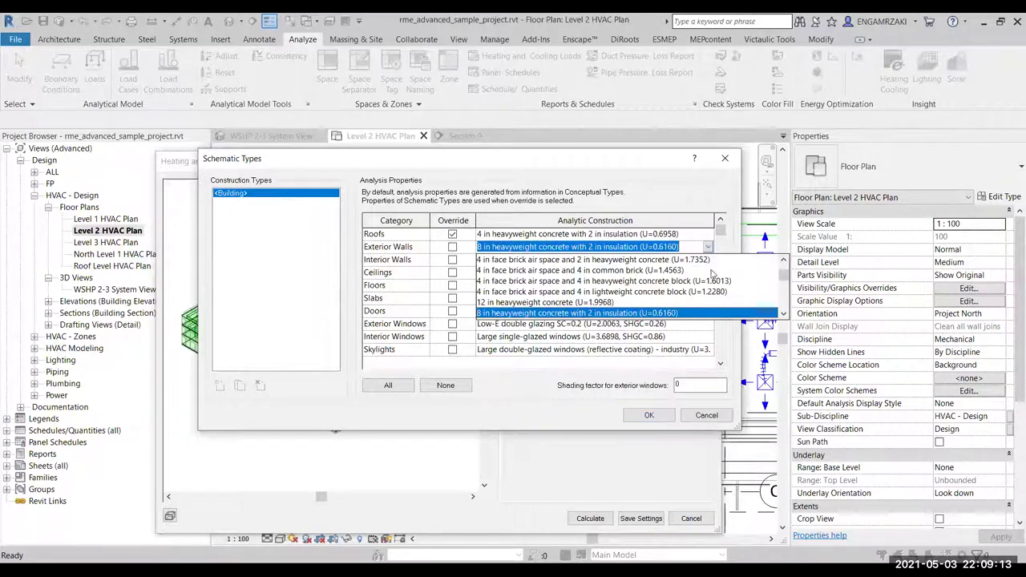
click(709, 260)
click(708, 260)
click(616, 241)
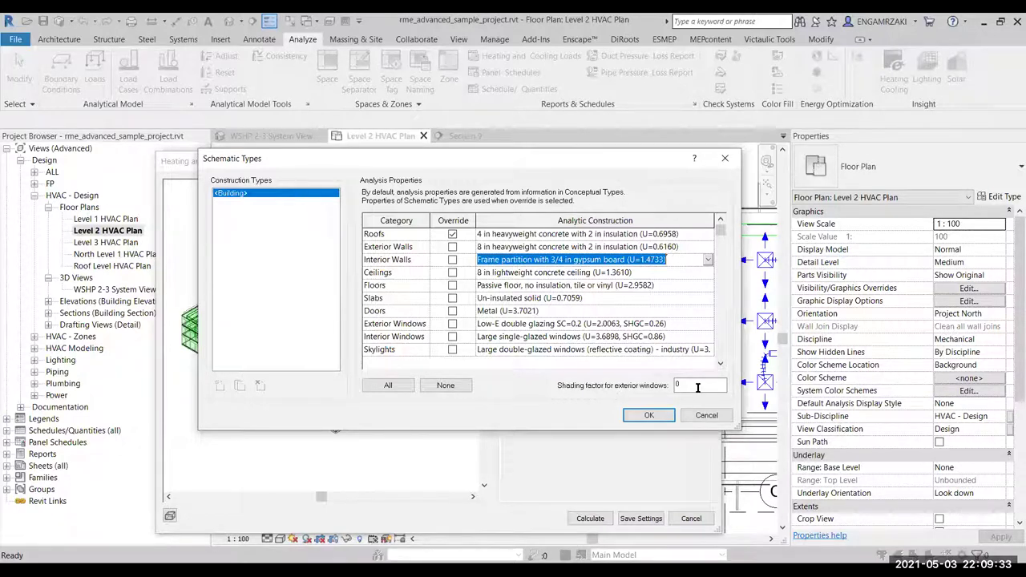
click(646, 424)
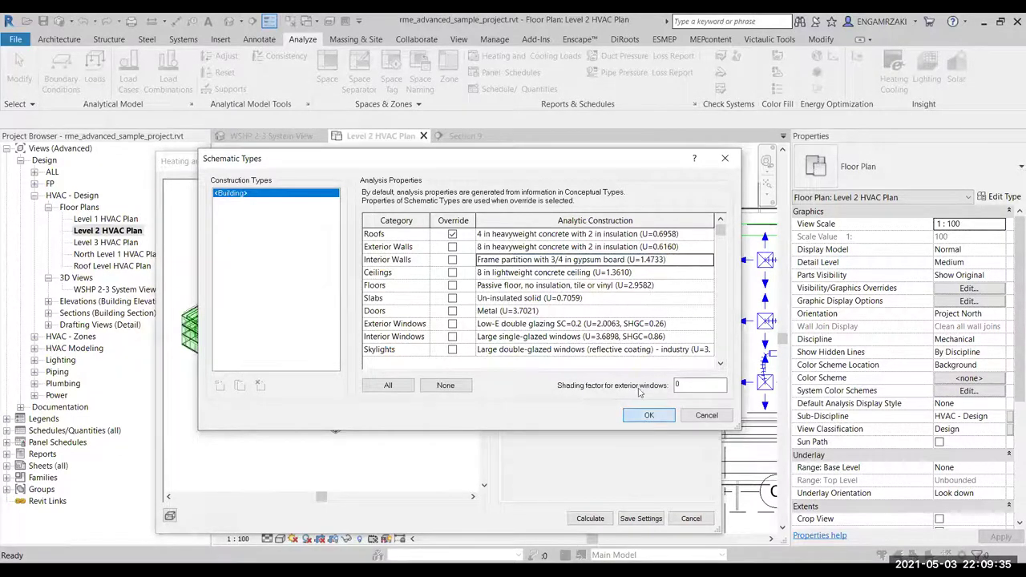
Keep infiltration class None, set Report Type to Detailed, and enable Use Load Credits.
click(655, 324)
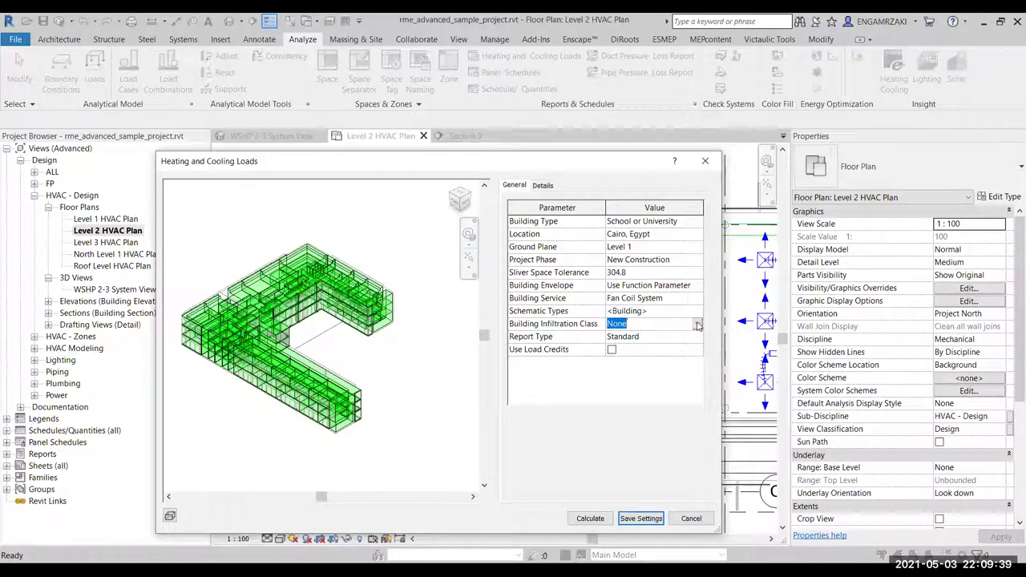
click(696, 324)
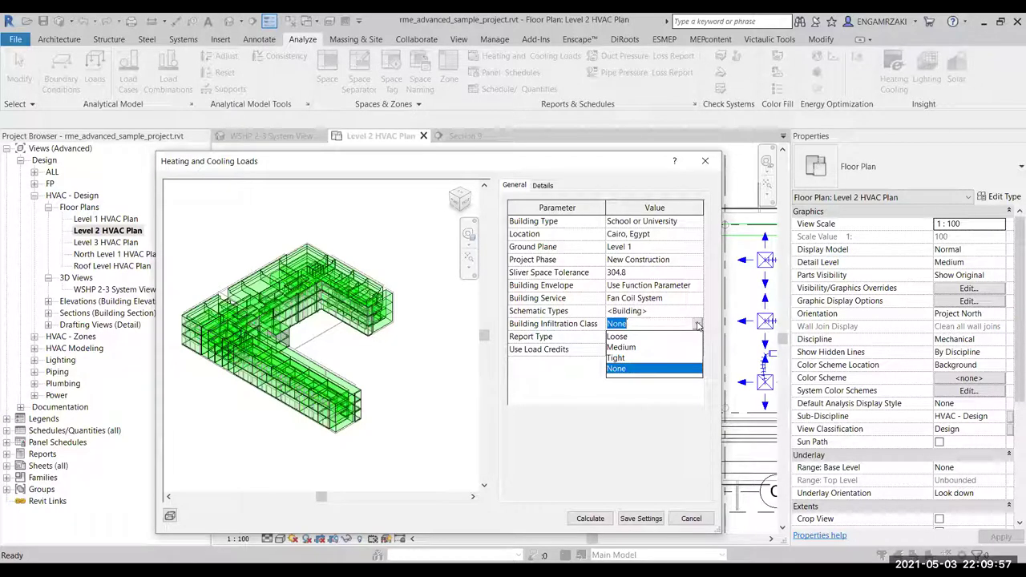
click(697, 325)
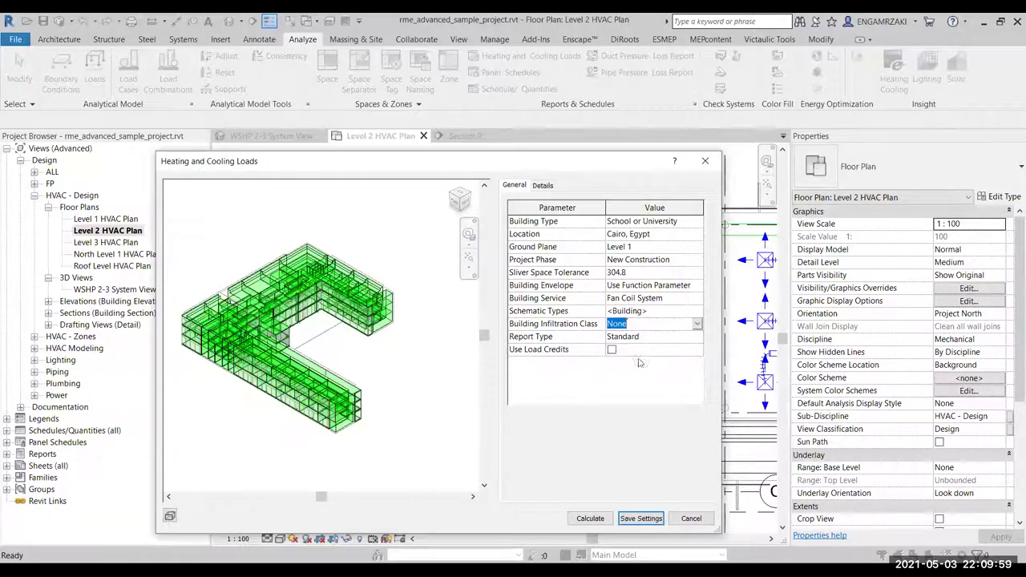
click(698, 338)
click(697, 336)
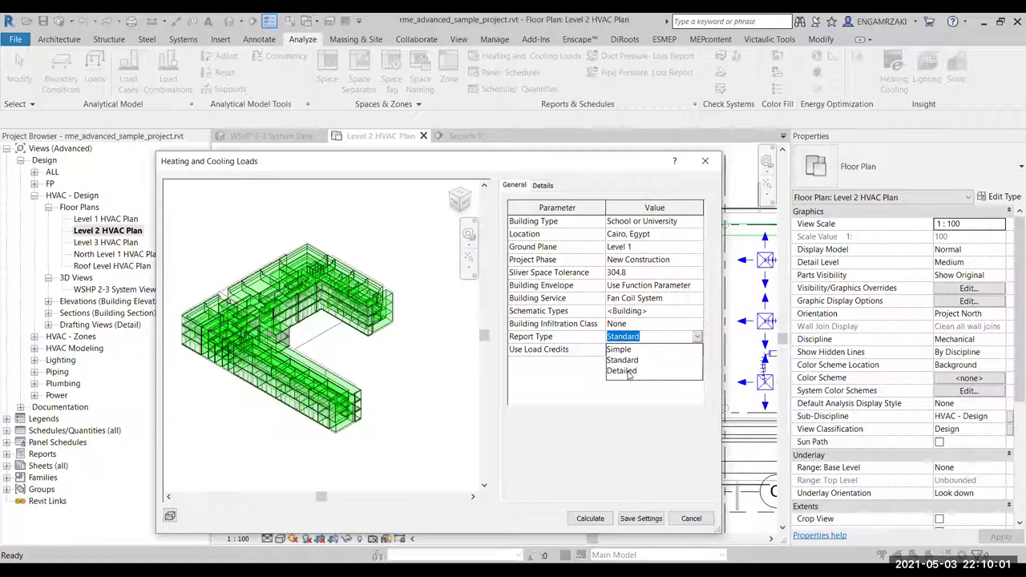
click(619, 371)
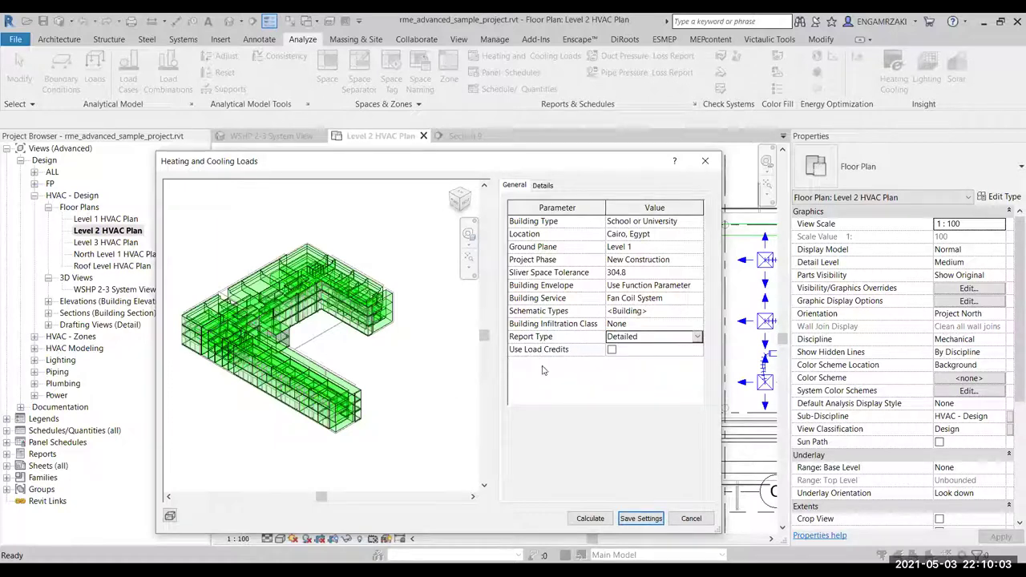
click(611, 353)
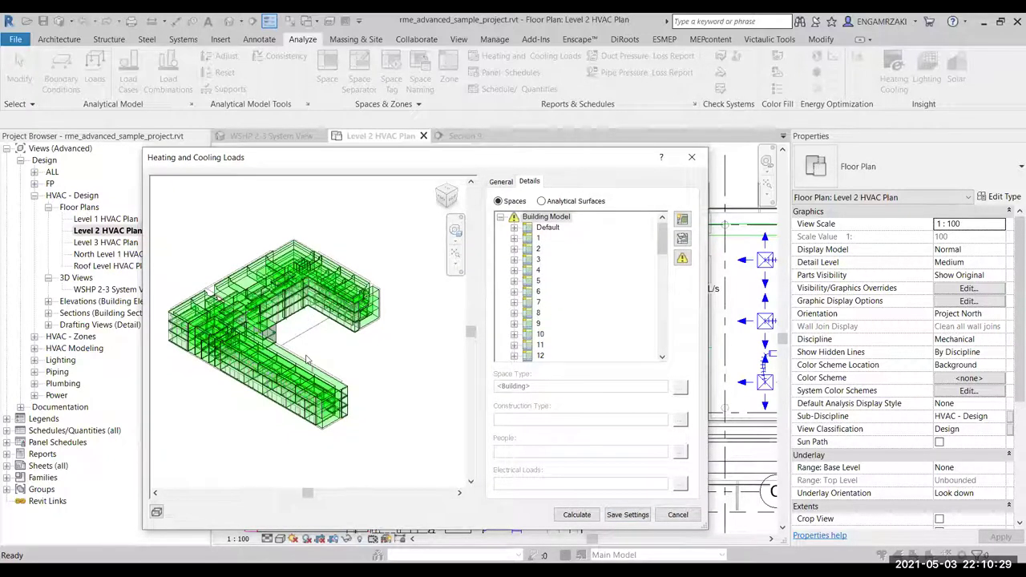
Review the 21 Archive space's Stacks - Library space type, then close the loads dialog.
click(514, 238)
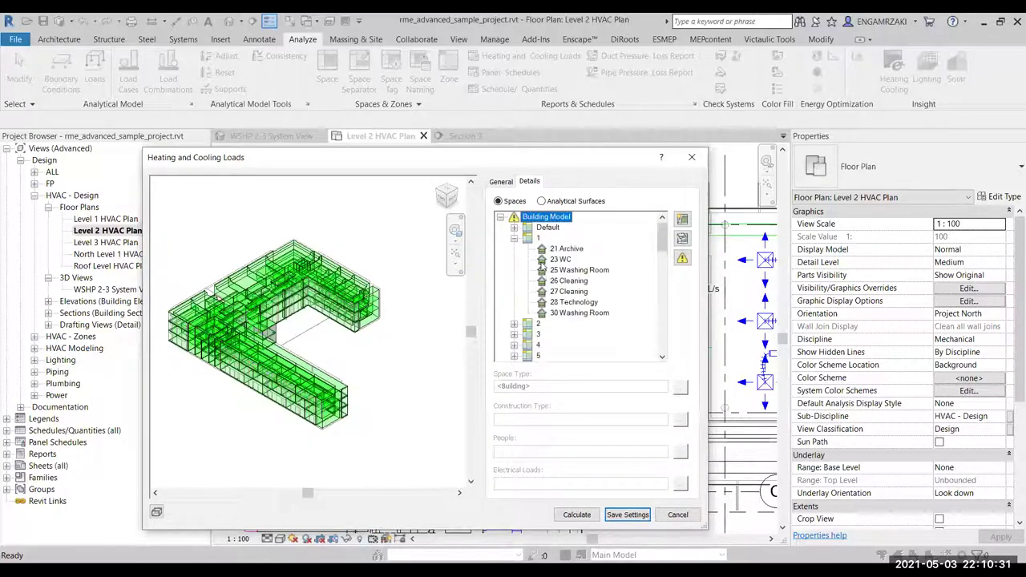
click(564, 248)
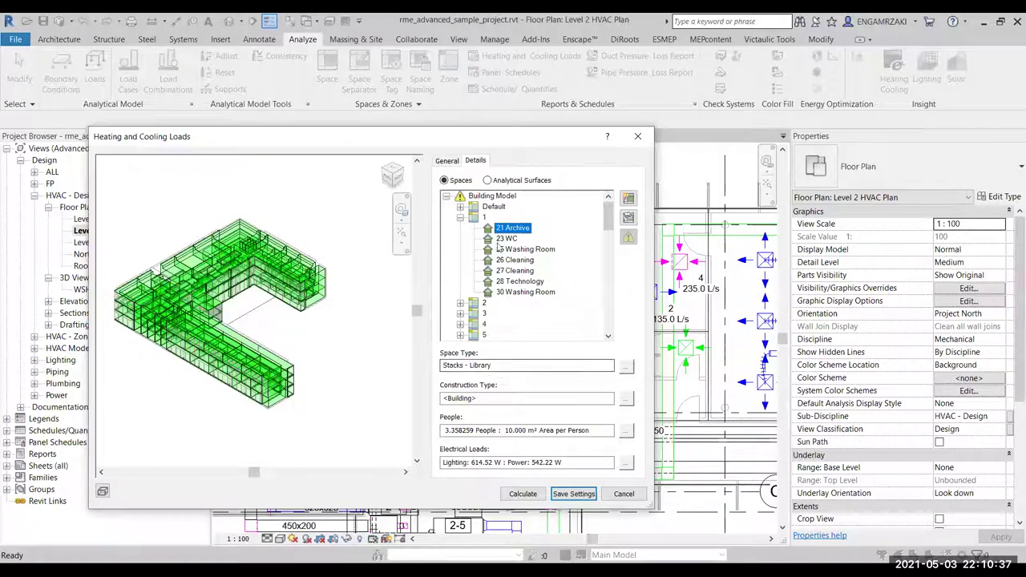
click(626, 367)
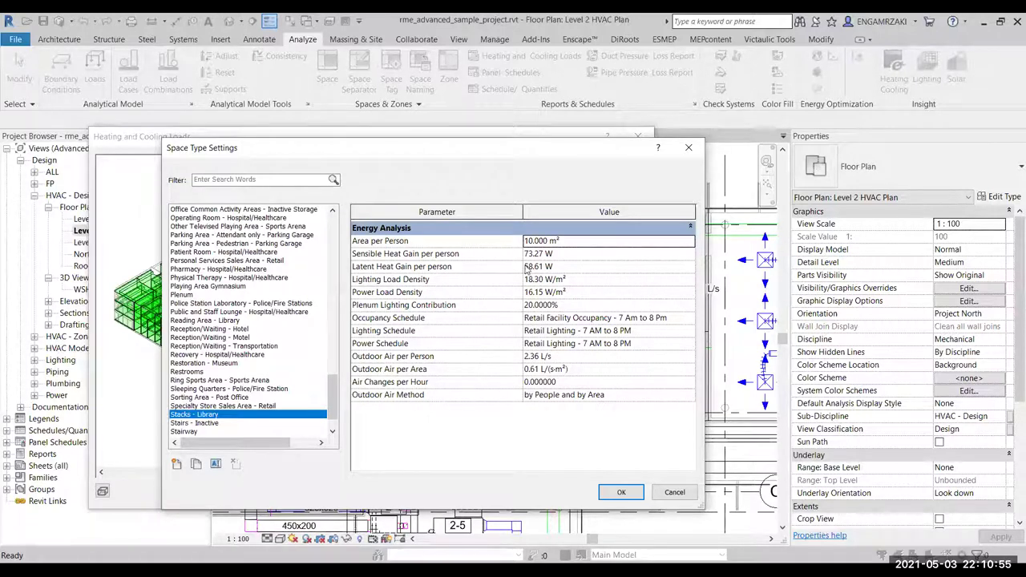
key(Return)
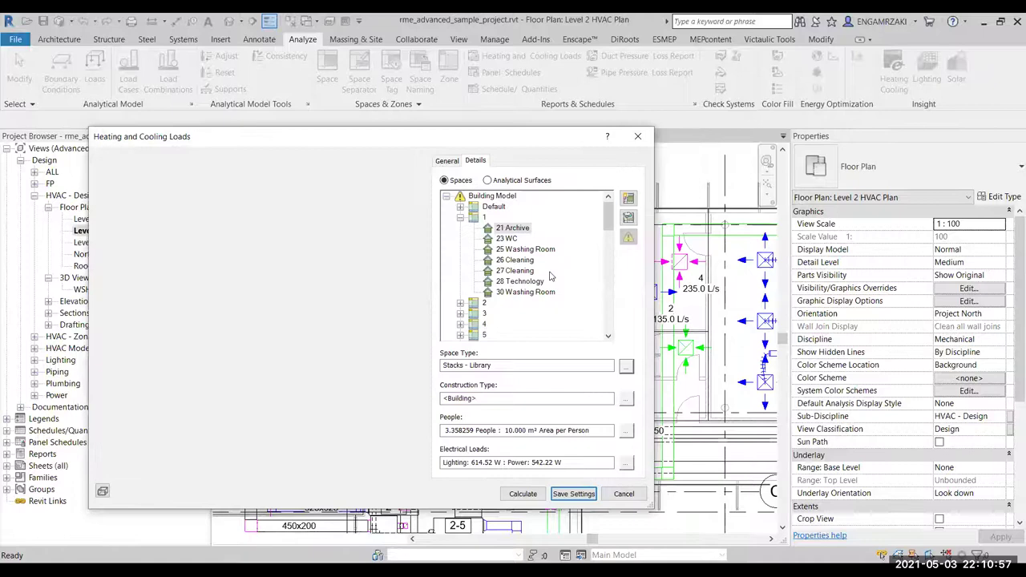
key(Escape)
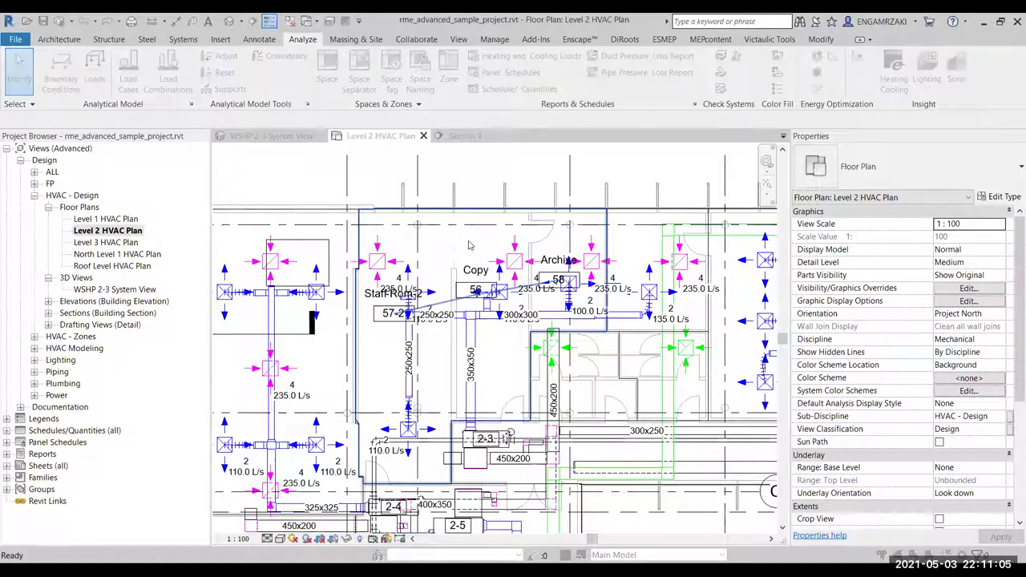
Review the Colebrook Equation pipe pressure-drop and Hydronic Networks settings, closing Mechanical Settings unchanged.
key(m)
key(s)
click(165, 292)
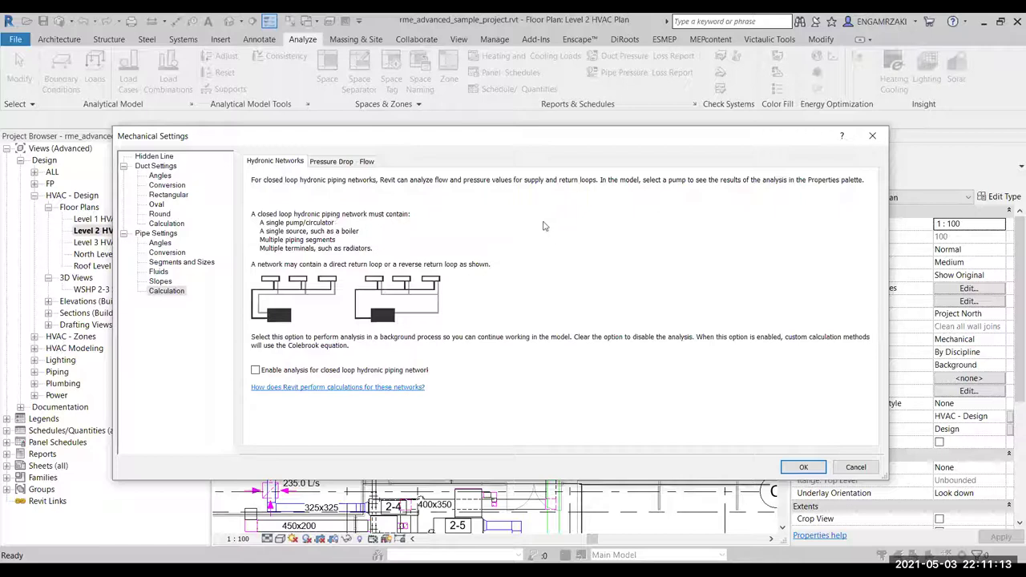
click(334, 163)
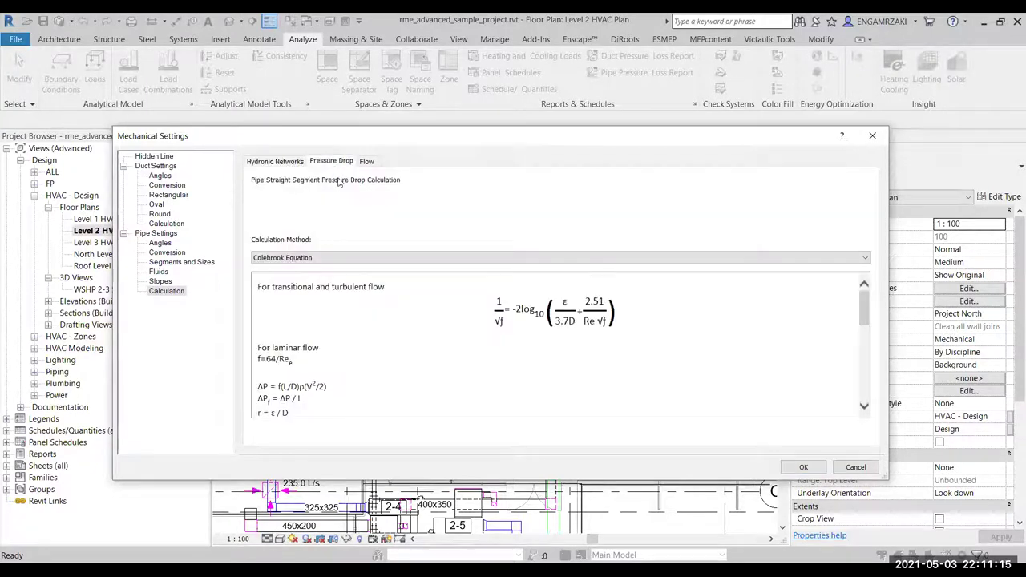
click(358, 258)
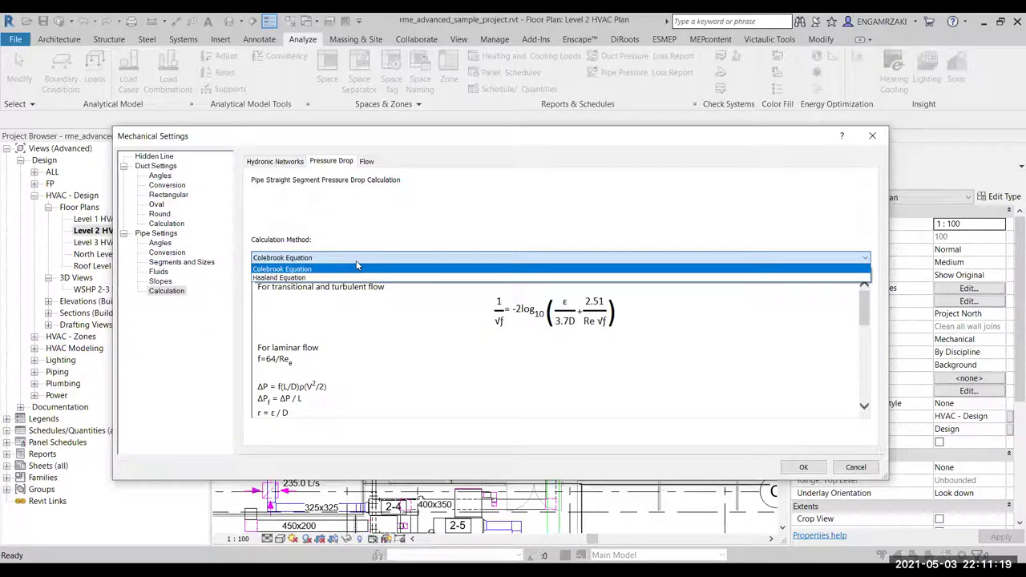
click(388, 217)
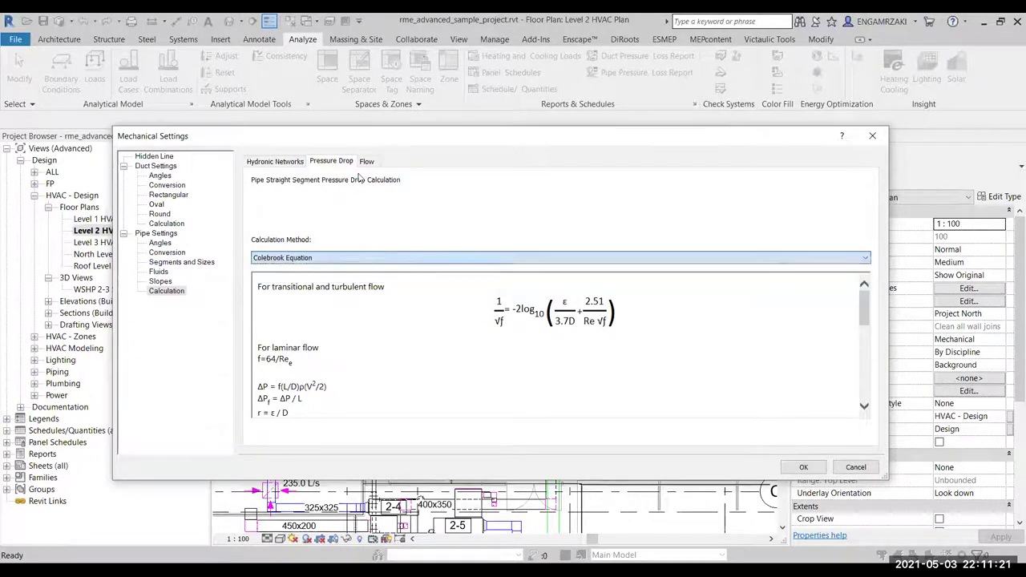
click(366, 162)
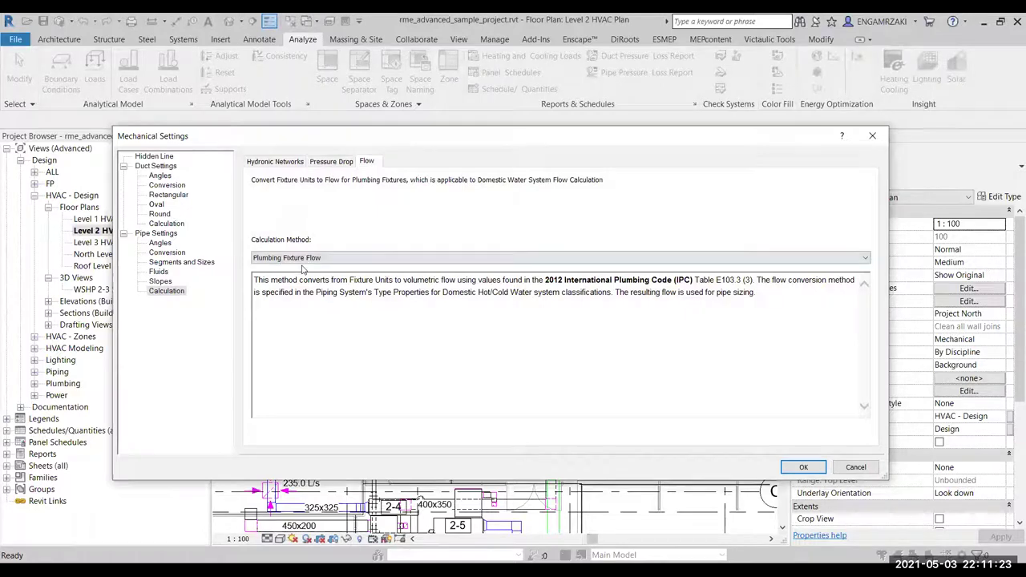
click(331, 162)
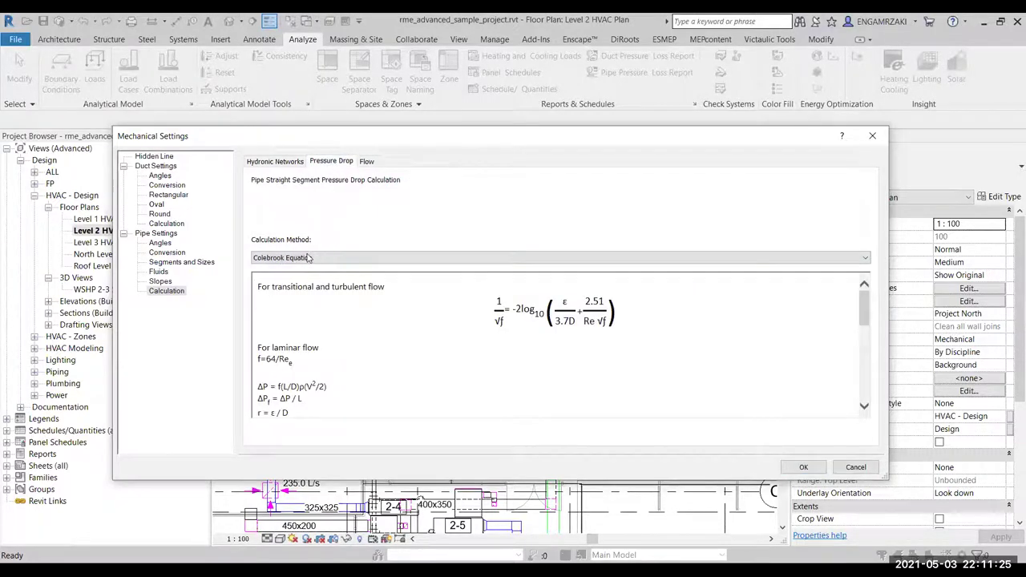
click(275, 161)
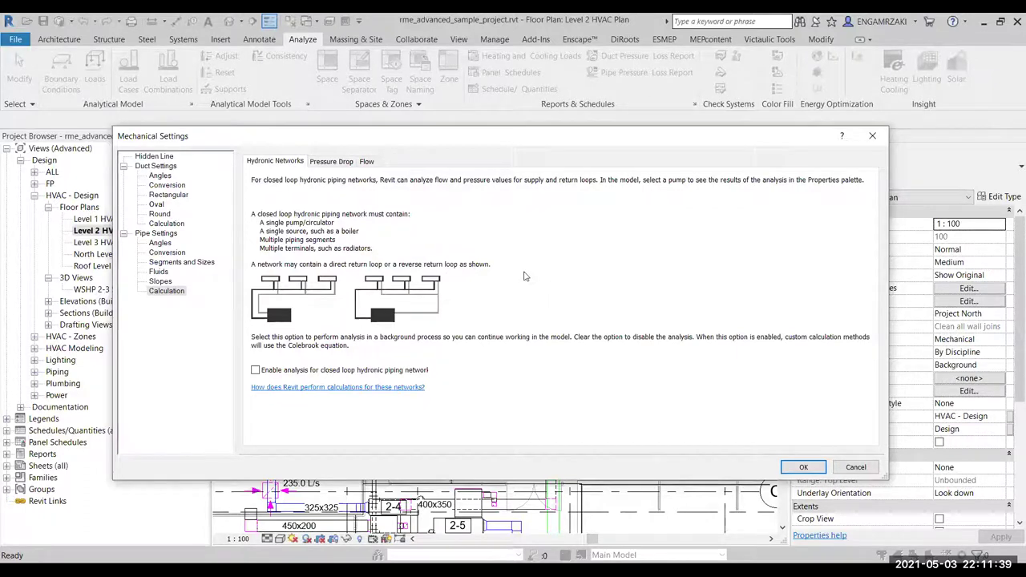
click(342, 162)
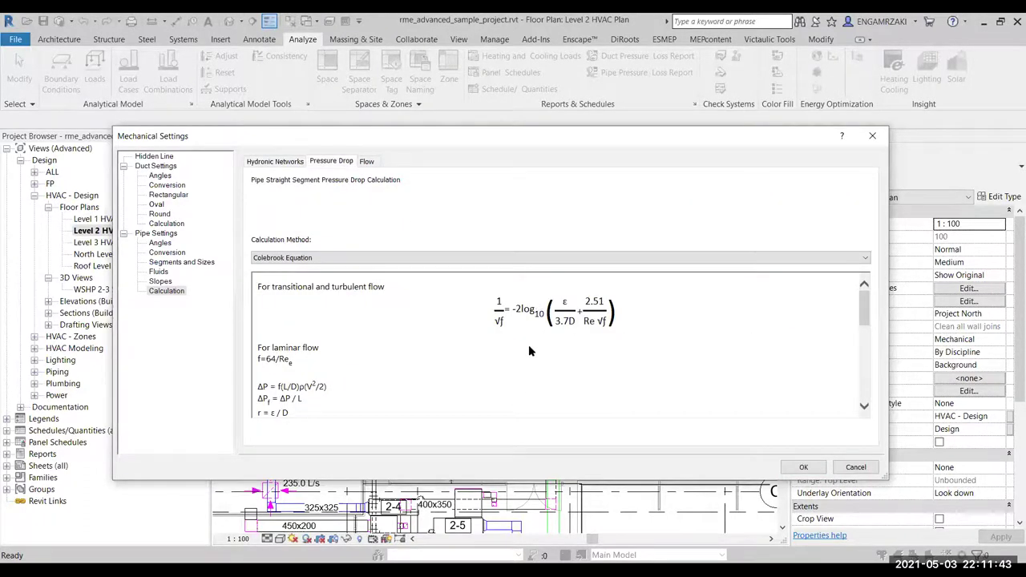
key(Escape)
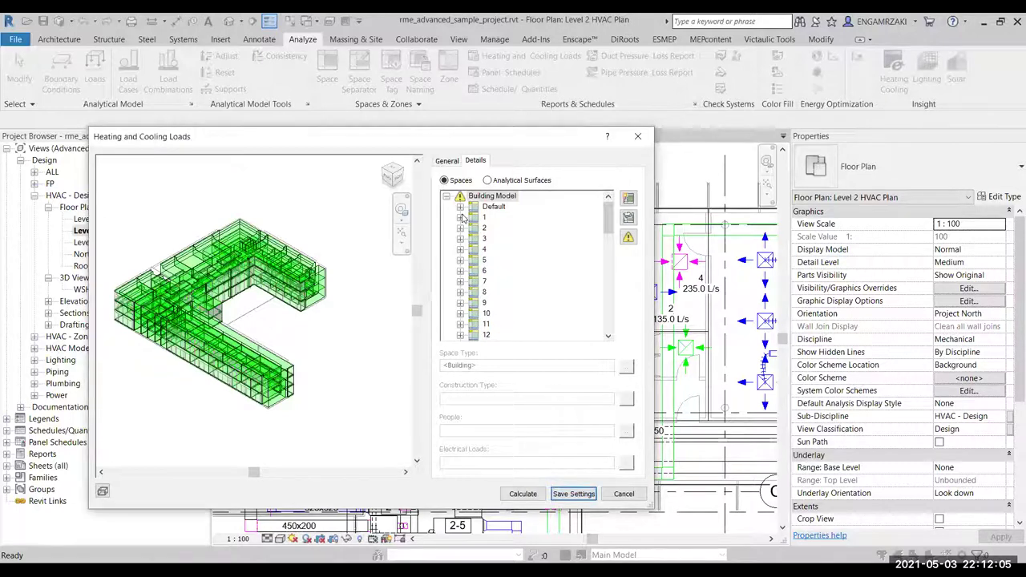
Show the hourly Retail Facility Occupancy - 7 AM to 8 PM schedule for 21 Archive's Stacks - Library type.
click(459, 217)
click(512, 229)
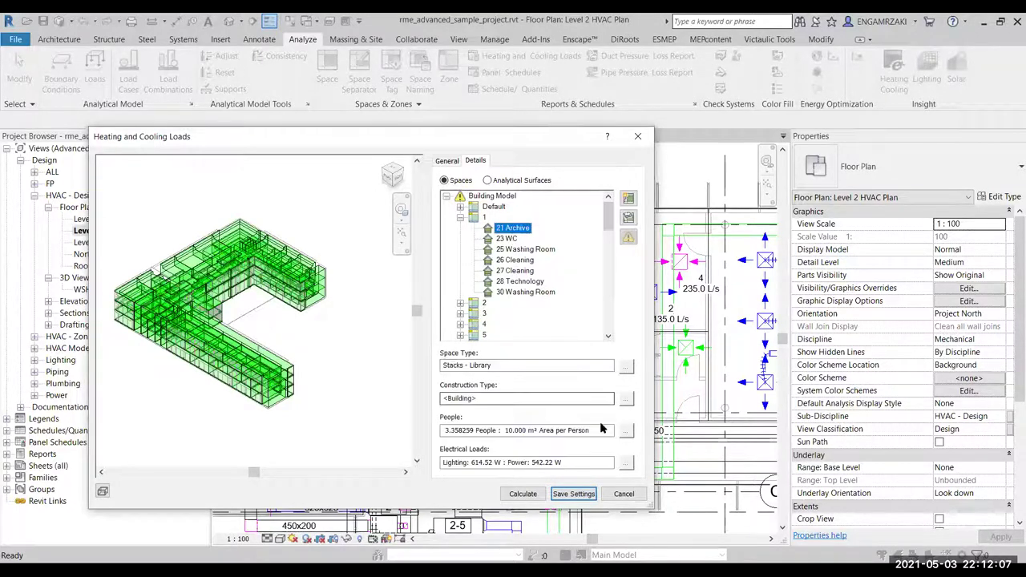
click(626, 367)
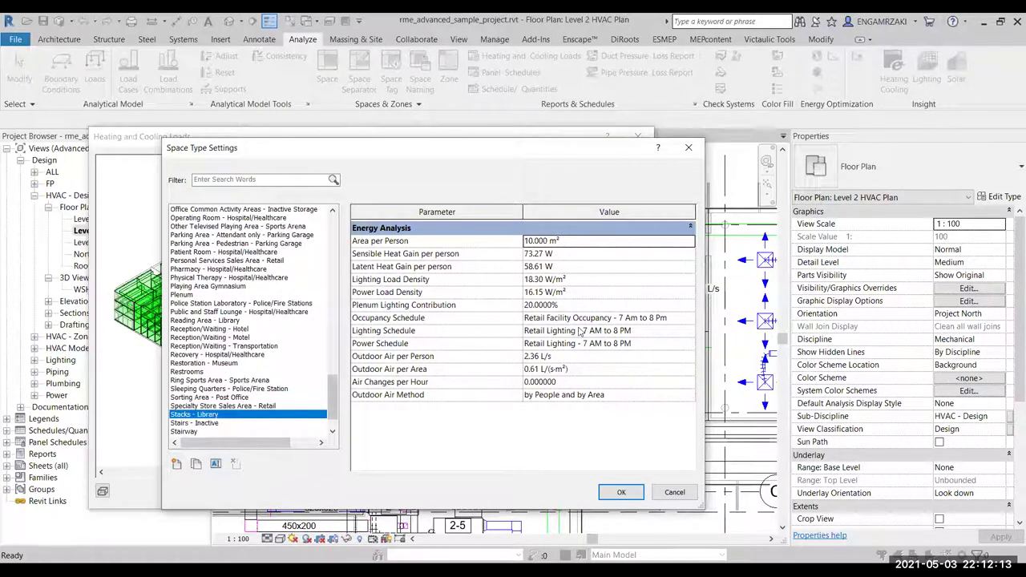
click(687, 319)
click(690, 321)
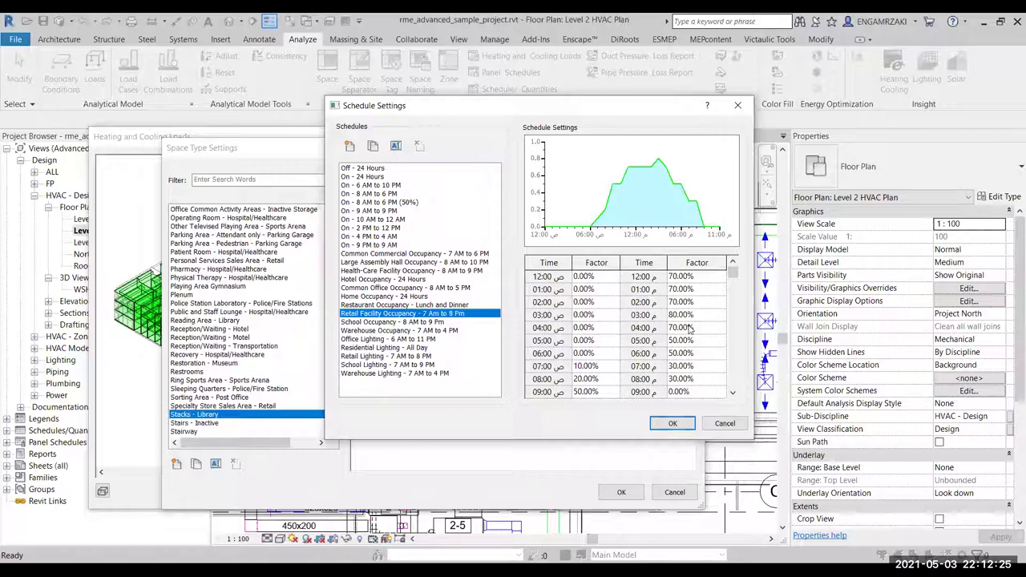
Set the early-morning occupancy factors for 2:00 AM and 6:00–9:00 AM.
click(610, 275)
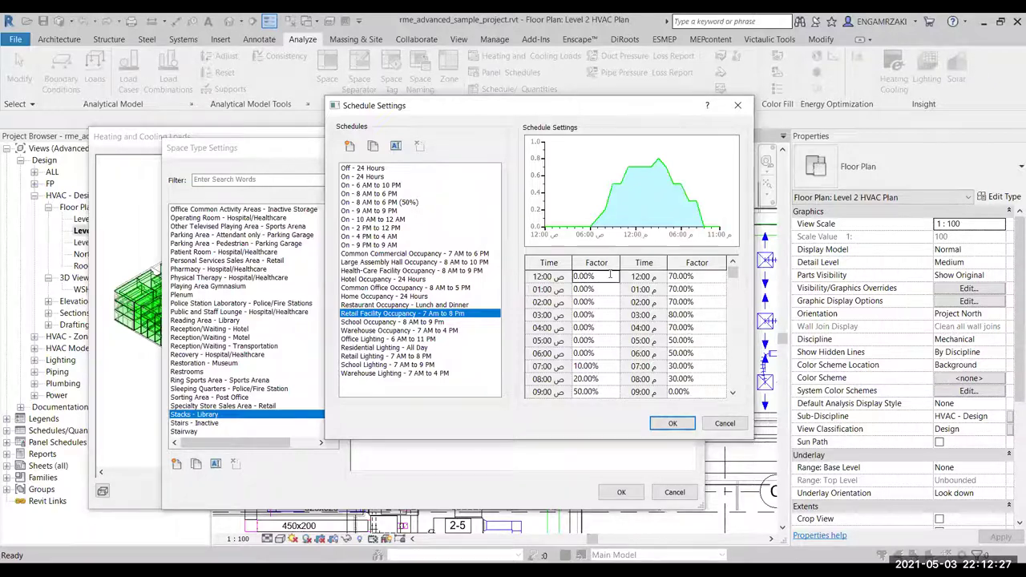
click(603, 289)
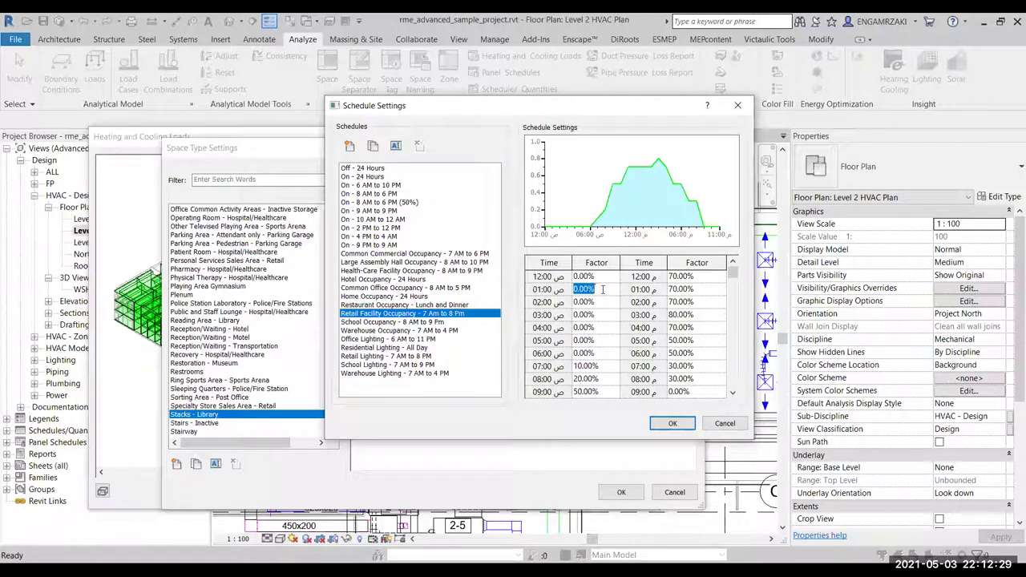
click(607, 305)
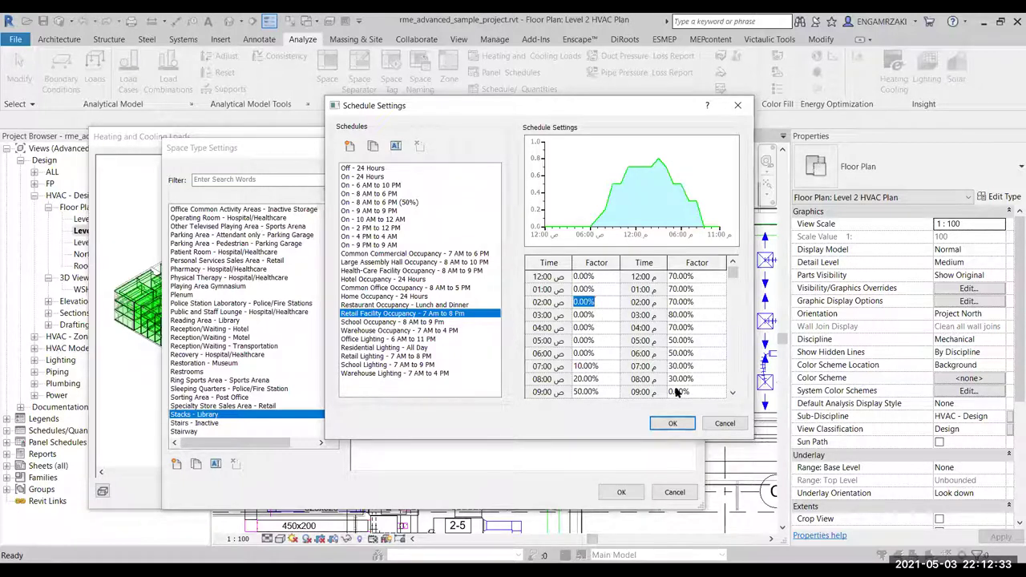
text(10)
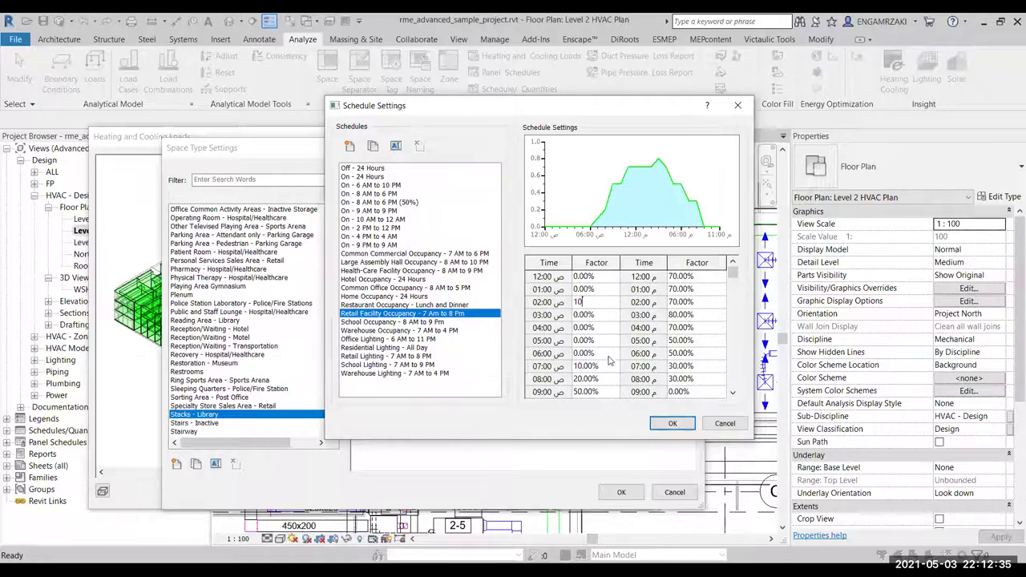
click(615, 350)
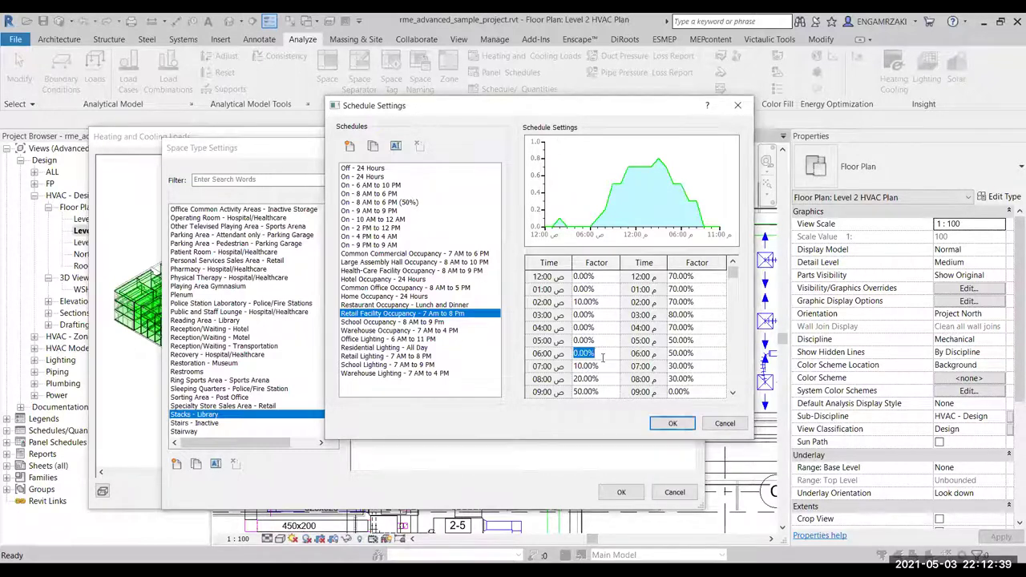
text(15)
click(609, 362)
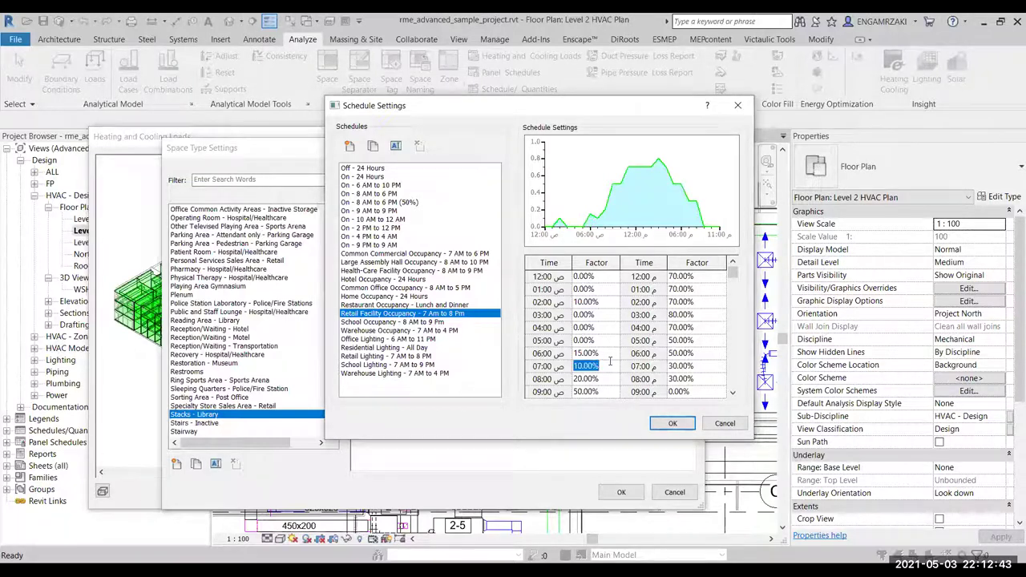
text(50.)
text(0)
click(616, 382)
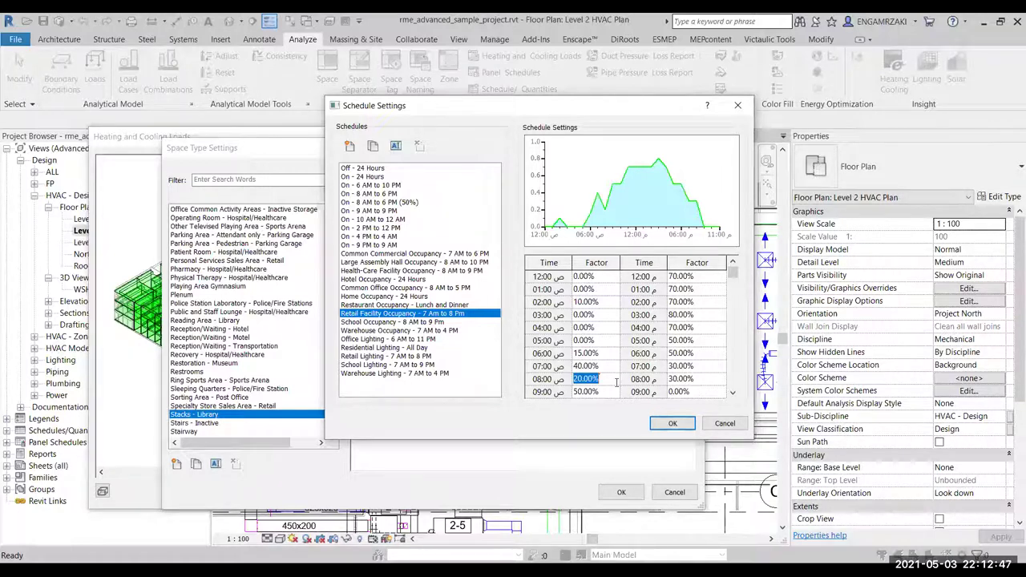
text(70)
click(615, 395)
text(9)
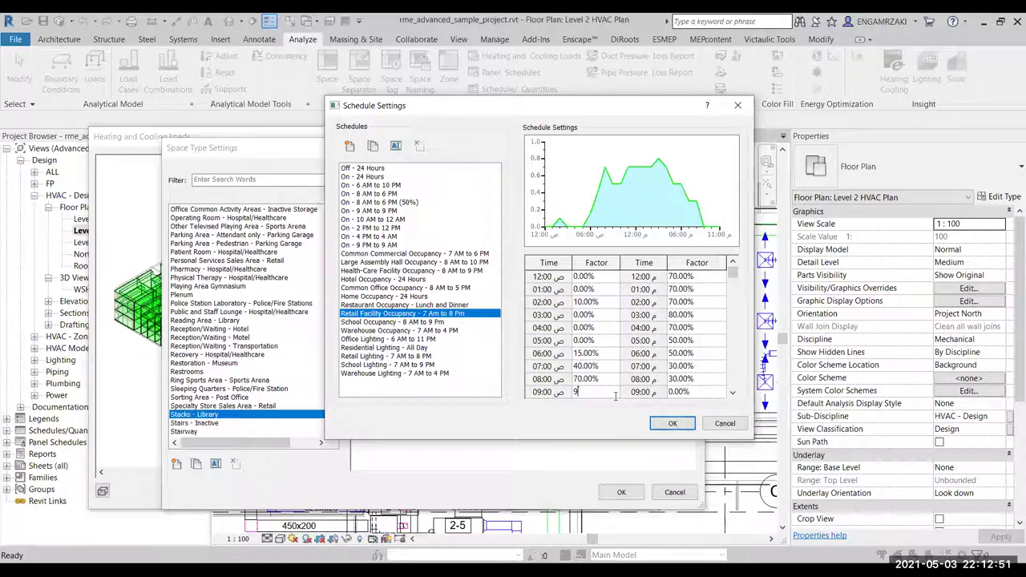
click(705, 277)
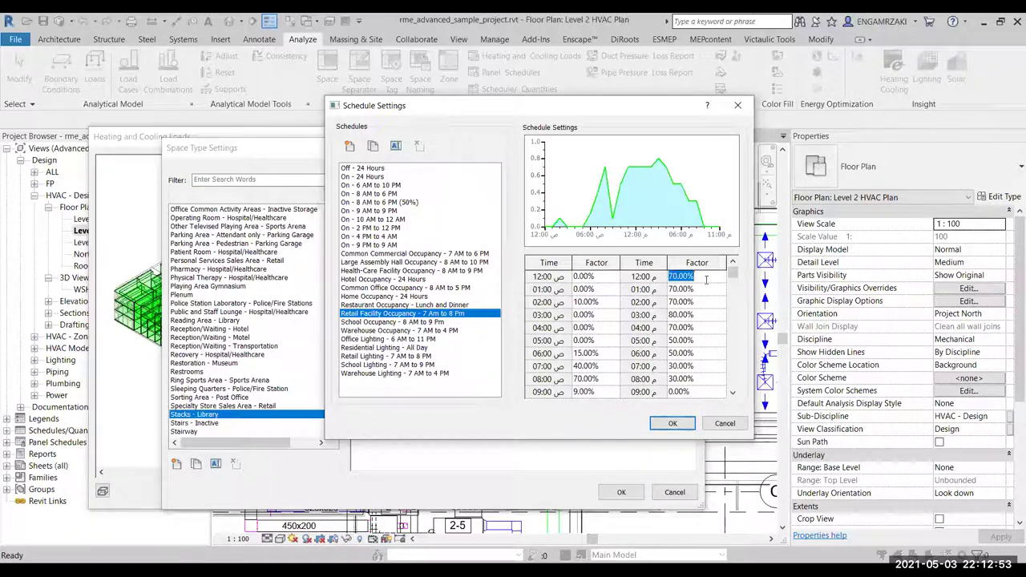
Set the occupancy factor to 100% for 10:00 AM, 11:00 AM and noon.
text(1)
click(732, 392)
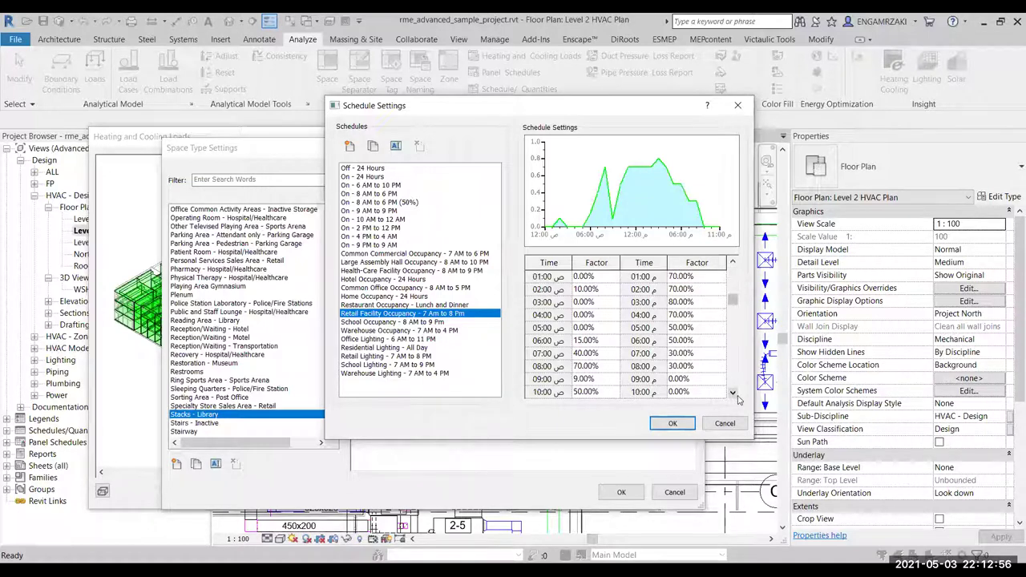
click(608, 392)
text(100)
click(731, 392)
click(607, 381)
text(100)
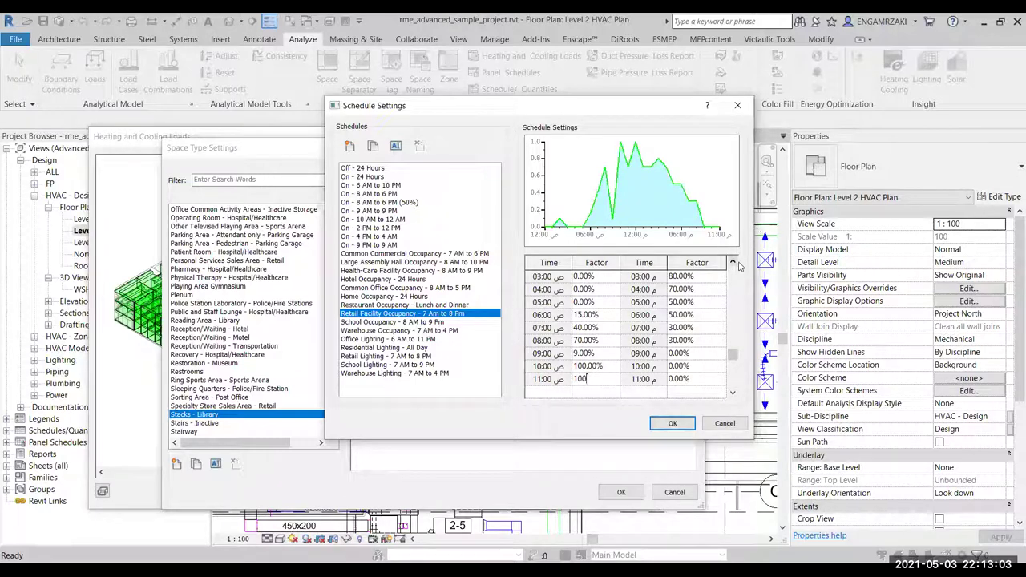
click(689, 276)
Set the occupancy factor to 100% for 1:00 PM through 5:00 PM.
click(697, 290)
text(100)
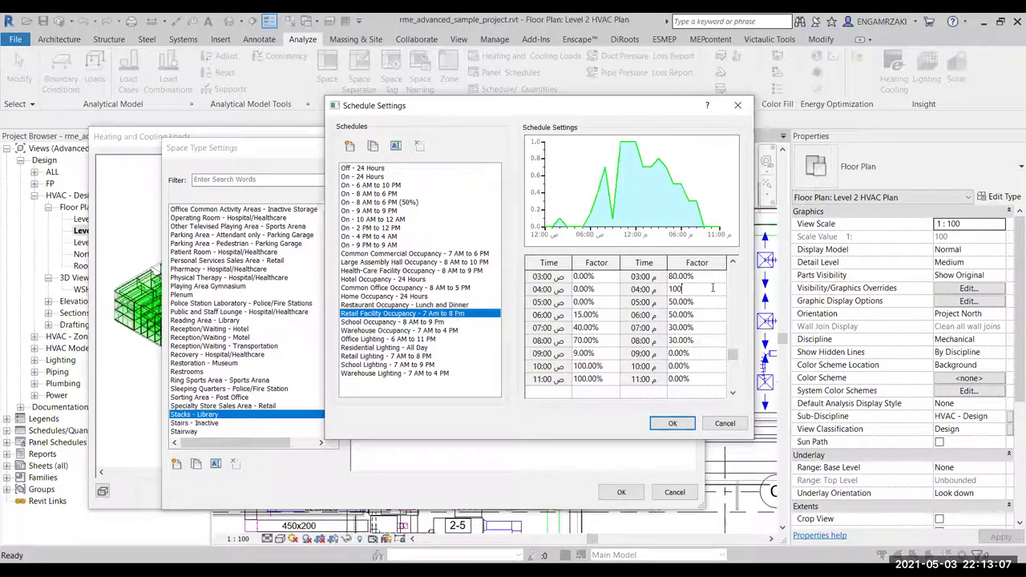
click(710, 275)
text(100)
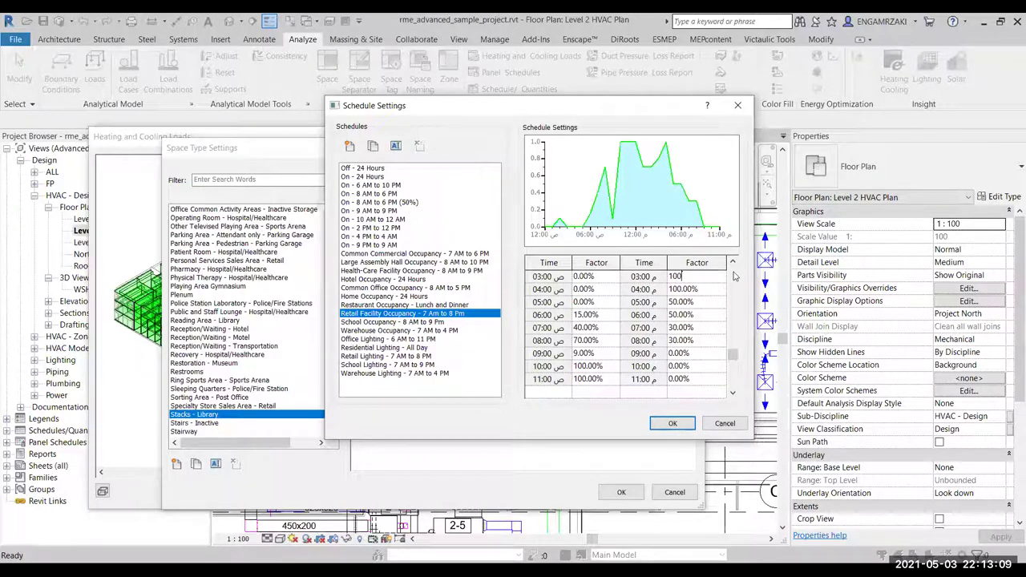
scroll(711, 276, up, 1)
click(713, 277)
text(100)
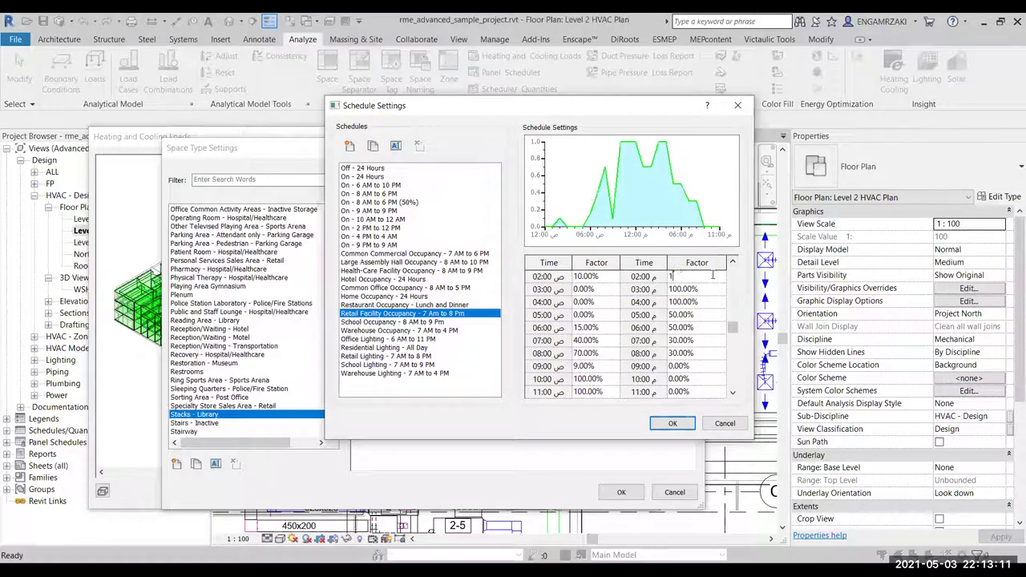
click(731, 262)
click(731, 262)
click(719, 289)
text(100)
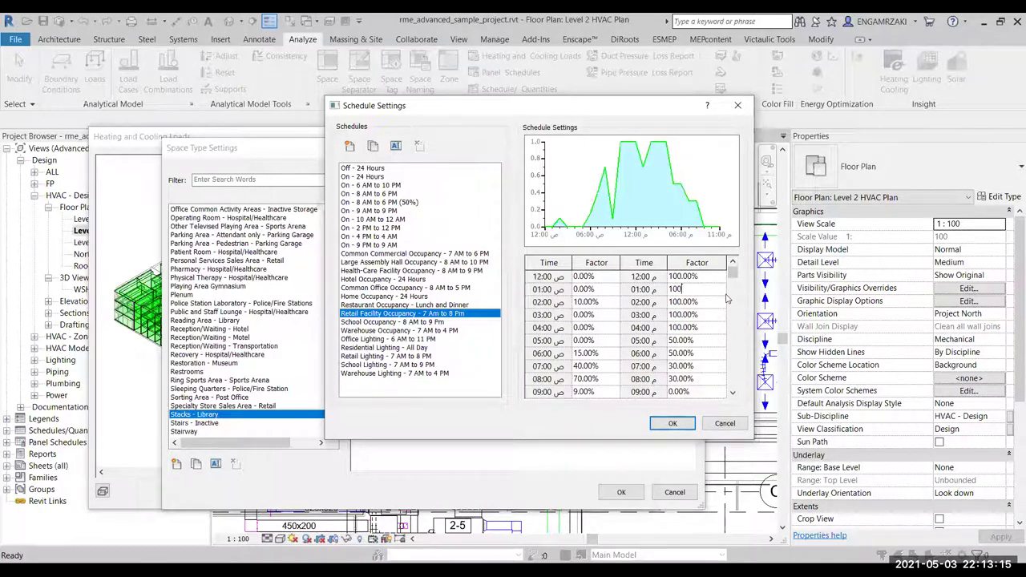
click(714, 342)
text(100)
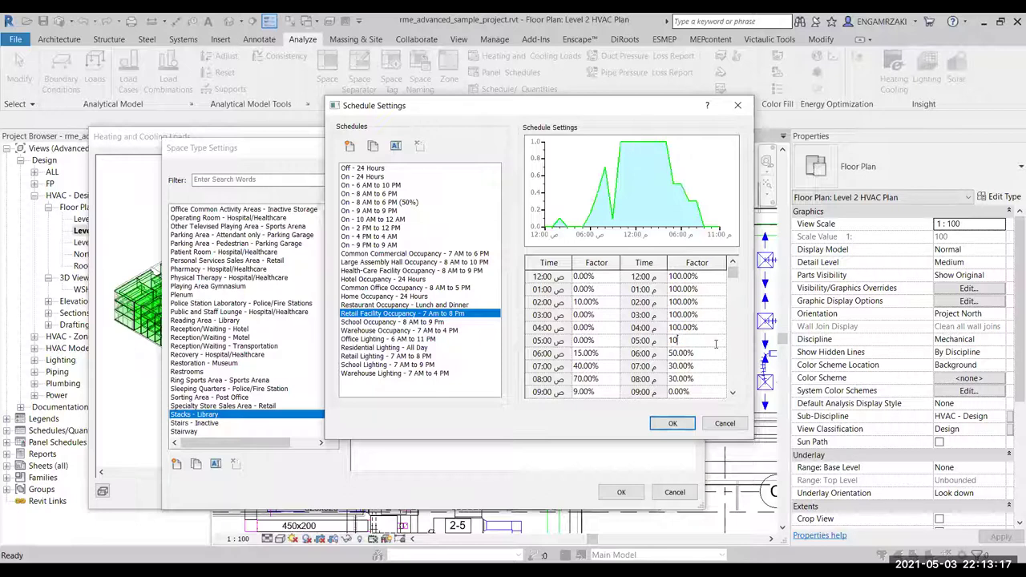
Taper the evening factors to 80, 70, 40 and 20%, then 10% at 10 and 11 PM.
click(705, 352)
text(80)
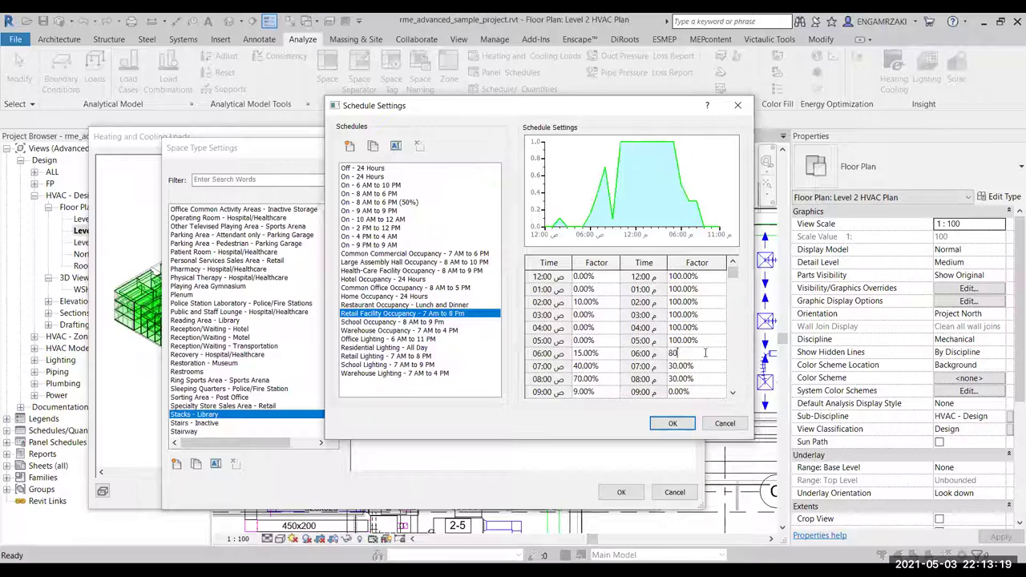
click(696, 367)
text(70)
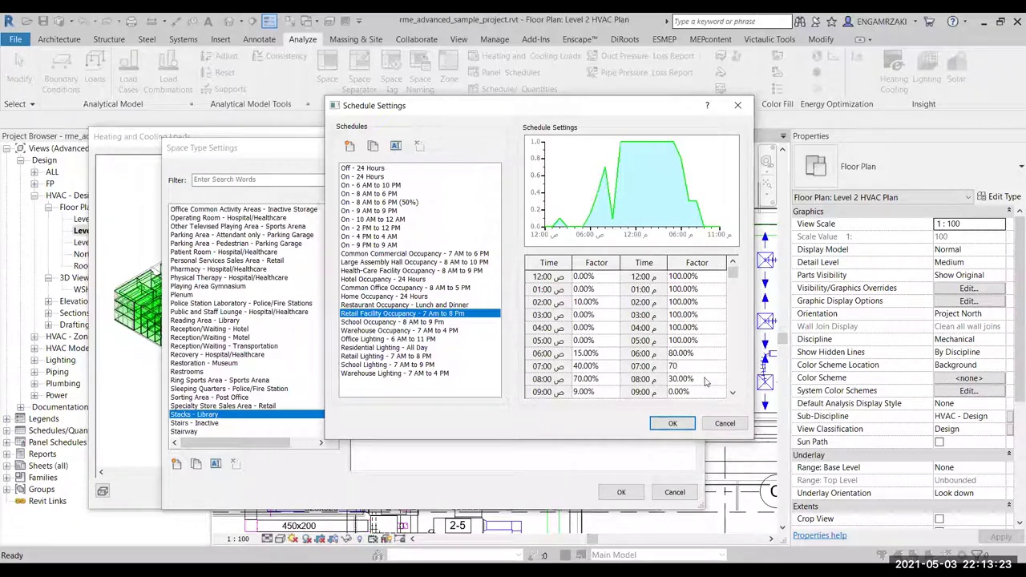
click(704, 378)
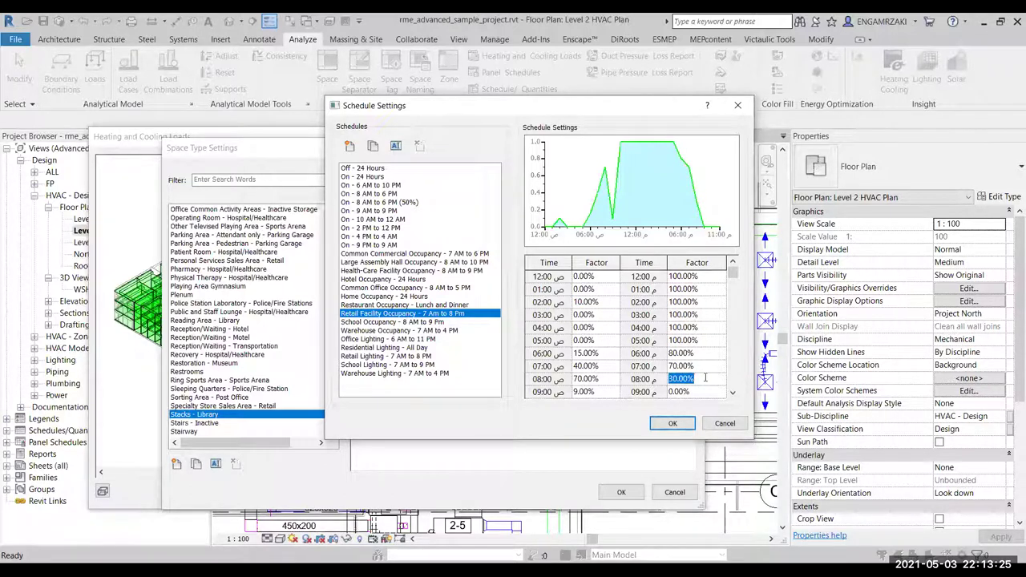
text(40)
click(709, 391)
text(20)
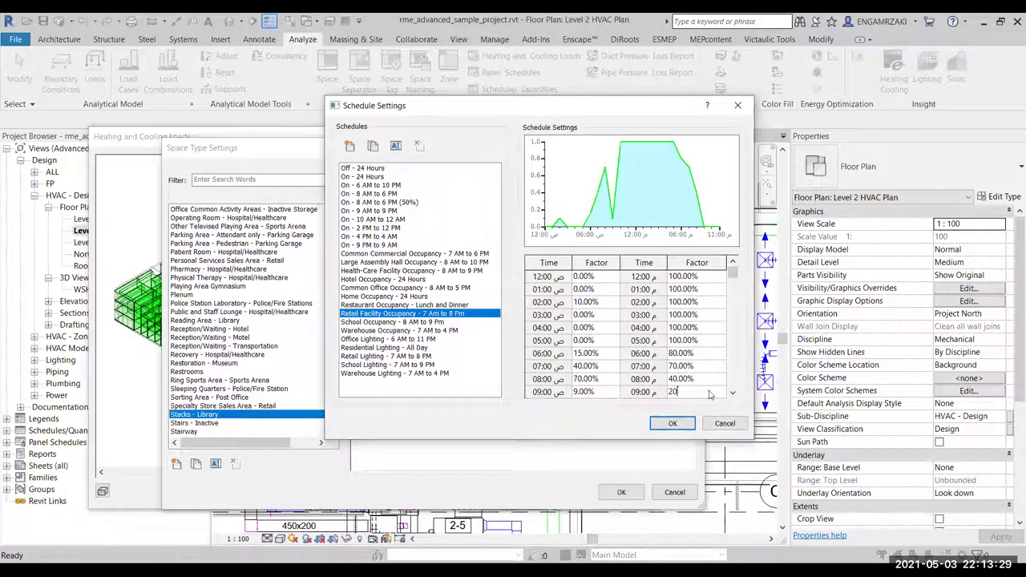
click(731, 393)
click(699, 392)
text(10)
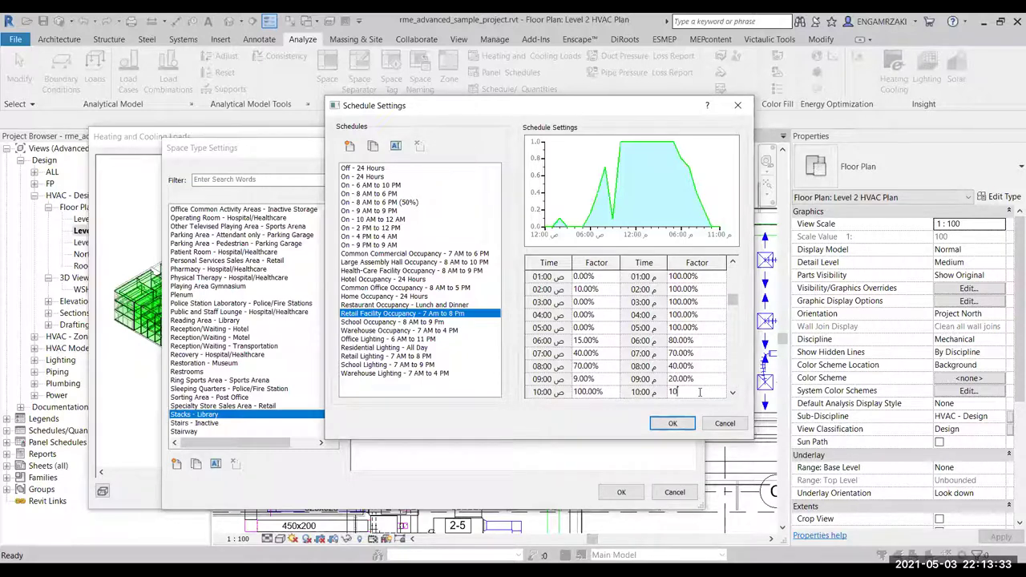
click(732, 392)
click(701, 391)
text(10)
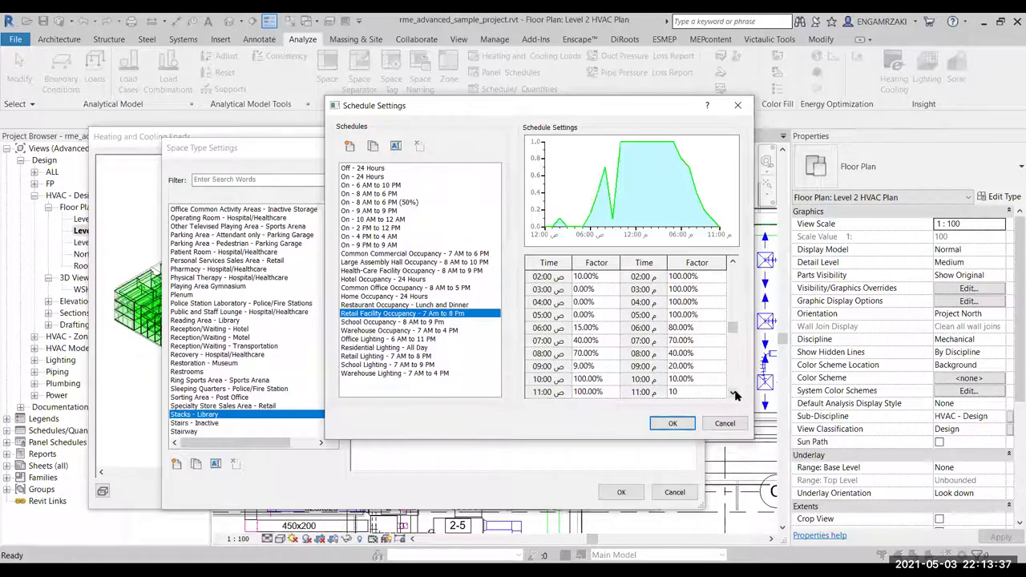
click(732, 393)
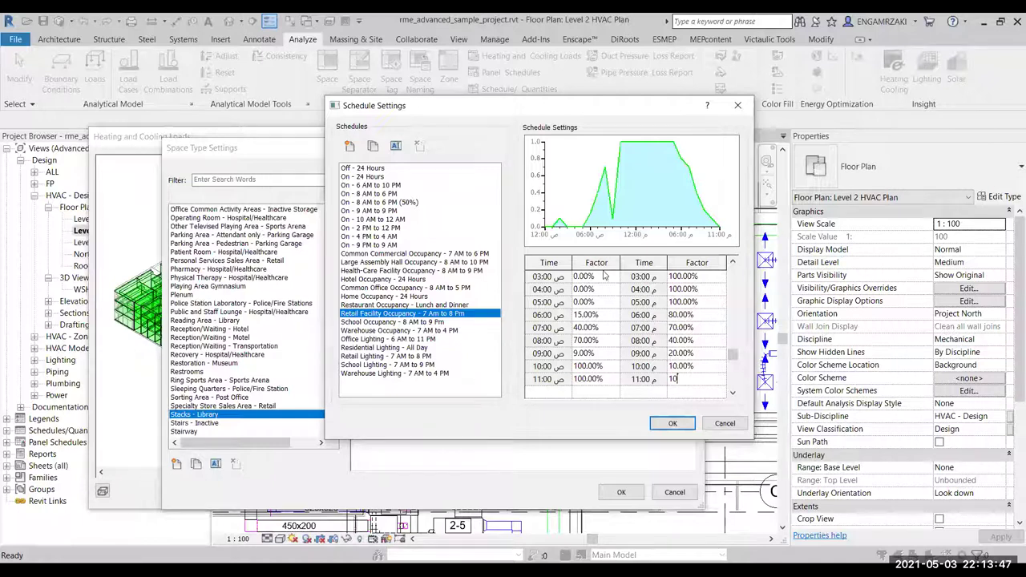
Commit the 11 PM factor and create a new schedule named Schedule-1.
key(Return)
click(350, 147)
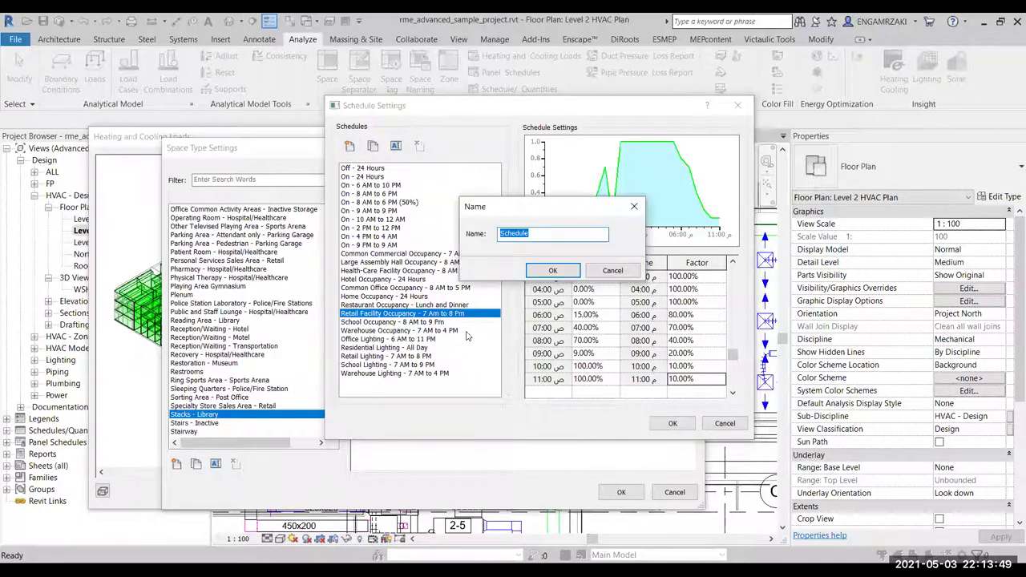
click(552, 232)
text(-1)
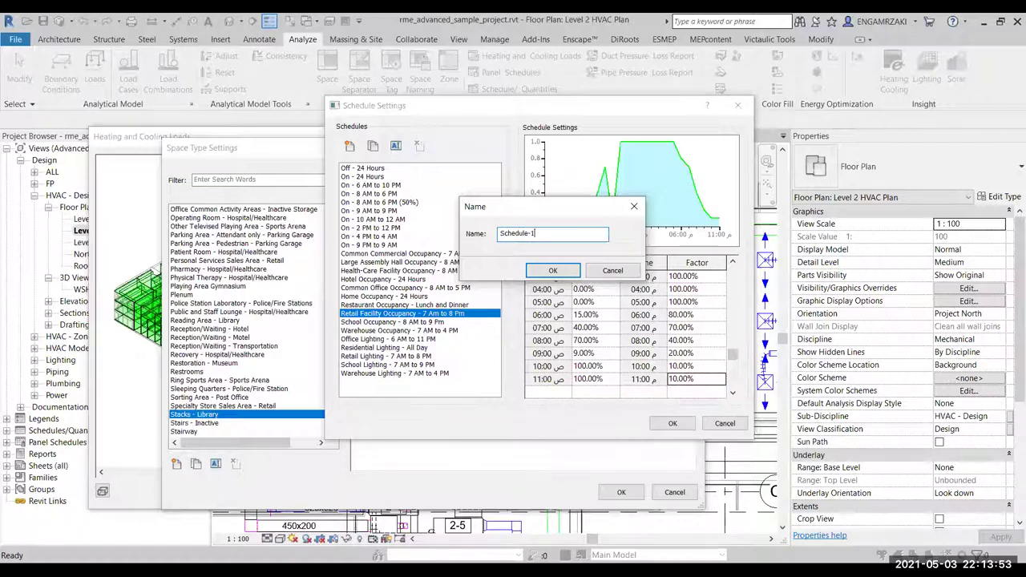
click(571, 273)
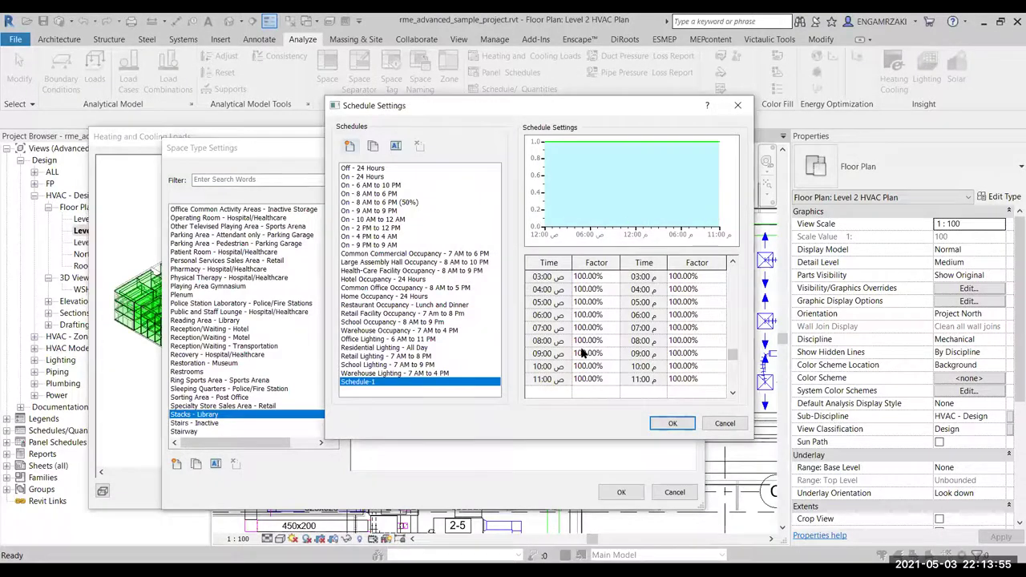
Duplicate Retail Facility Occupancy and return to Space Type Settings.
click(433, 314)
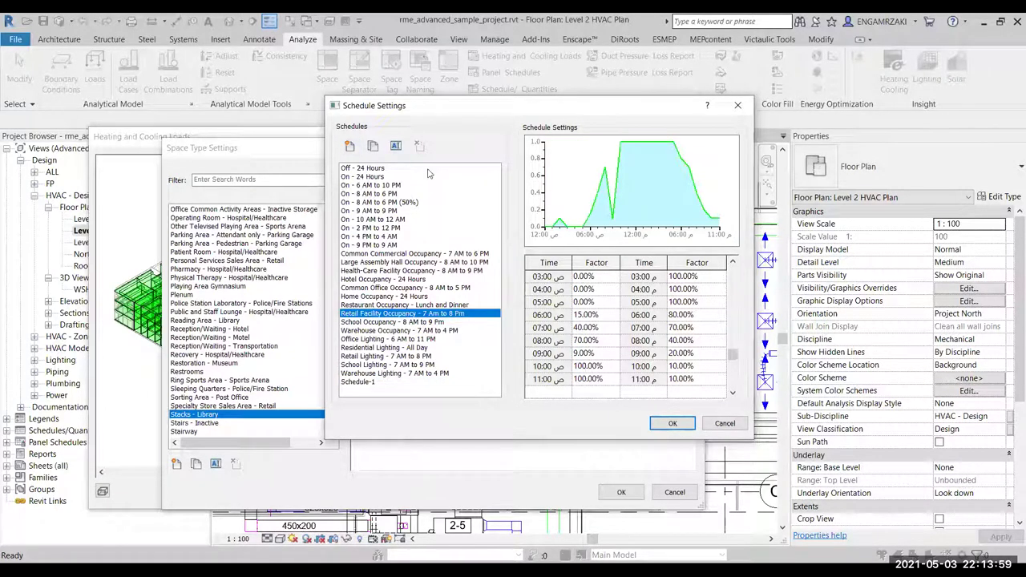
click(372, 146)
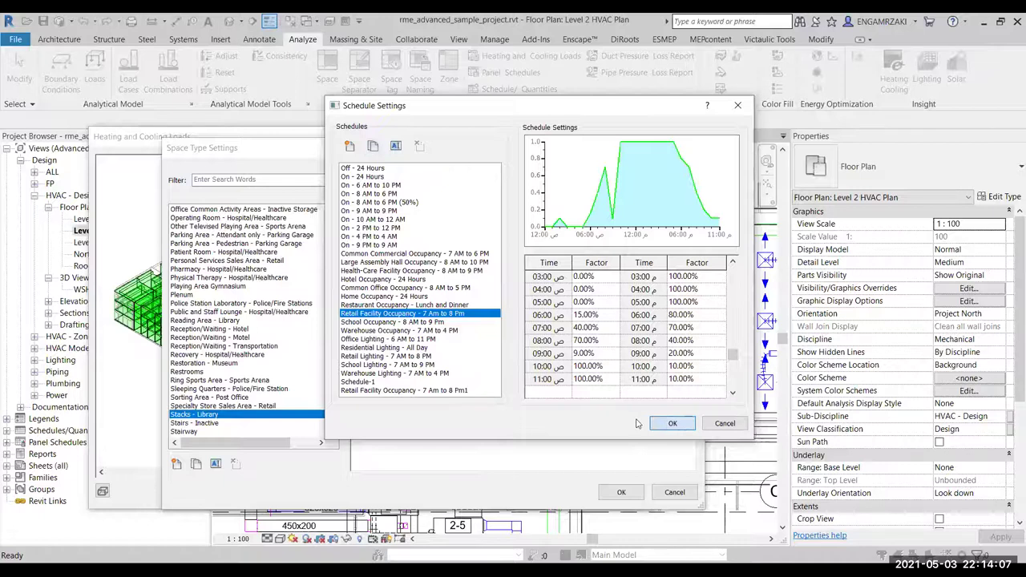
click(667, 425)
Set the Lighting Schedule to Retail Facility Occupancy, leaving the Power Schedule unchanged.
click(675, 335)
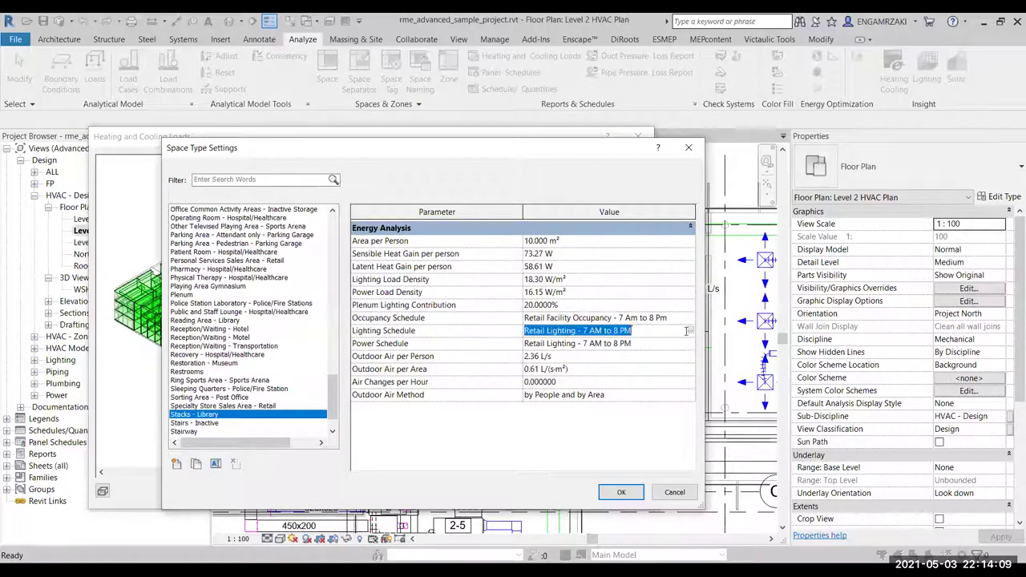
click(688, 331)
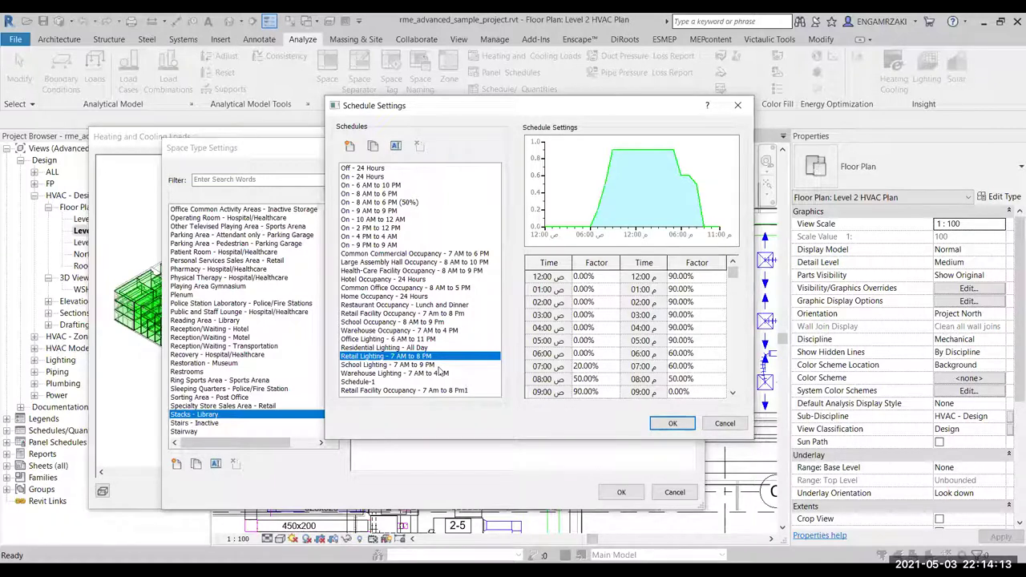
click(417, 322)
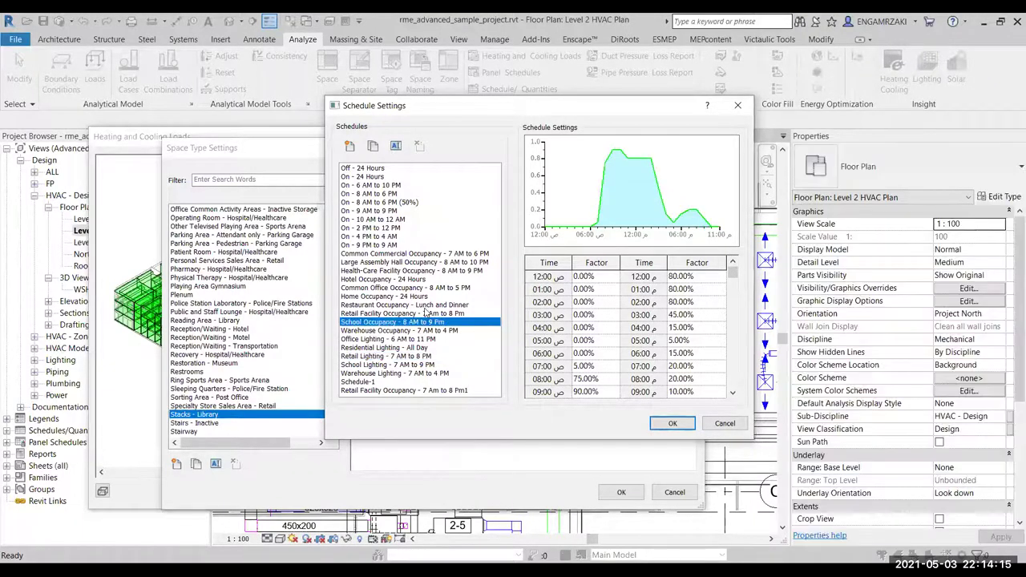
click(416, 305)
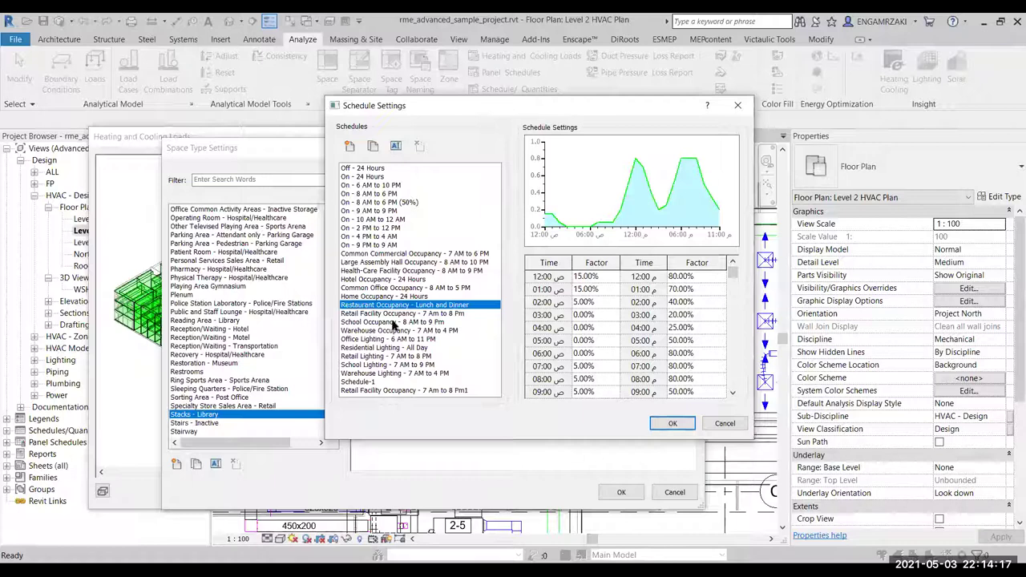
click(414, 314)
click(669, 425)
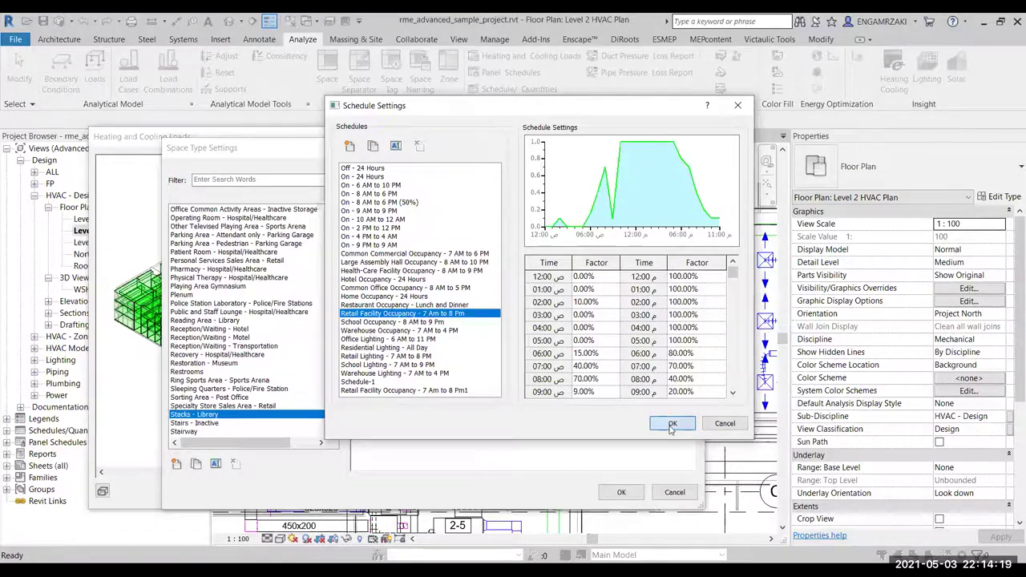
click(673, 344)
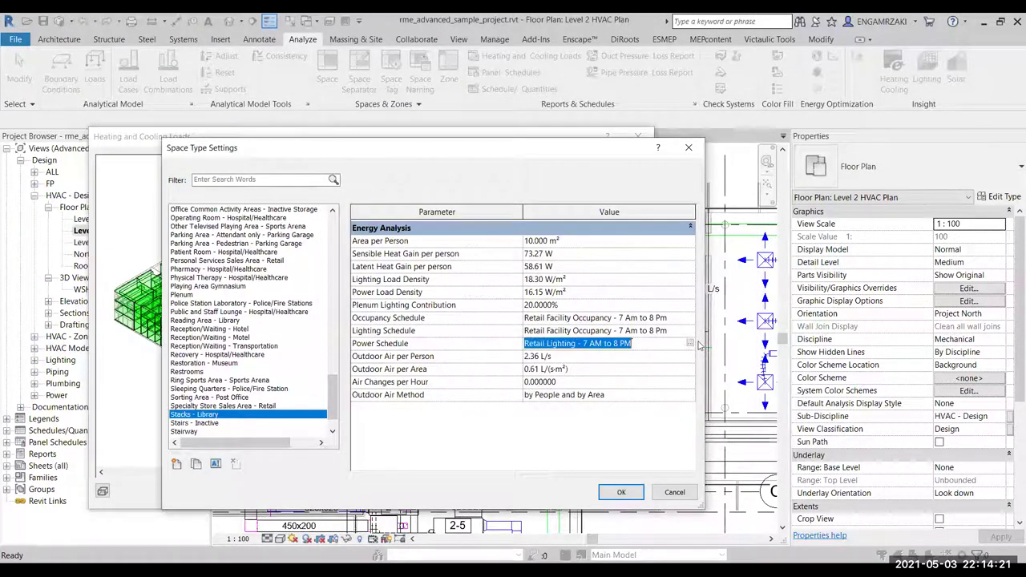
click(689, 343)
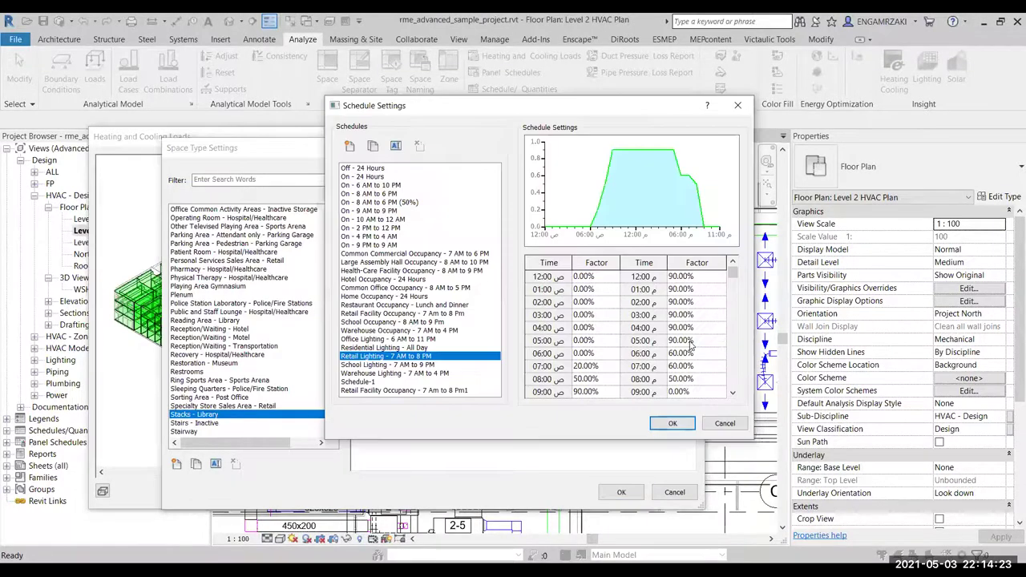
click(737, 423)
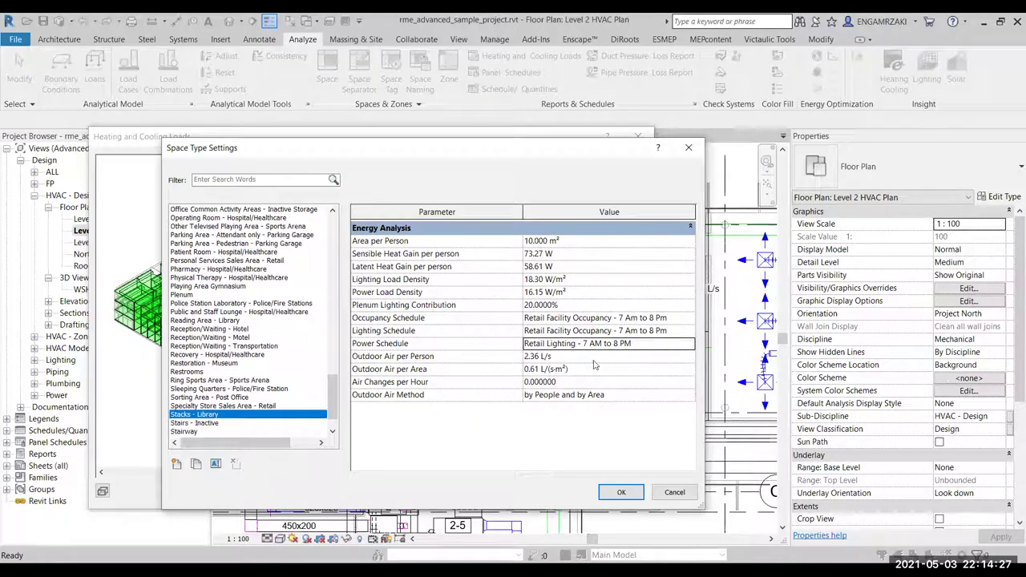
Change the Outdoor Air Method to by ACH and accept the space type settings.
click(687, 357)
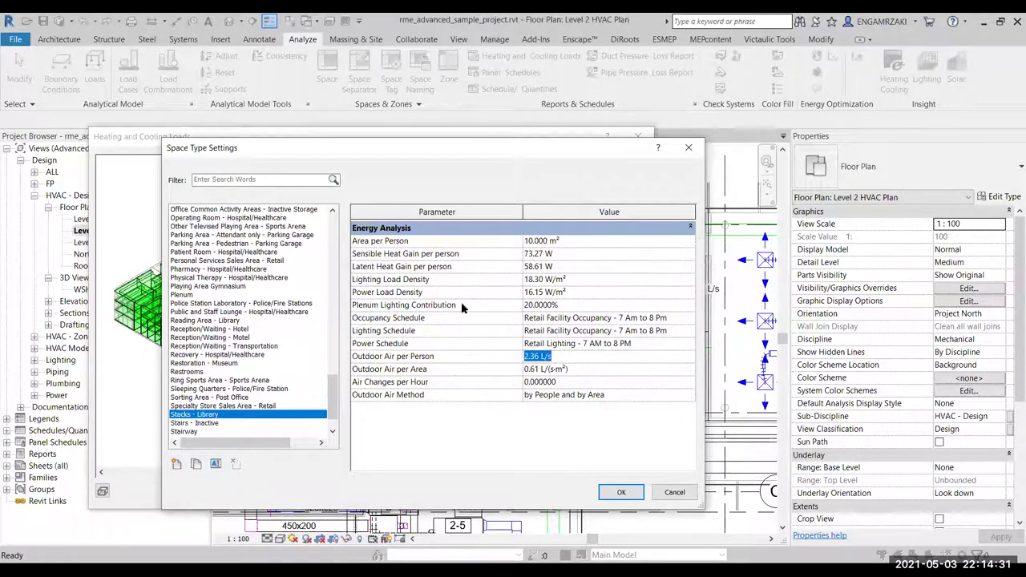
drag(448, 153, 427, 146)
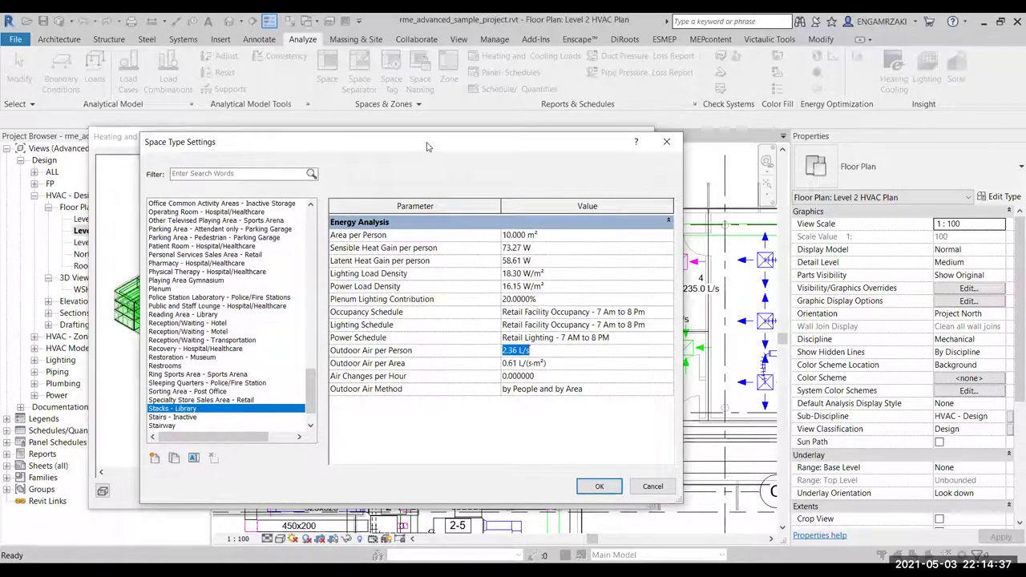
click(549, 374)
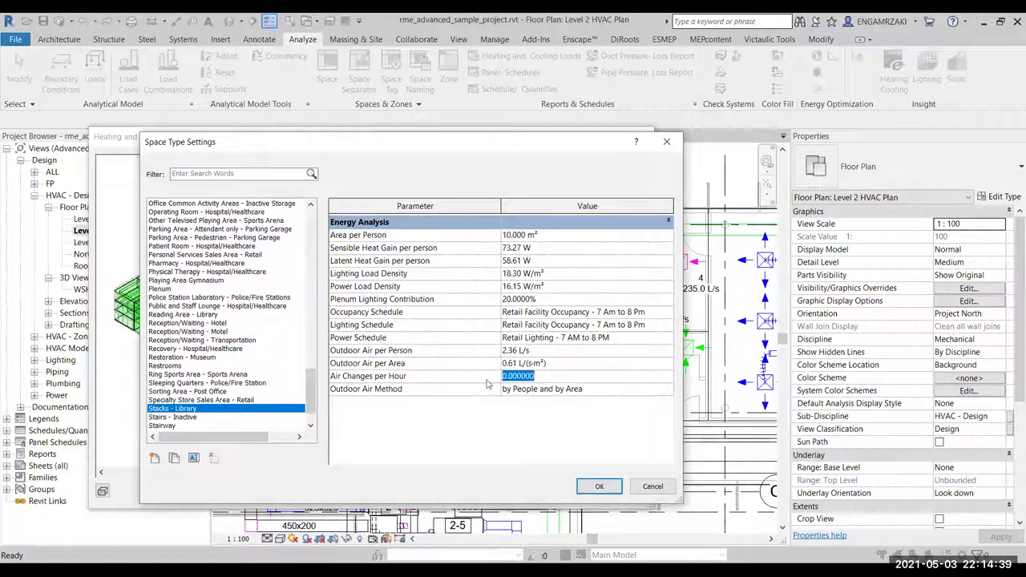
click(668, 390)
click(668, 390)
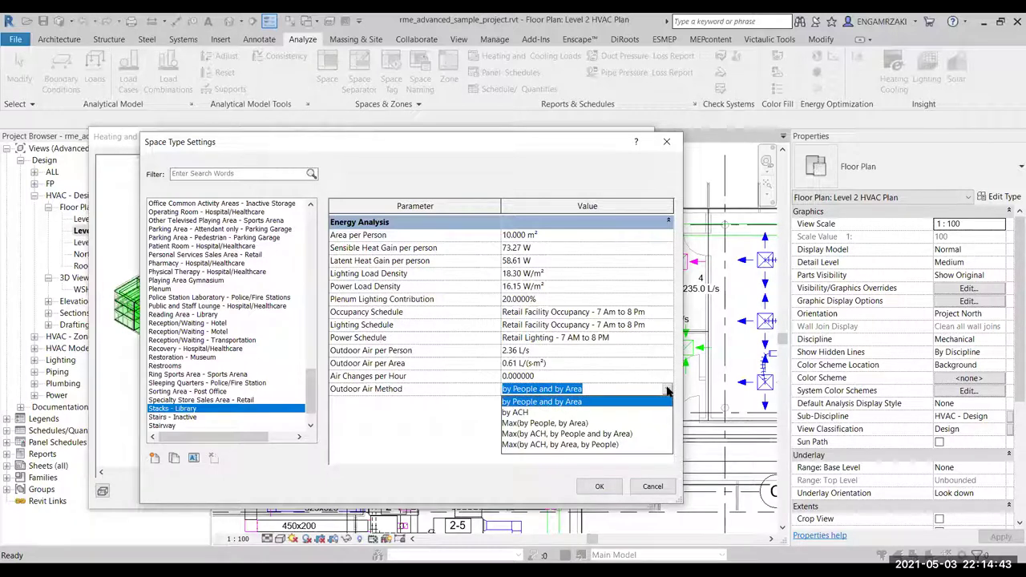
click(522, 412)
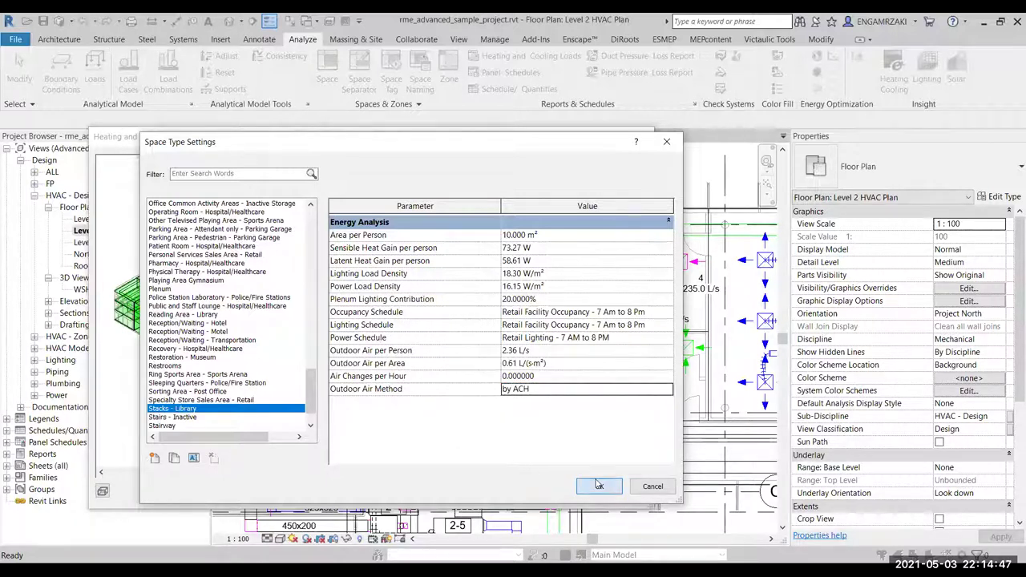
key(Return)
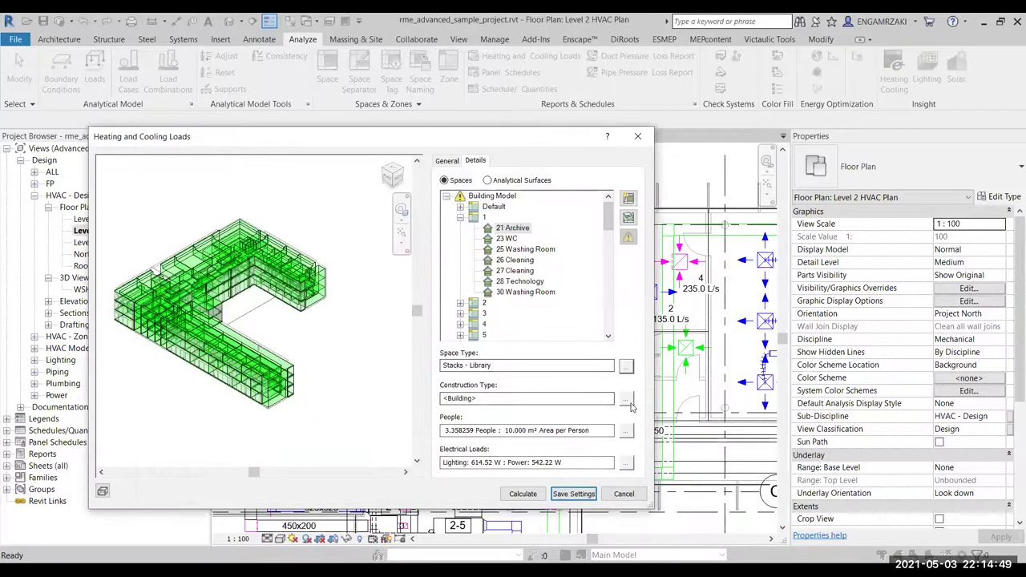
Add a construction type named Construction overriding Roofs with Flat roof - B (U=0.2277).
click(626, 398)
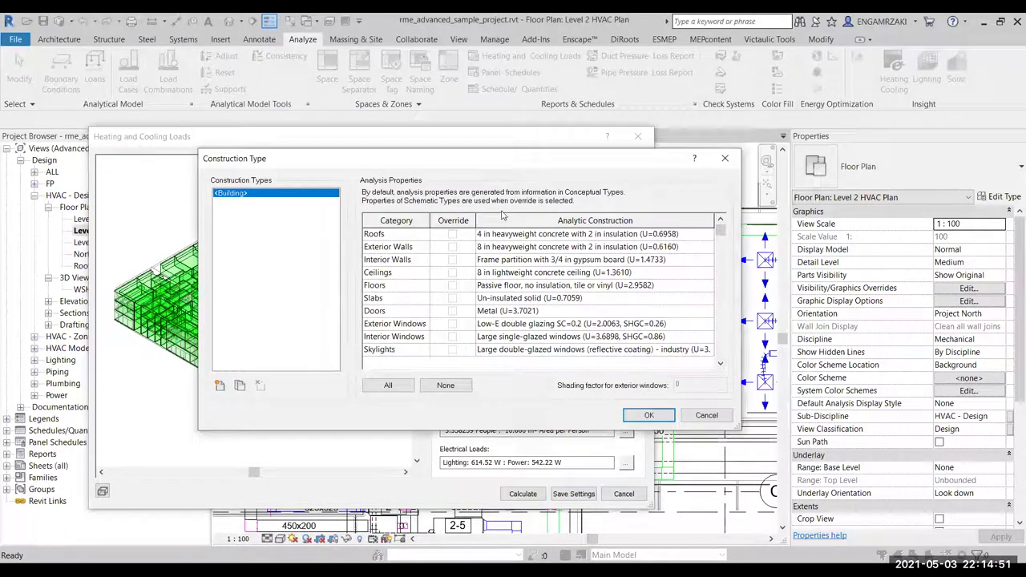
click(220, 385)
click(573, 271)
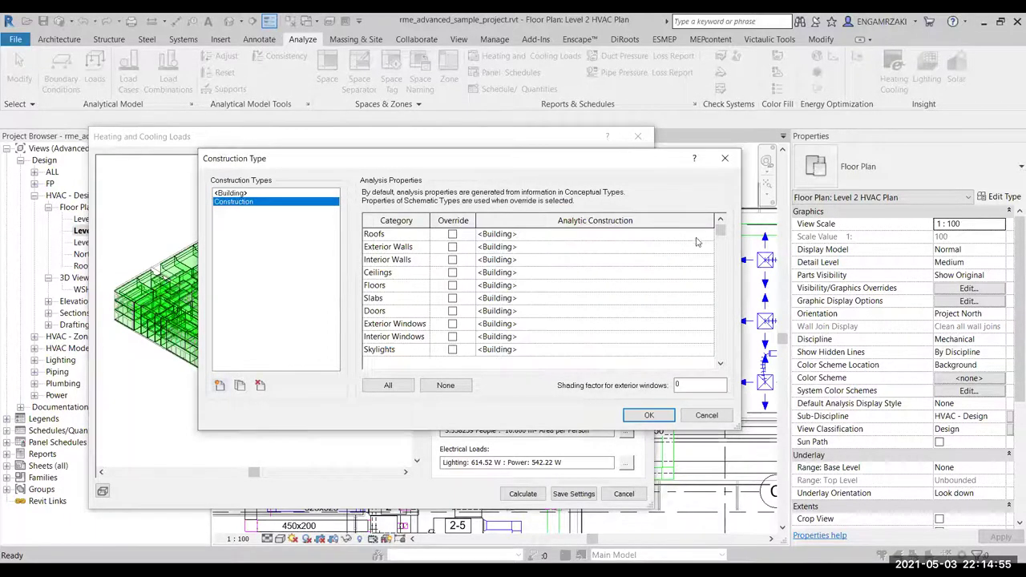
click(705, 237)
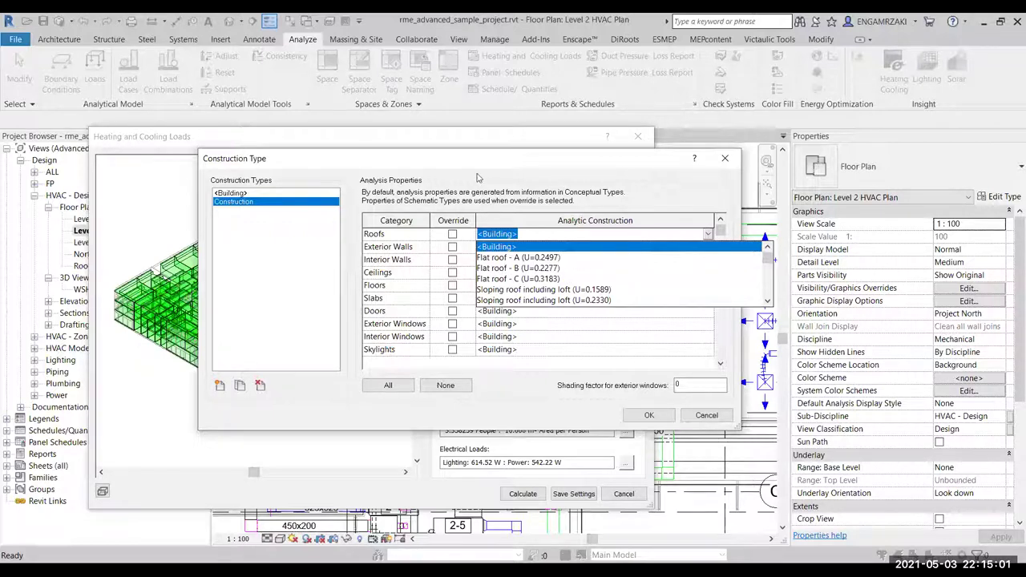
click(459, 238)
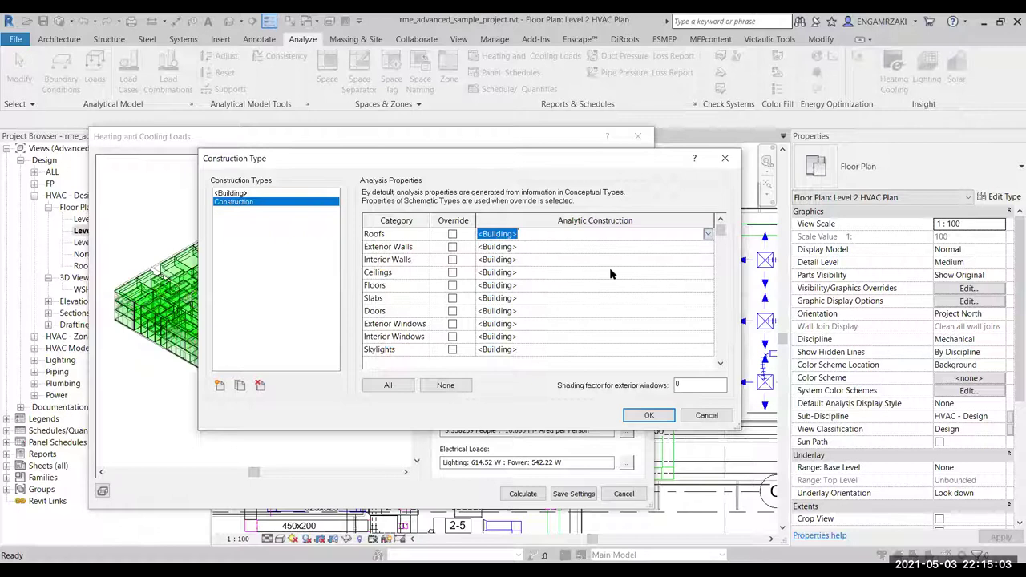
key(Down)
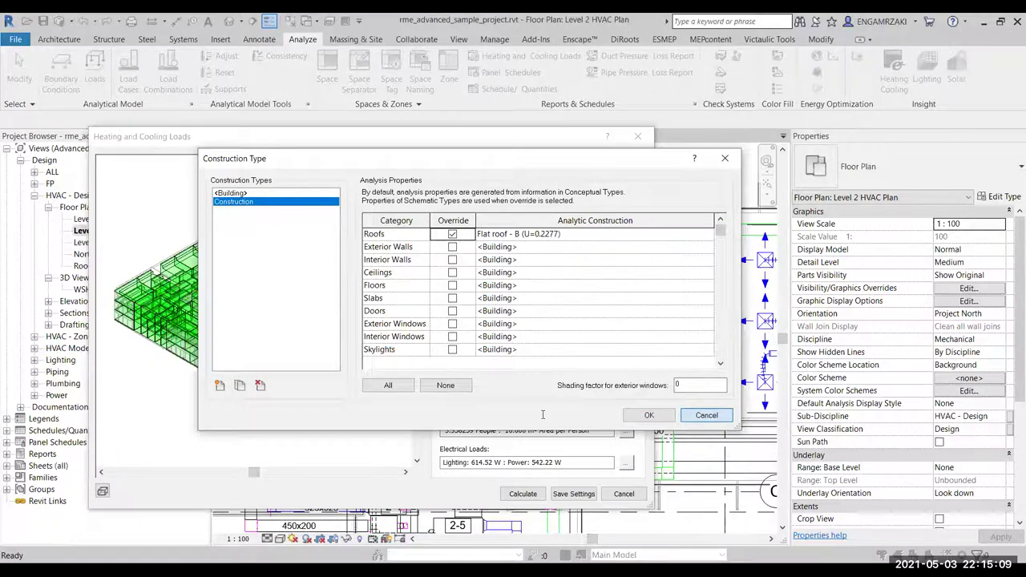
click(703, 416)
click(626, 432)
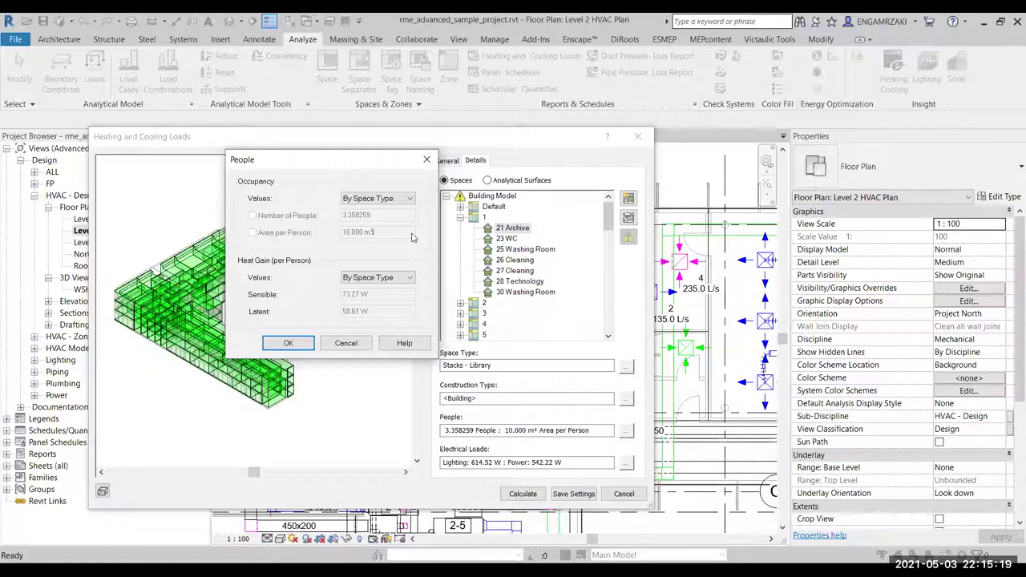
click(389, 199)
click(381, 218)
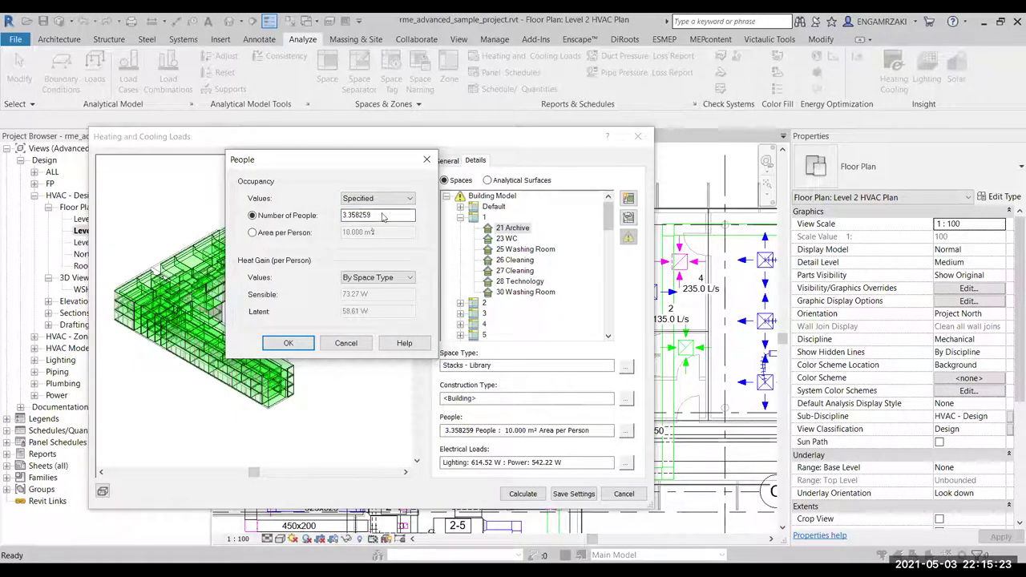
drag(397, 216, 343, 216)
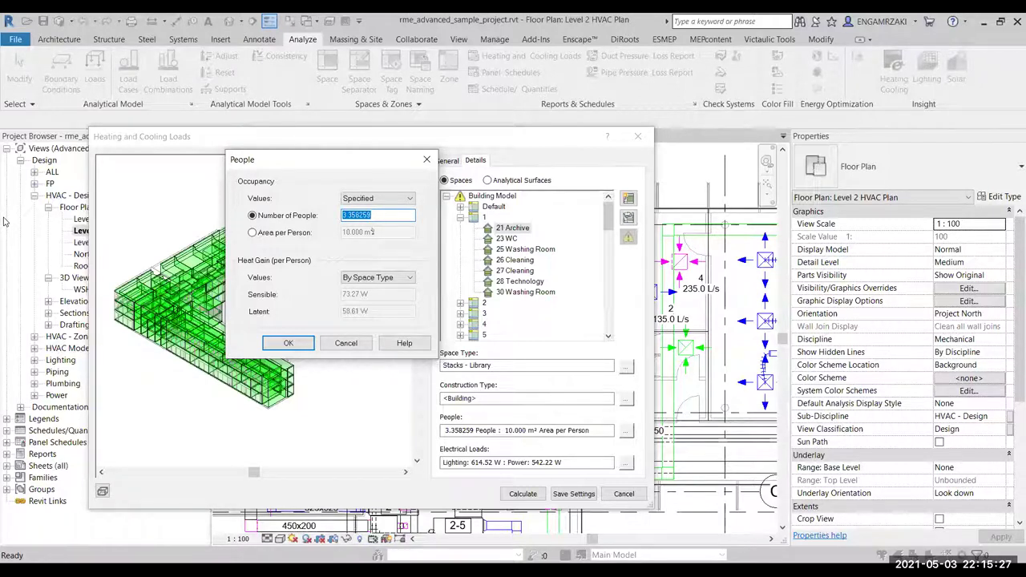
click(347, 342)
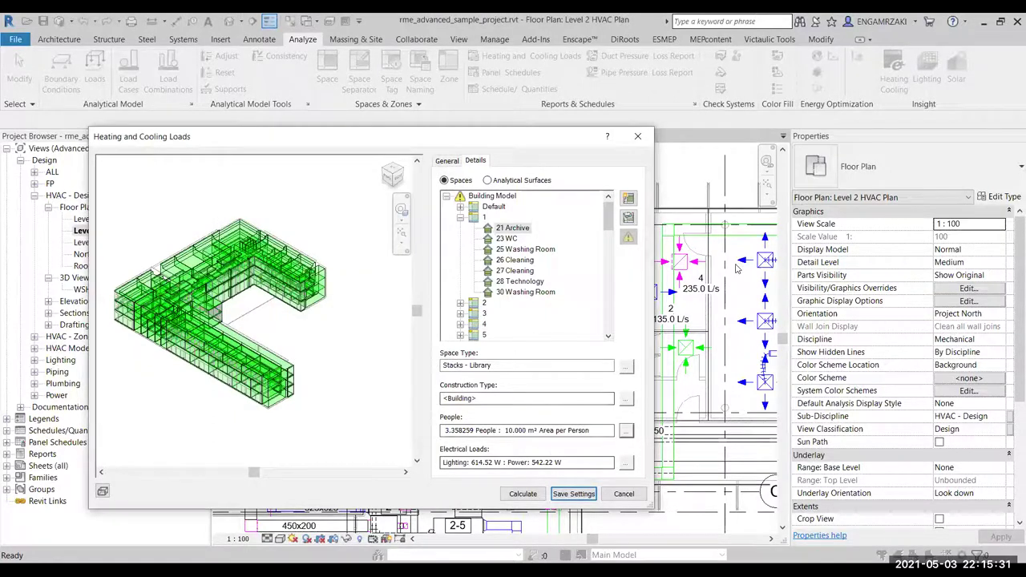
Move the Heating and Cooling Loads dialog aside and run the load calculation.
drag(559, 147, 533, 132)
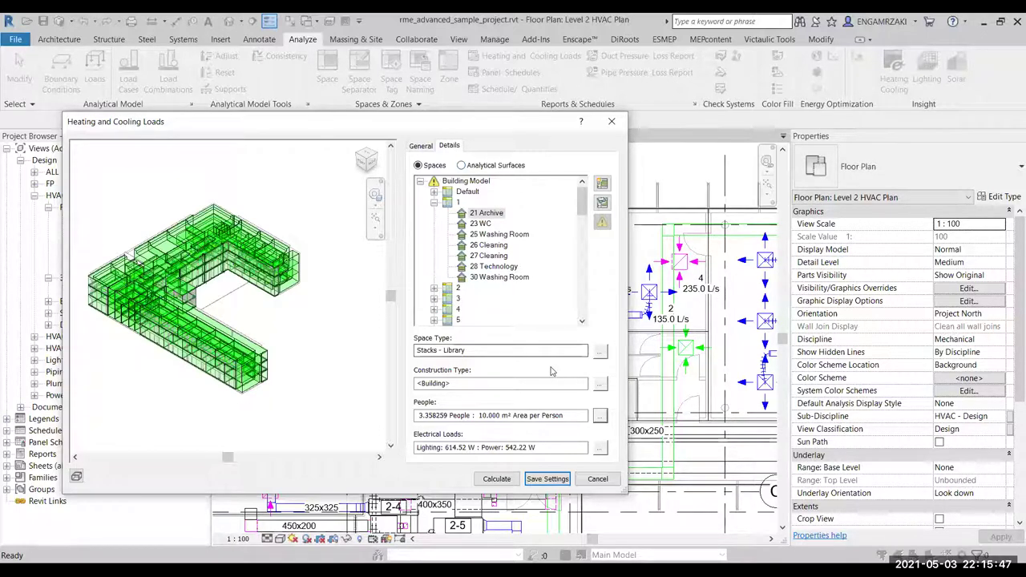
click(510, 480)
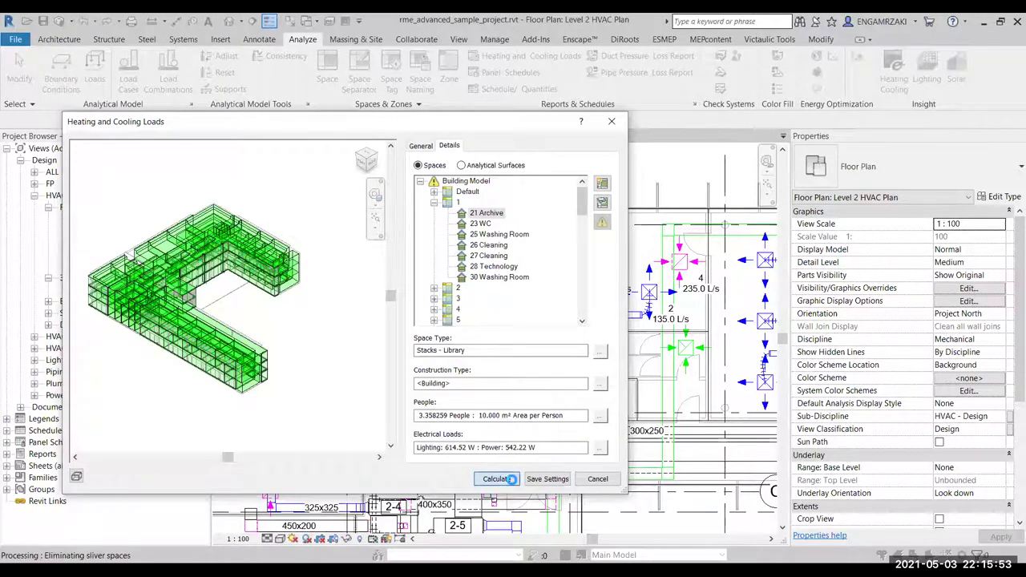
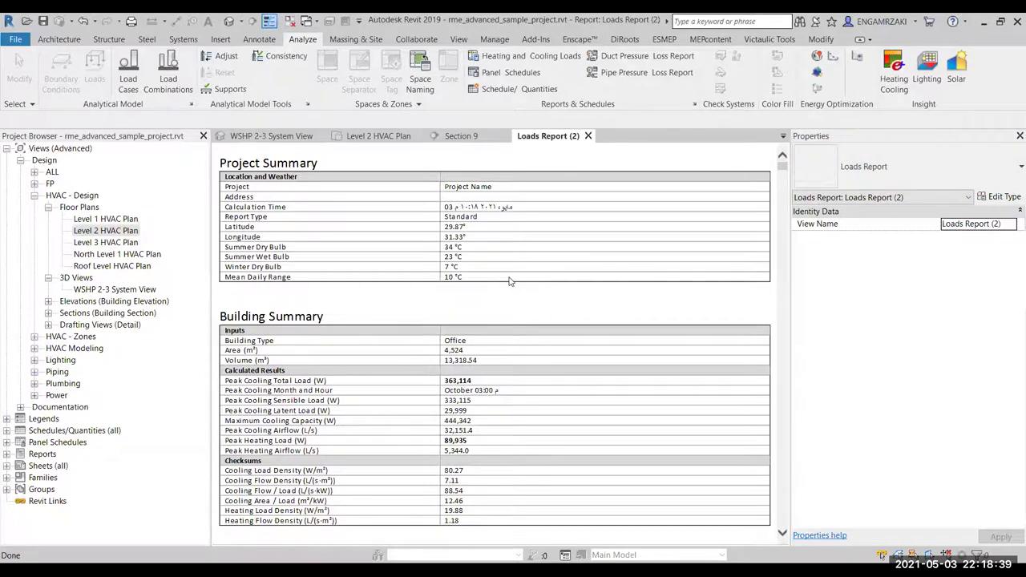
Open the detailed load summary for space 28 Technology from the 1 Spaces table.
scroll(508, 280, down, 2)
scroll(509, 281, down, 2)
scroll(508, 280, down, 2)
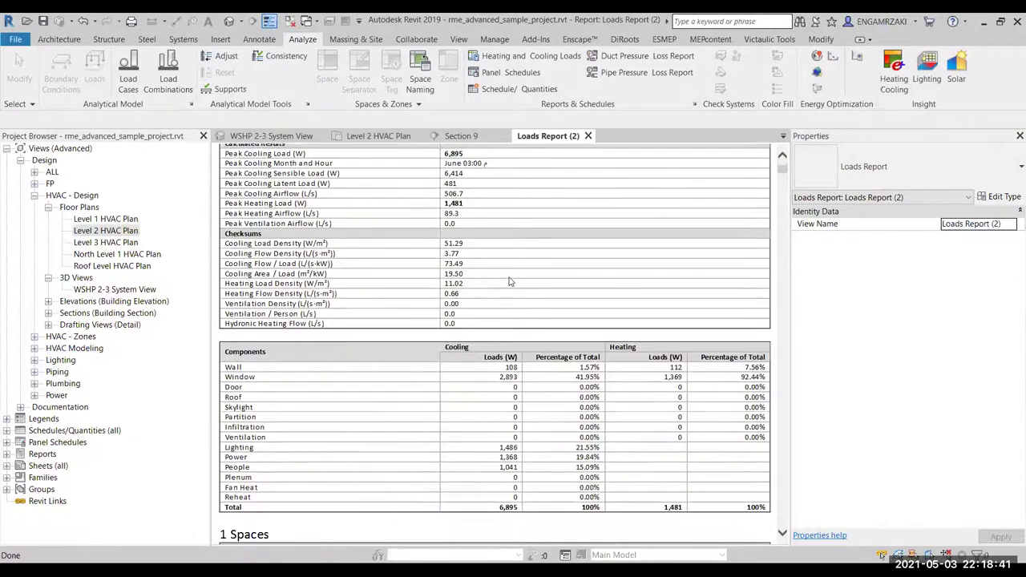
scroll(509, 280, down, 5)
scroll(509, 280, down, 3)
scroll(249, 268, up, 2)
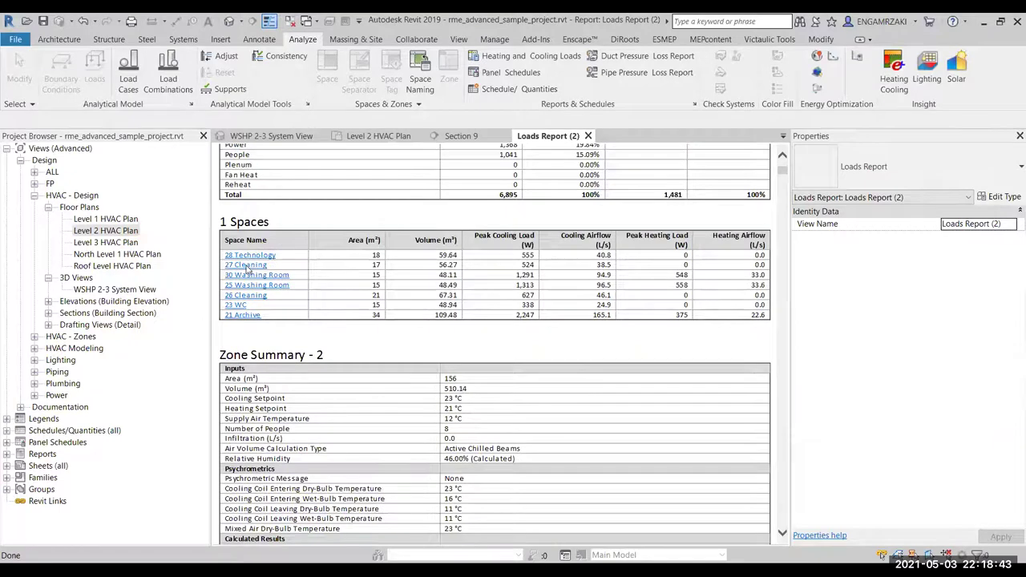
scroll(248, 268, up, 1)
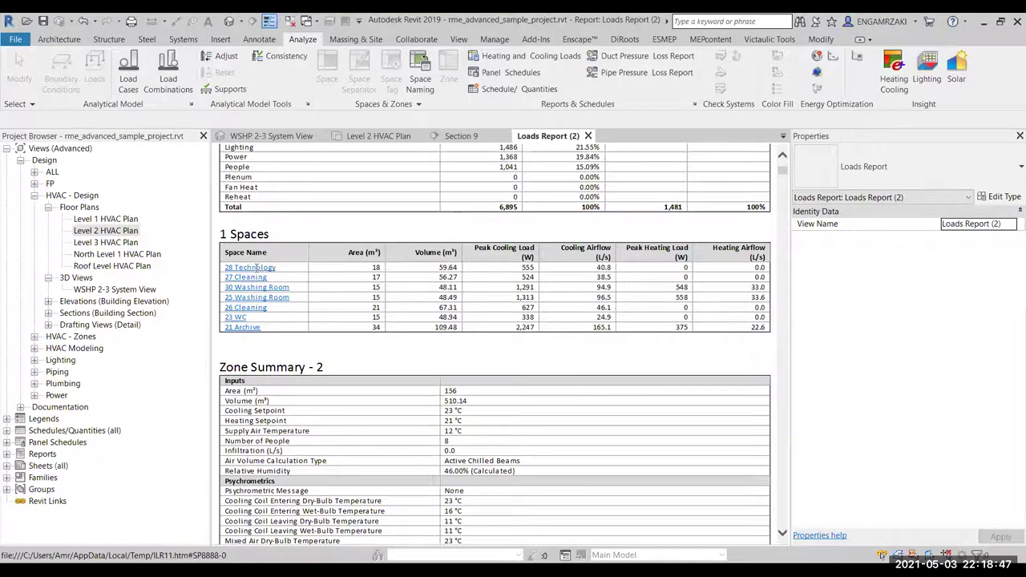
click(257, 267)
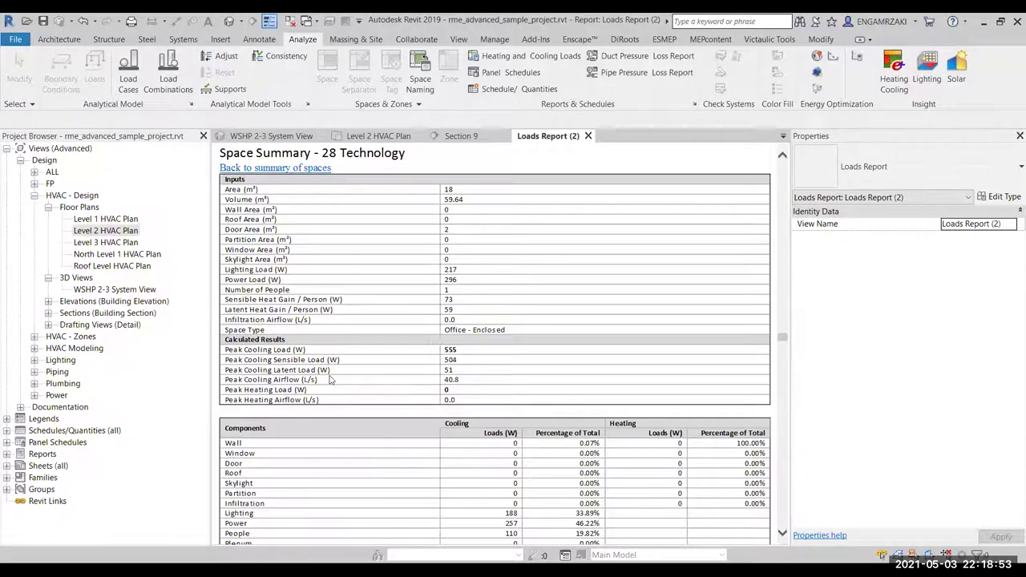
Scroll down past 27 Cleaning to the 30 Washing Room summary (1,291 W peak cooling).
scroll(330, 381, down, 2)
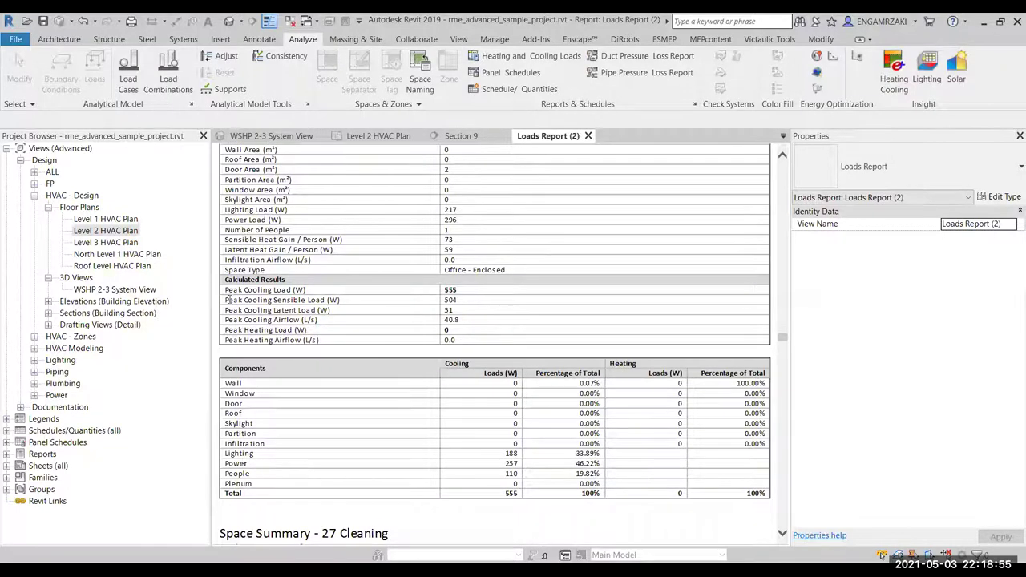
scroll(336, 316, down, 2)
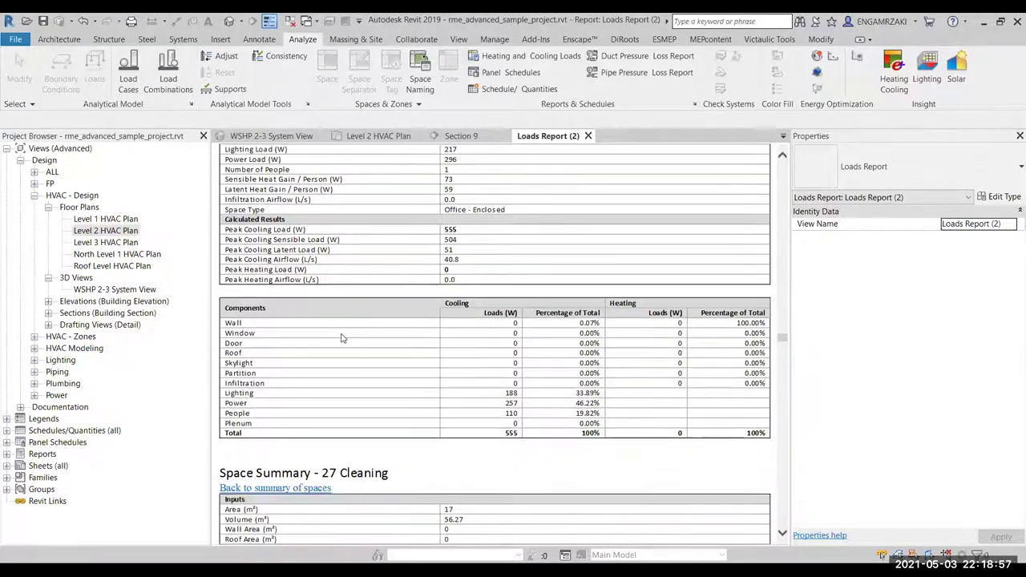
scroll(341, 337, down, 2)
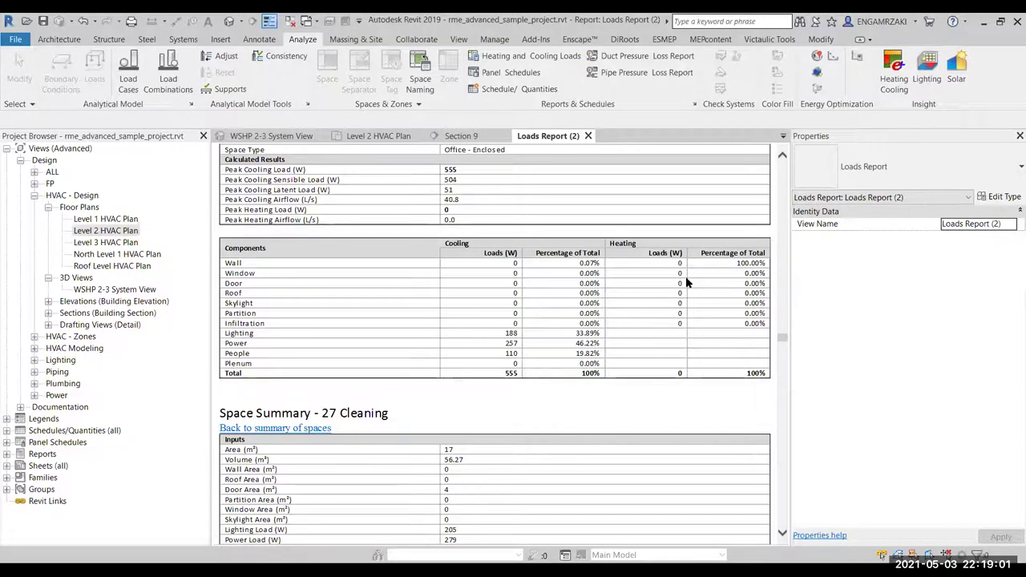
scroll(685, 277, down, 2)
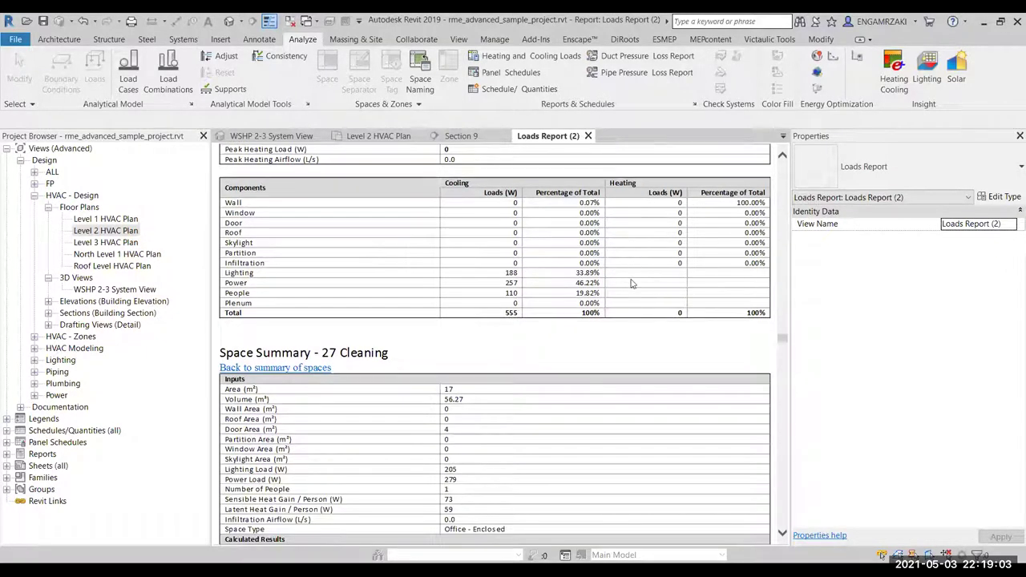
scroll(360, 327, down, 2)
scroll(359, 327, down, 2)
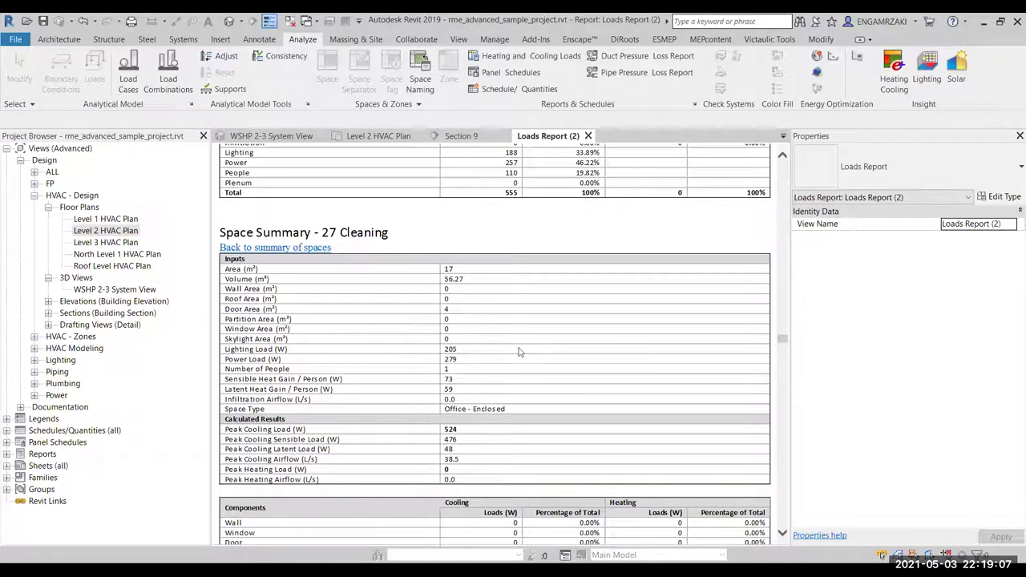
scroll(665, 320, down, 1)
scroll(669, 322, down, 5)
scroll(669, 321, down, 1)
scroll(669, 322, down, 1)
scroll(669, 321, up, 2)
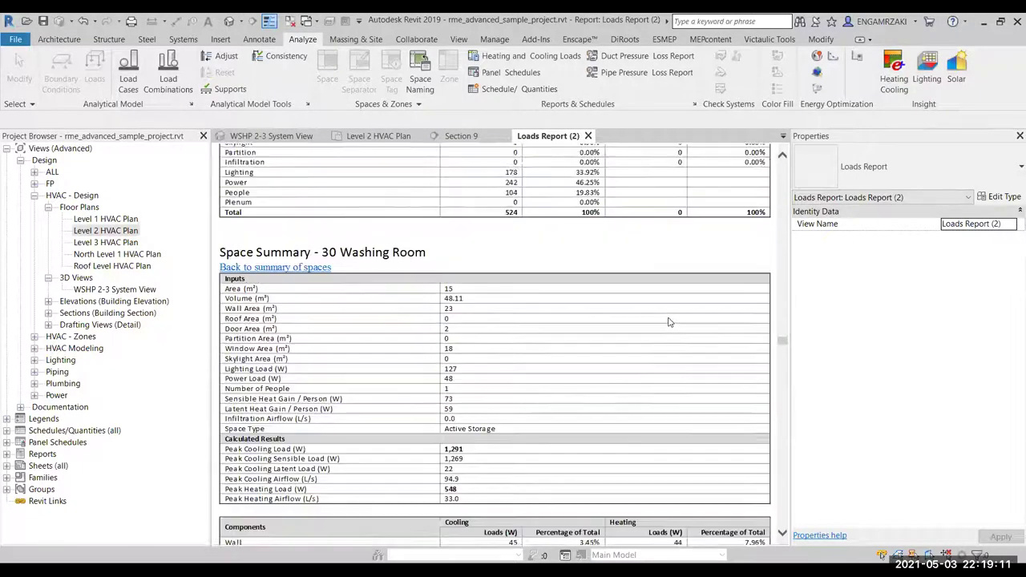
scroll(669, 321, up, 1)
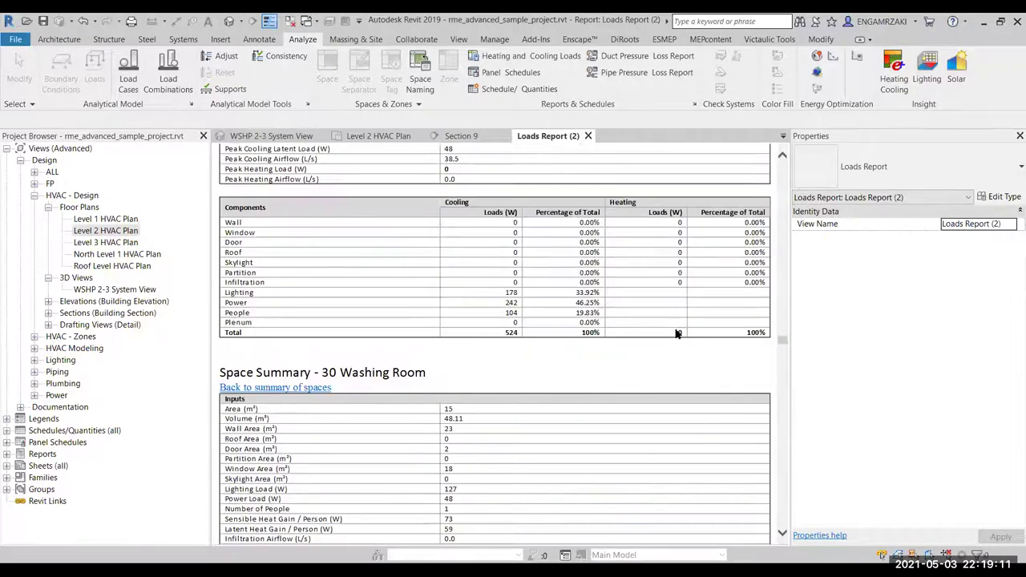
Return to the summary of spaces and scroll into the zone summaries.
click(305, 388)
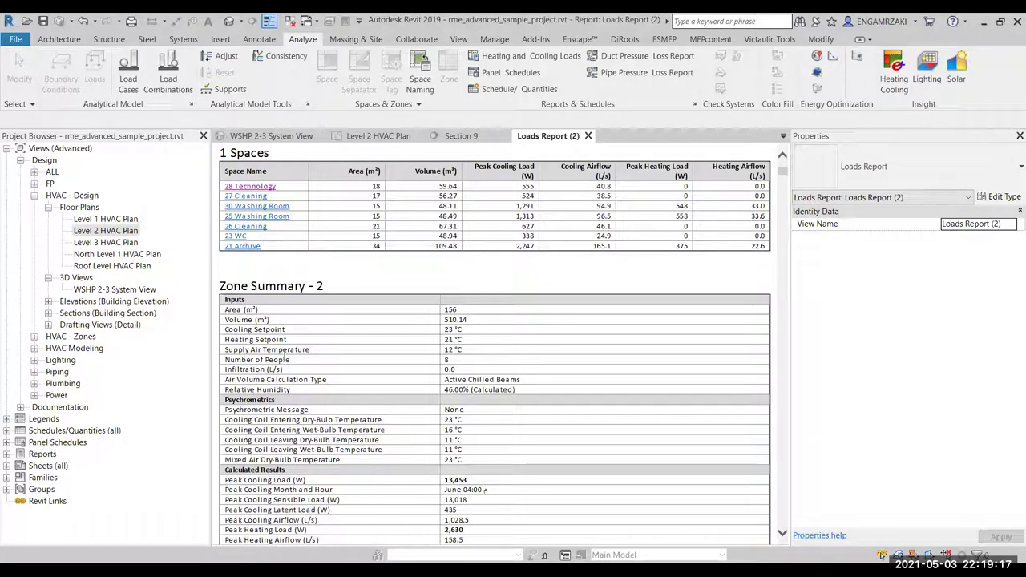
scroll(399, 370, down, 1)
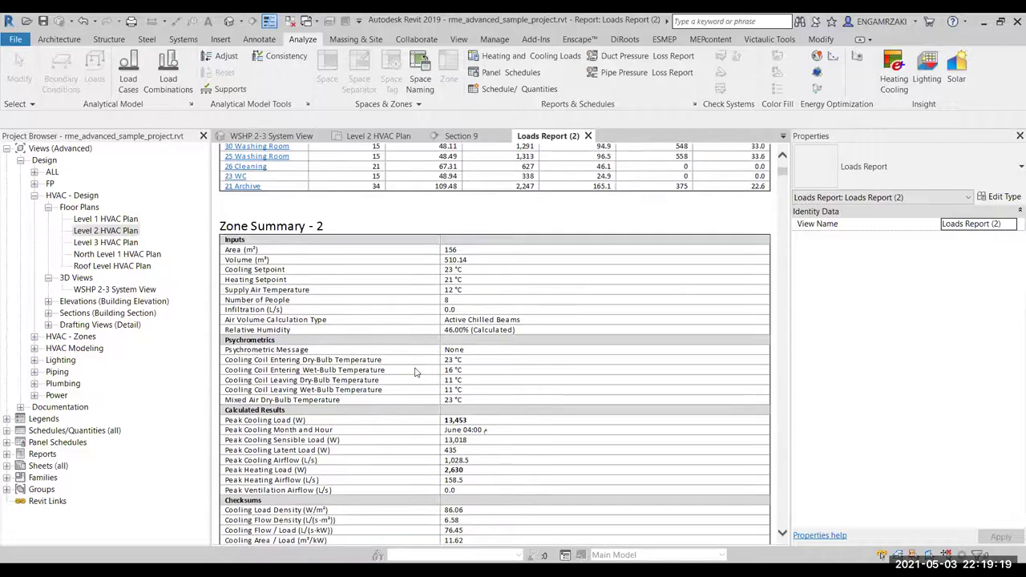
scroll(263, 359, down, 1)
scroll(263, 359, down, 1)
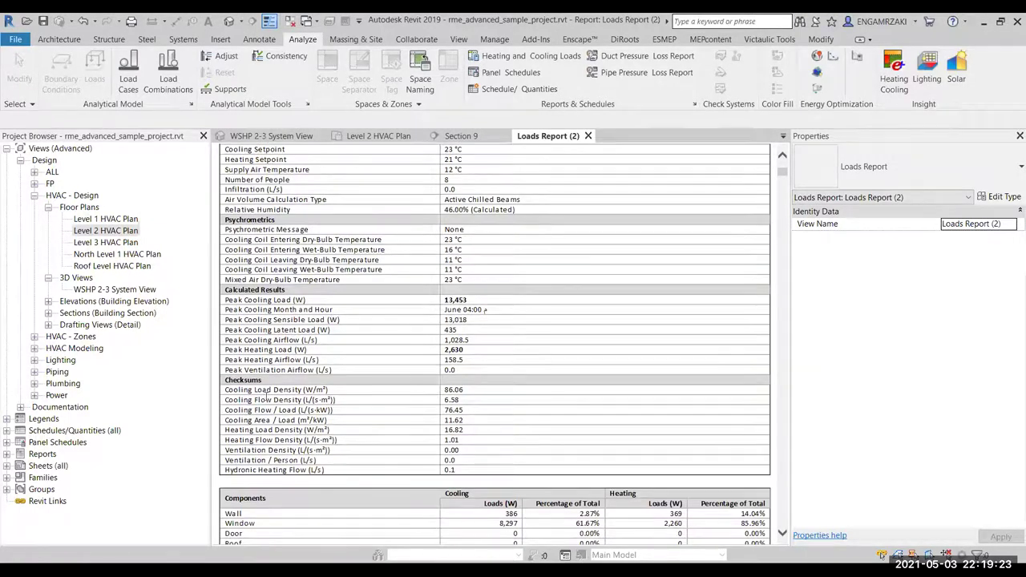
scroll(266, 394, down, 1)
scroll(291, 317, down, 1)
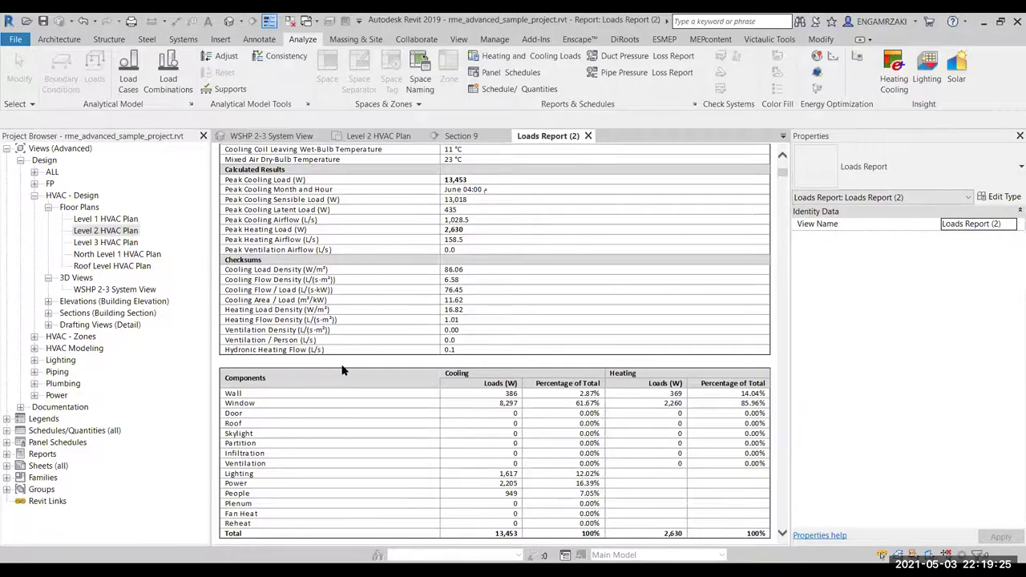
scroll(321, 387, down, 2)
scroll(318, 387, down, 1)
scroll(319, 387, down, 2)
Scroll to Zone Summary - 27, past zone 26 (47 Admin, 46 Stock, 2,397 W).
scroll(318, 387, down, 1)
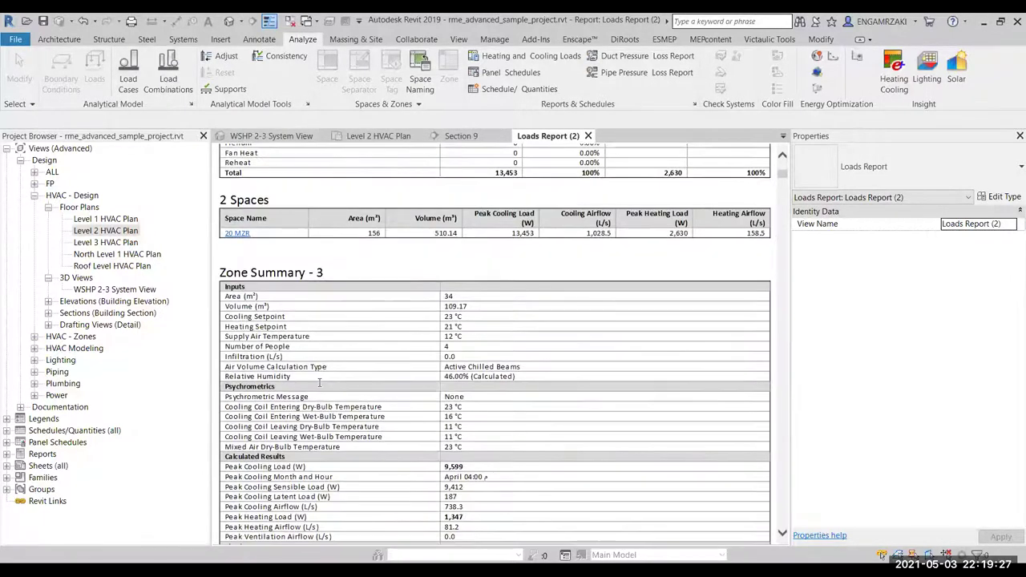
scroll(319, 387, down, 2)
drag(786, 181, 783, 238)
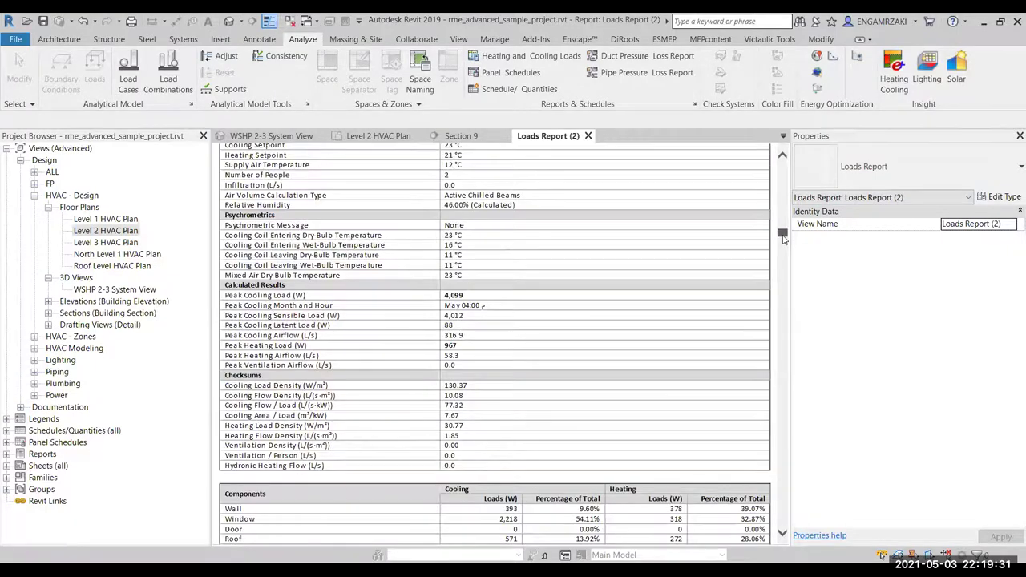
scroll(783, 238, down, 3)
drag(784, 238, 784, 245)
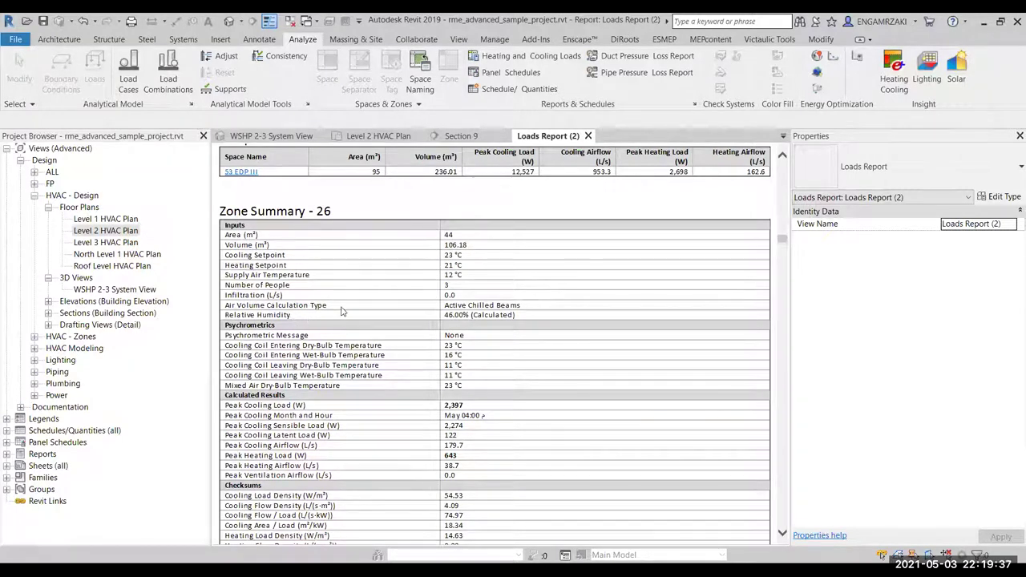
scroll(435, 319, down, 3)
scroll(479, 321, down, 3)
scroll(479, 321, down, 3)
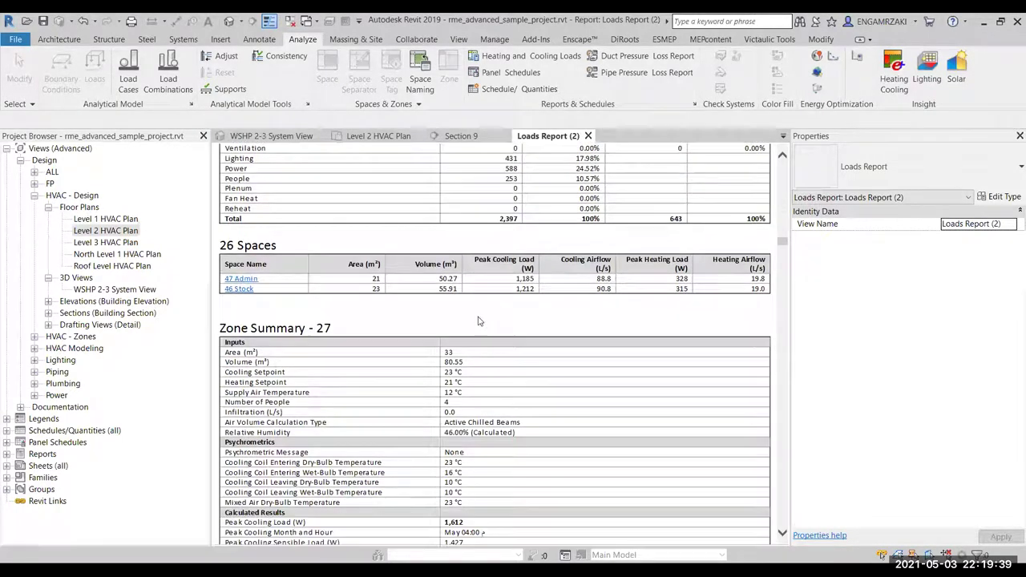
Open the detailed load summary for space 47 Admin.
click(244, 279)
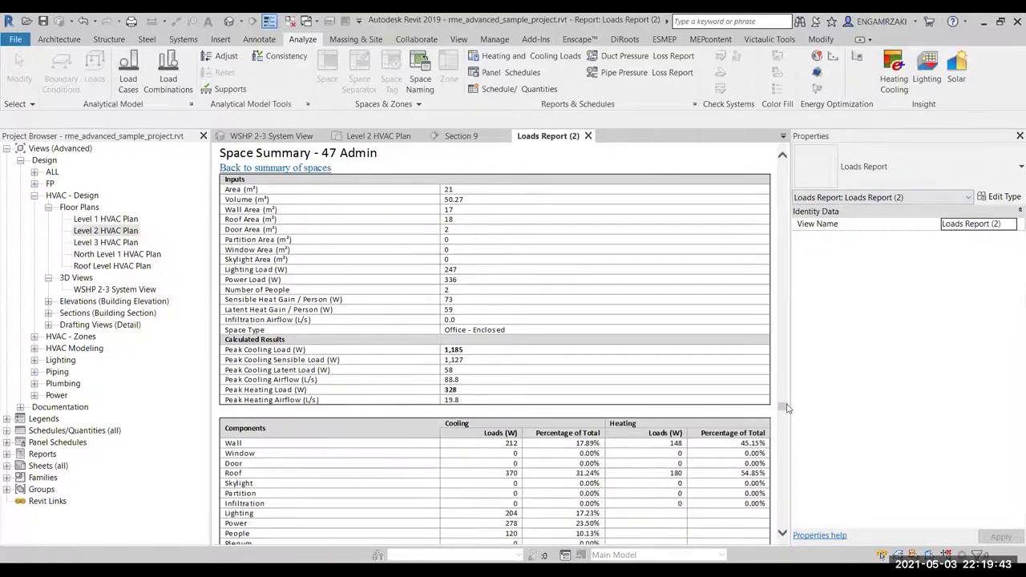
scroll(778, 481, down, 2)
scroll(778, 481, down, 3)
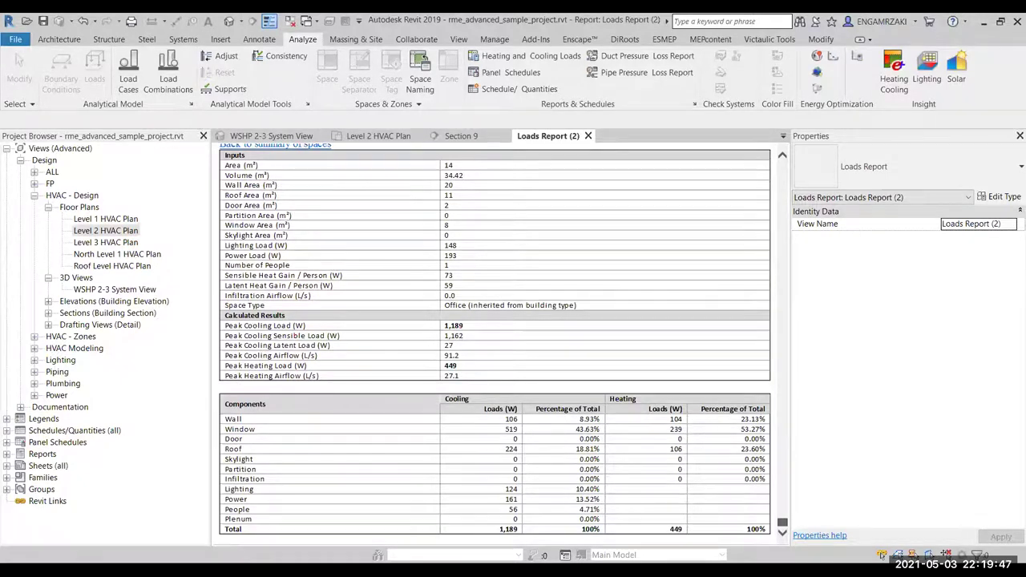
scroll(778, 517, down, 8)
scroll(779, 509, down, 8)
scroll(779, 497, down, 8)
scroll(781, 486, down, 8)
drag(781, 487, 783, 160)
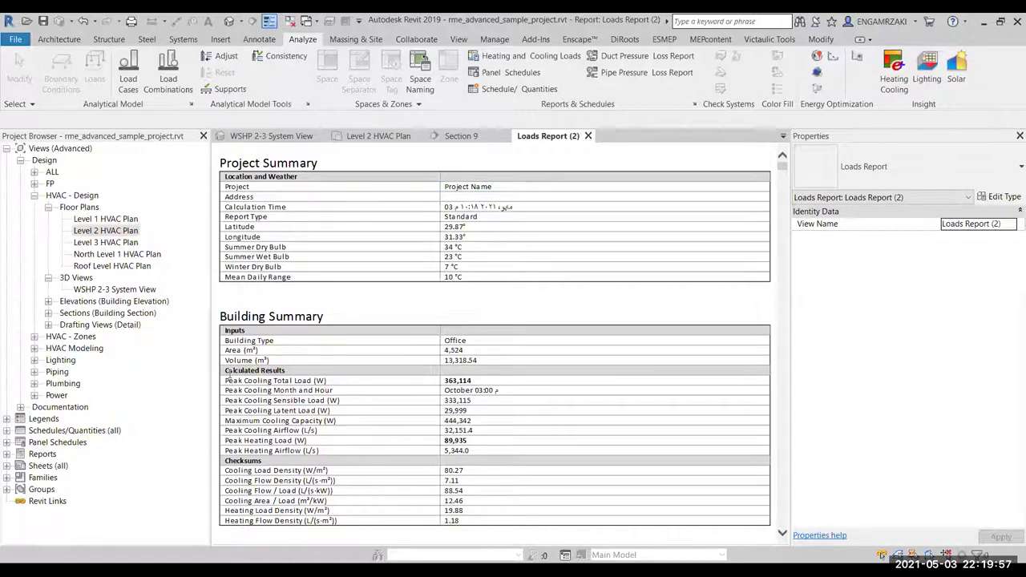
Scroll to zone 3's space 51 WF (9,599 W peak cooling) and Zone Summary - 4.
scroll(333, 393, down, 5)
scroll(353, 377, down, 2)
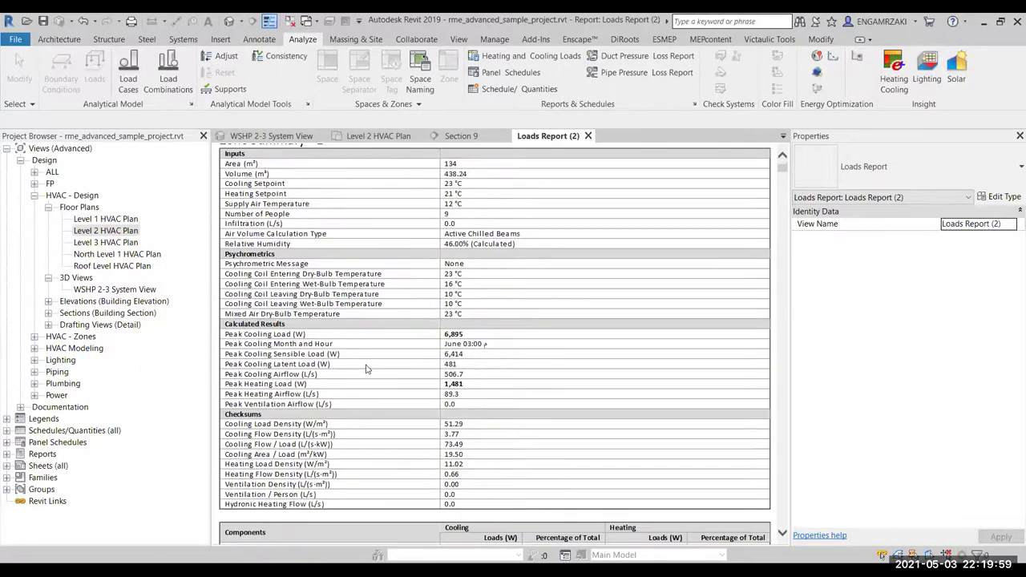
scroll(366, 365, up, 1)
scroll(289, 227, down, 2)
scroll(305, 280, down, 3)
scroll(305, 280, down, 5)
scroll(305, 279, down, 3)
scroll(301, 272, down, 5)
scroll(291, 256, down, 1)
scroll(290, 307, down, 3)
scroll(290, 308, down, 1)
scroll(282, 319, down, 4)
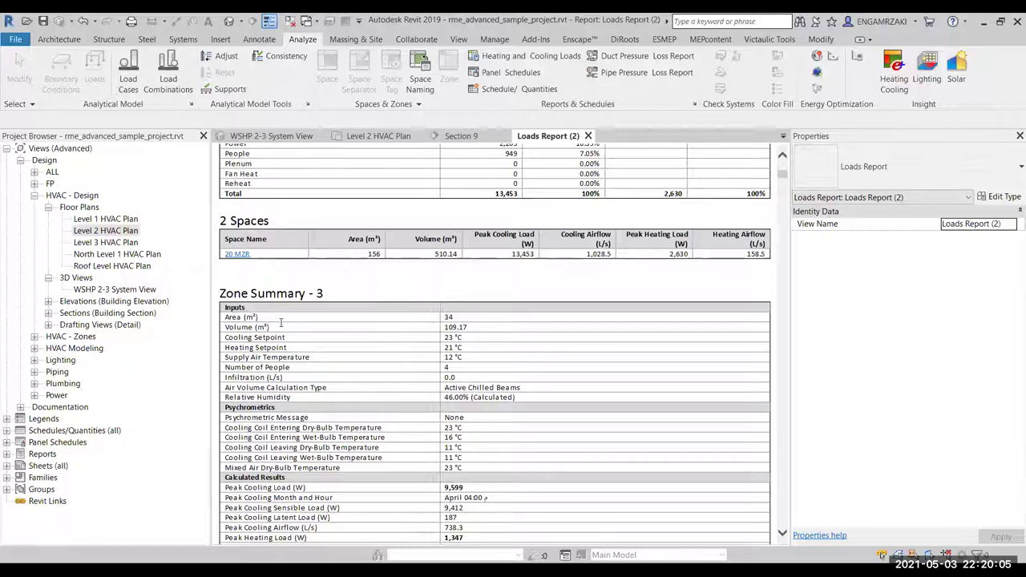
scroll(469, 385, down, 7)
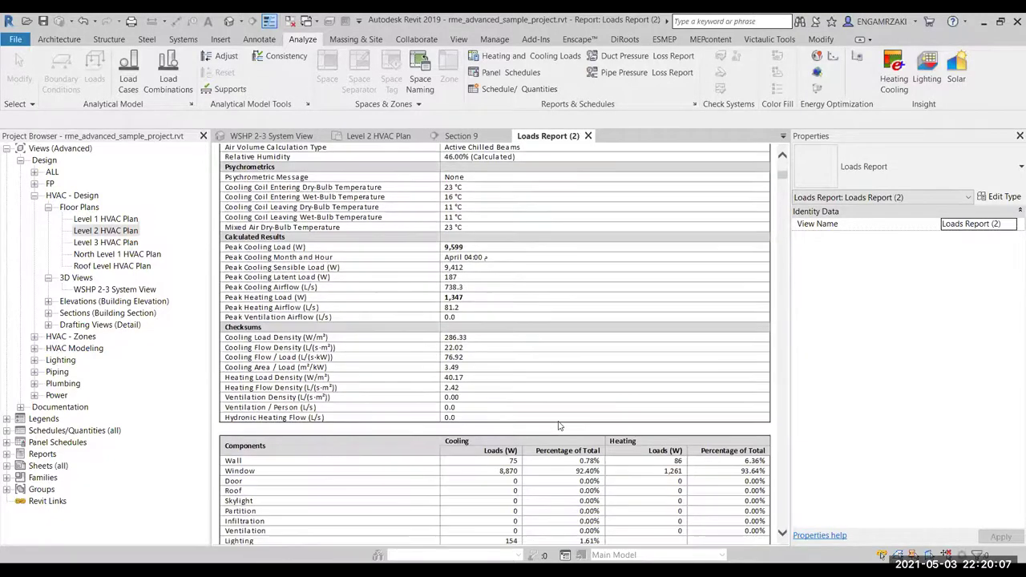
scroll(456, 289, down, 9)
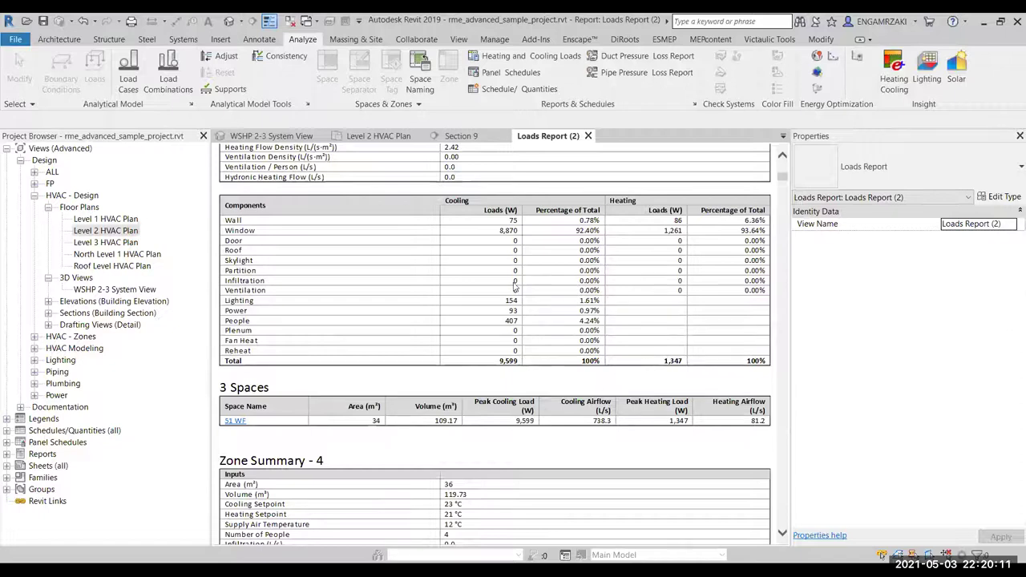
scroll(649, 344, down, 5)
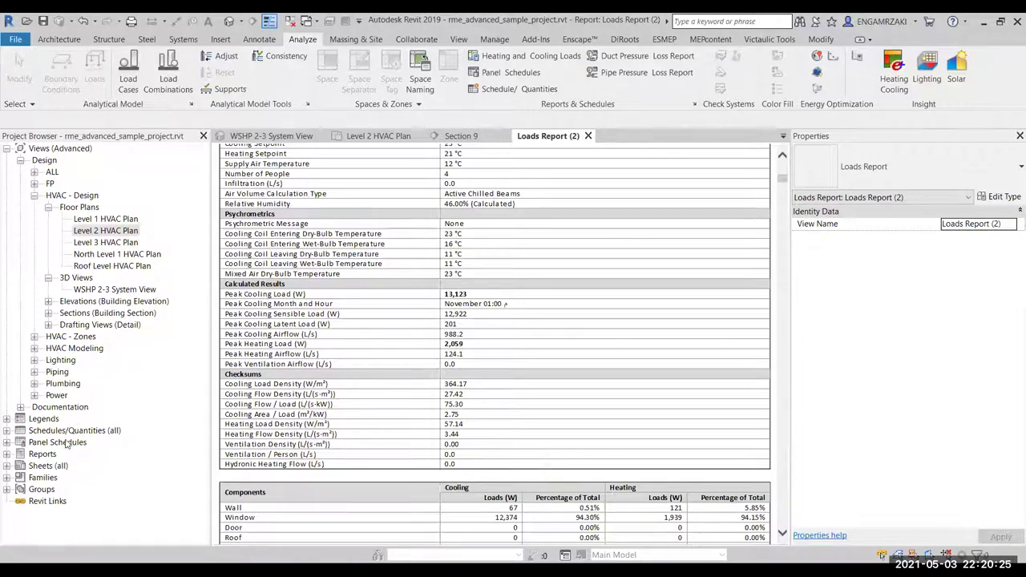
Expand Reports in the Project Browser to list Loads Report (1) and (2).
click(7, 454)
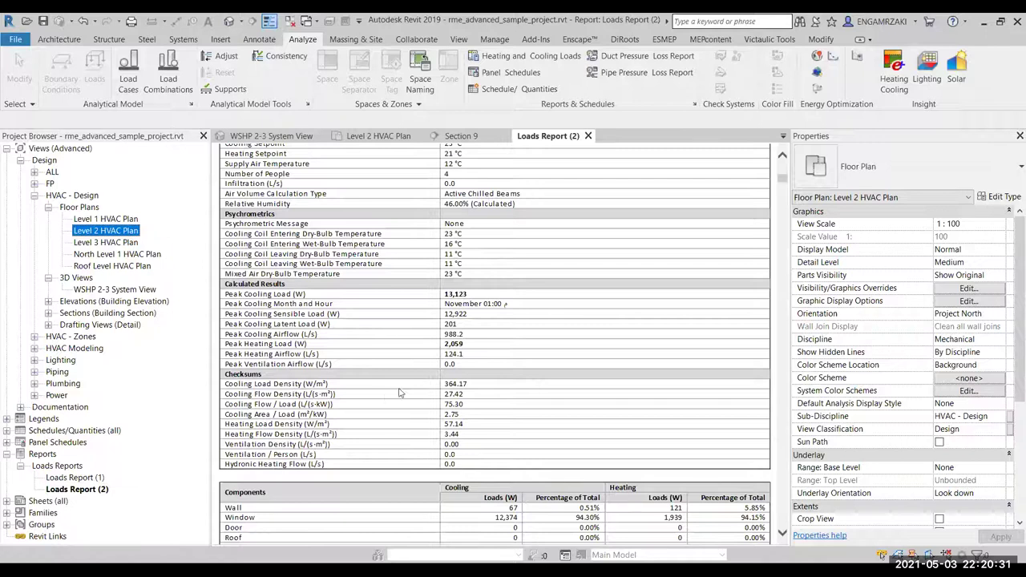
scroll(452, 373, down, 5)
scroll(452, 370, down, 5)
scroll(457, 377, up, 1)
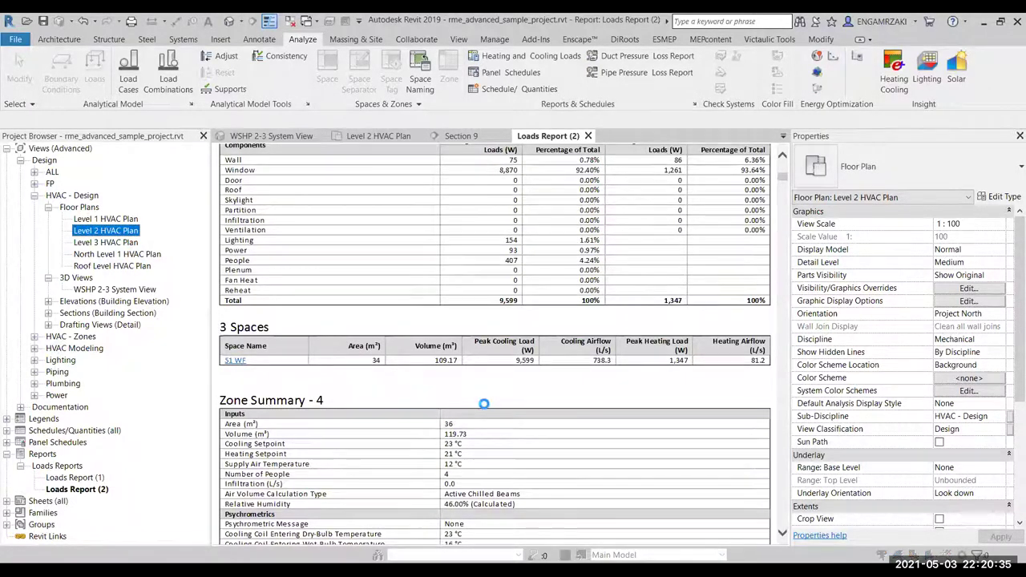
Bring up the print setup for the loads report and dismiss it without printing.
key(ctrl+p)
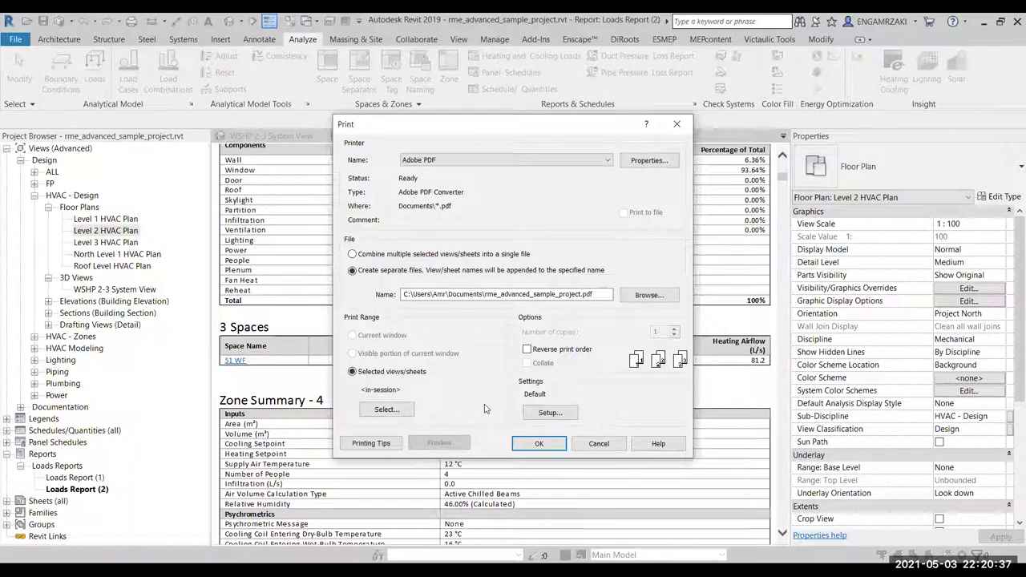
click(598, 443)
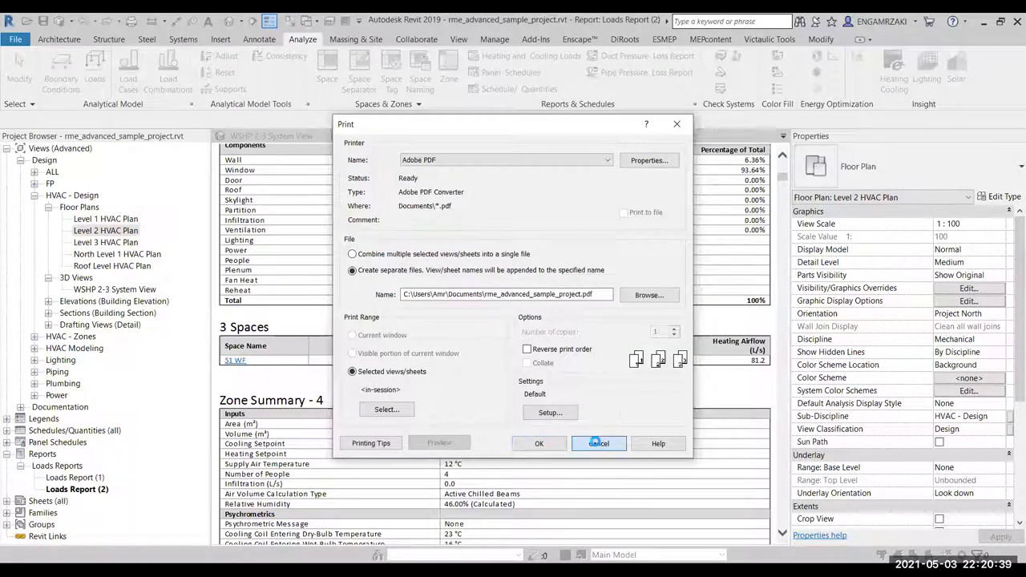
click(66, 489)
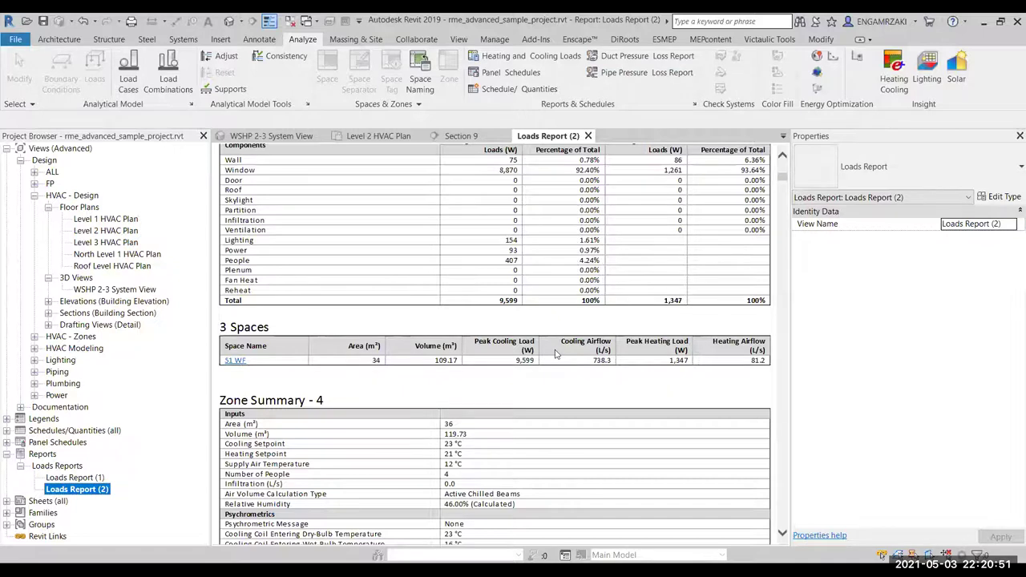
scroll(450, 318, down, 2)
scroll(384, 301, down, 10)
scroll(316, 284, up, 5)
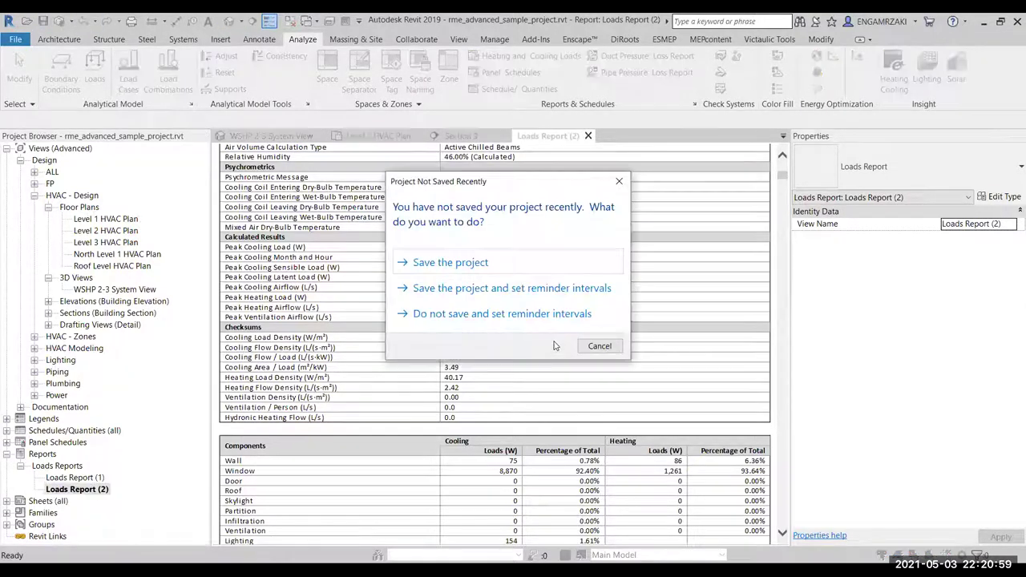
Dismiss the save reminder and review the 3D view's model category visibility, including Casework.
key(Escape)
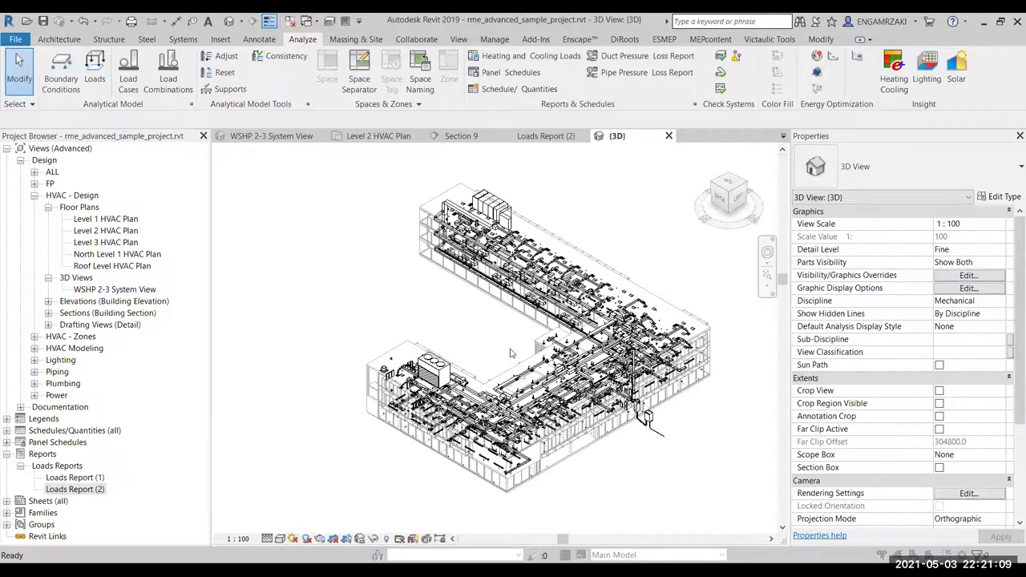
key(v)
key(g)
scroll(290, 248, down, 1)
scroll(290, 256, down, 2)
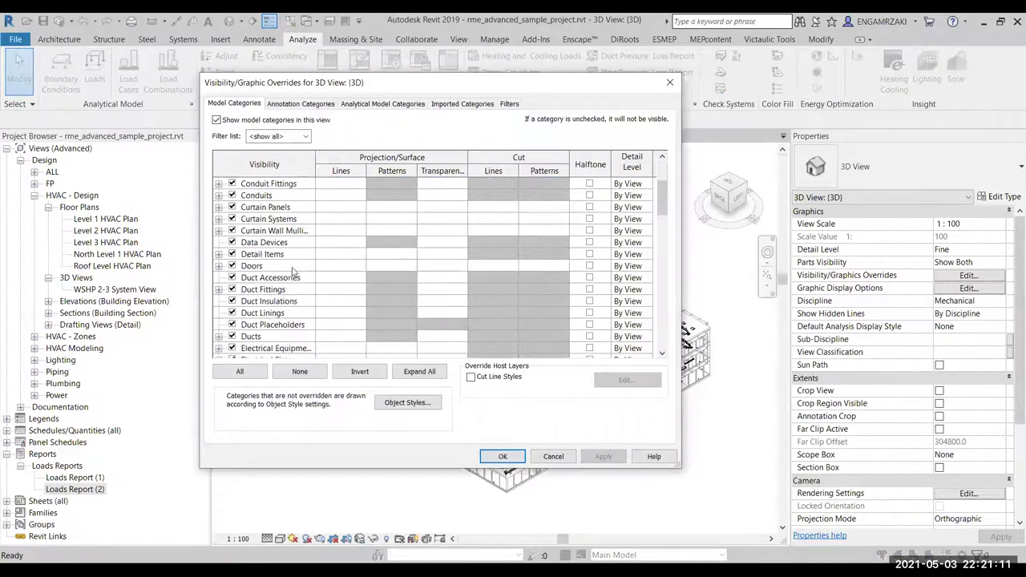
scroll(293, 269, down, 2)
scroll(293, 273, down, 1)
drag(662, 217, 647, 360)
drag(655, 230, 661, 168)
click(341, 218)
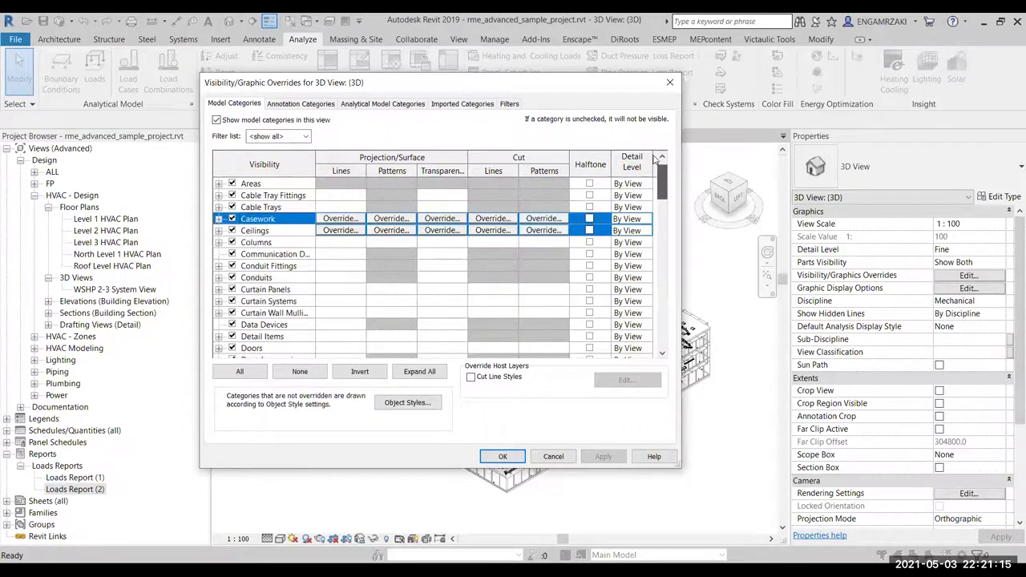
scroll(344, 181, up, 1)
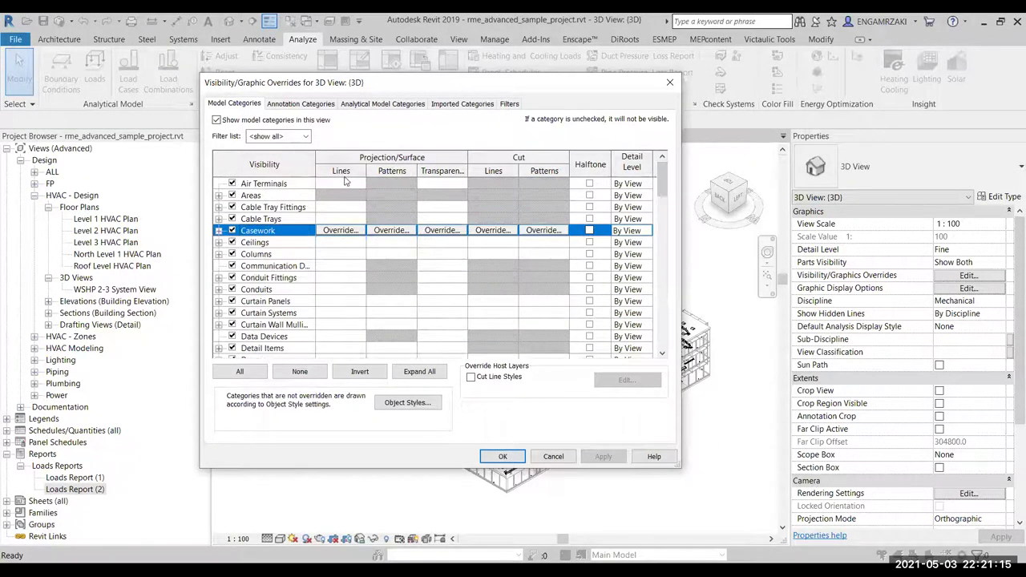
click(502, 456)
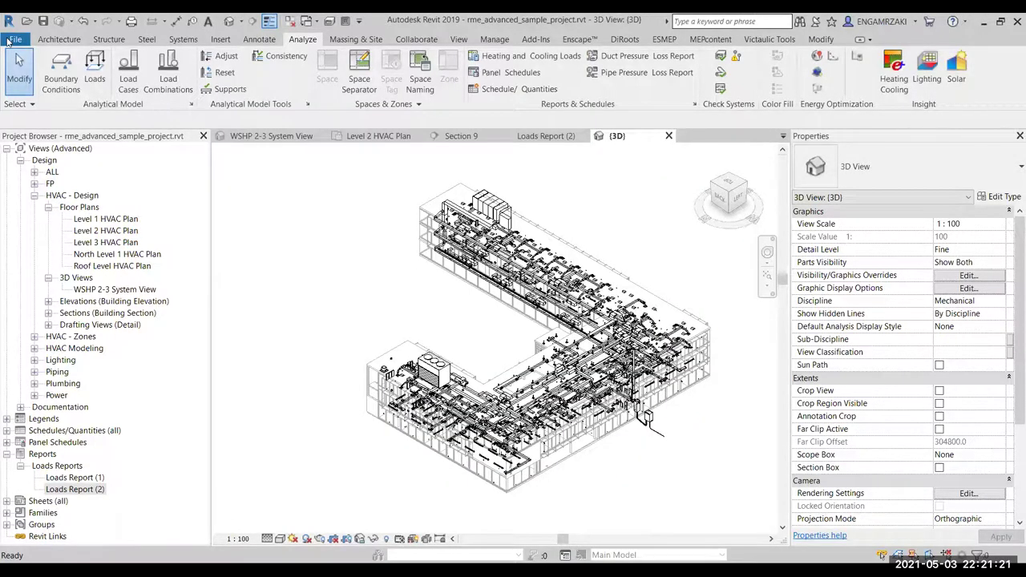
Start a gbXML export from the File menu with Use Room/Space Volumes as the method.
click(13, 39)
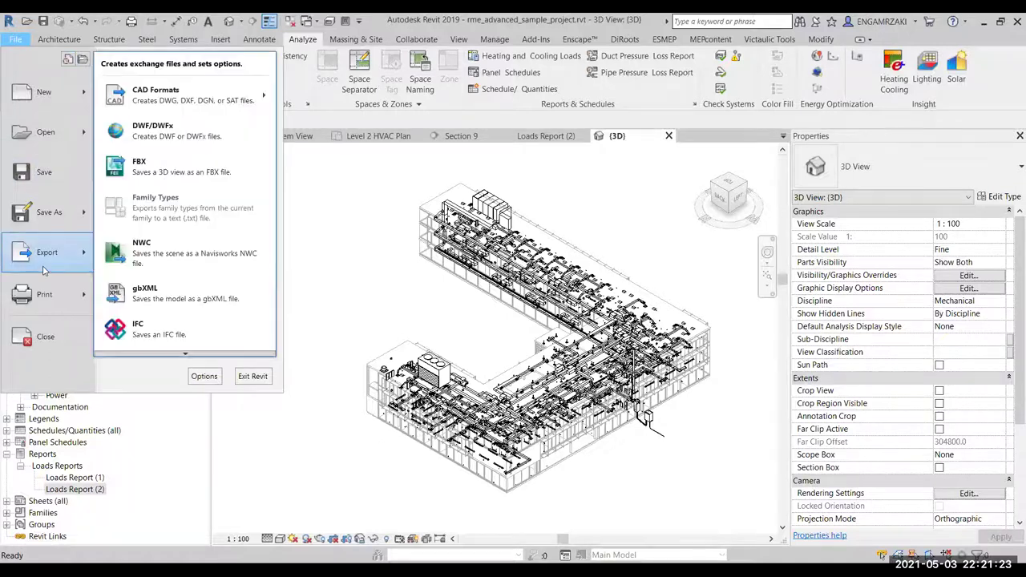
mouse_move(48, 253)
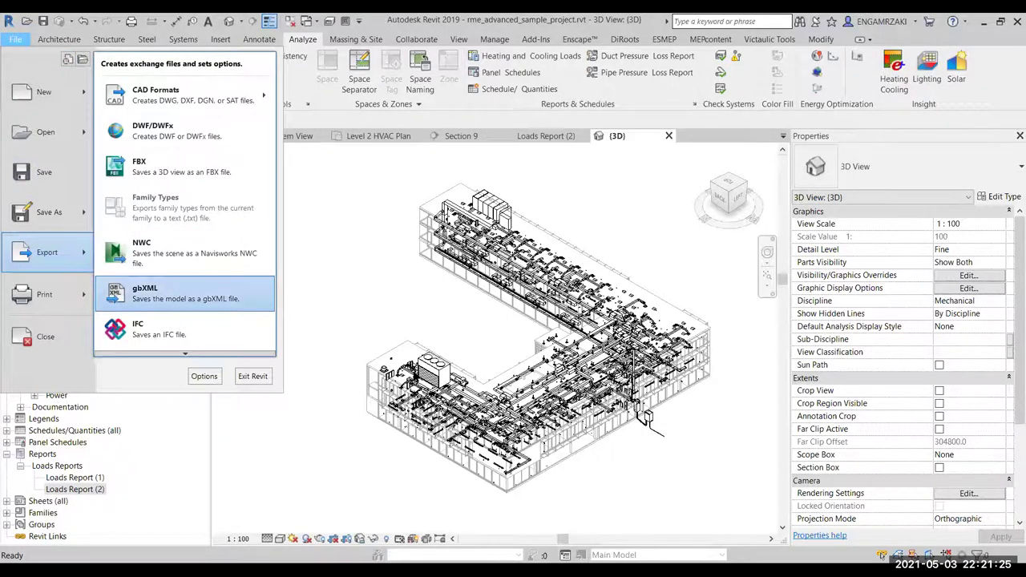
click(160, 293)
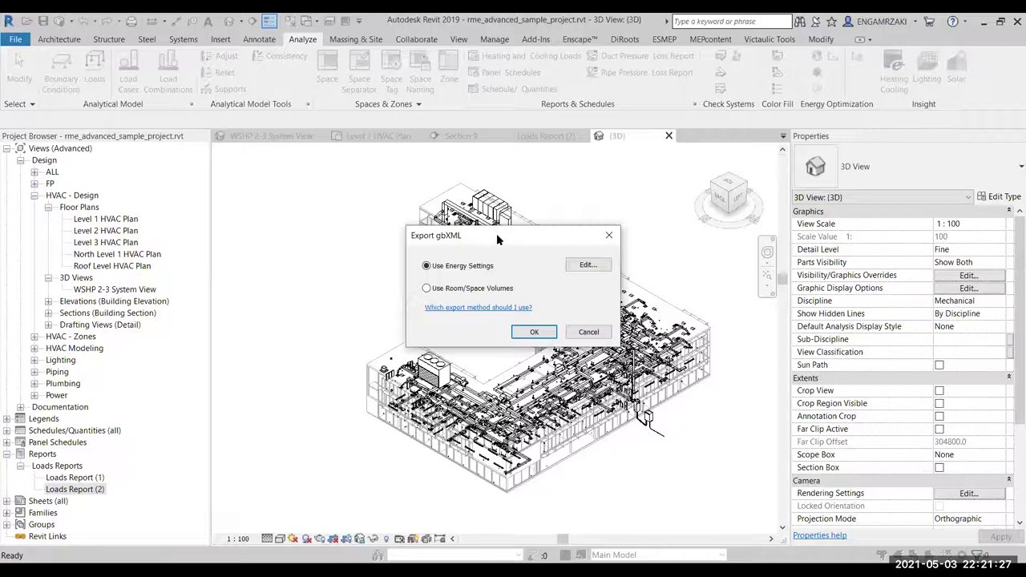
drag(498, 235, 450, 224)
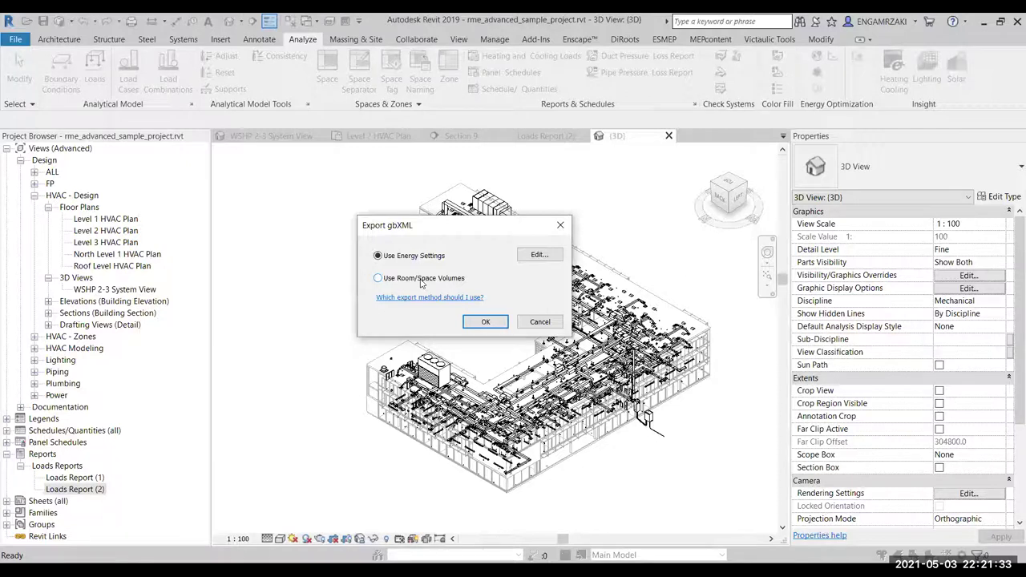
click(426, 280)
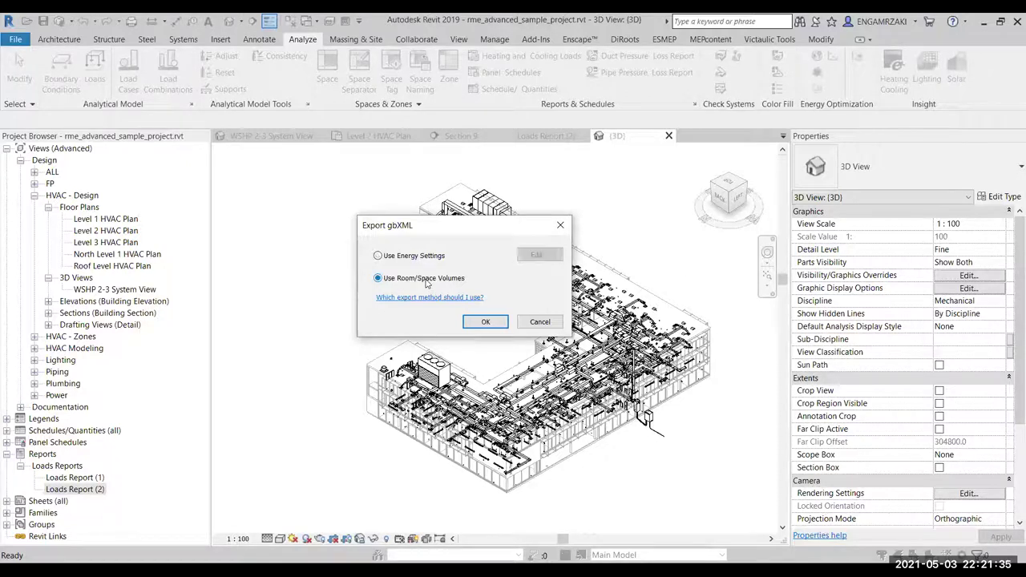
click(414, 258)
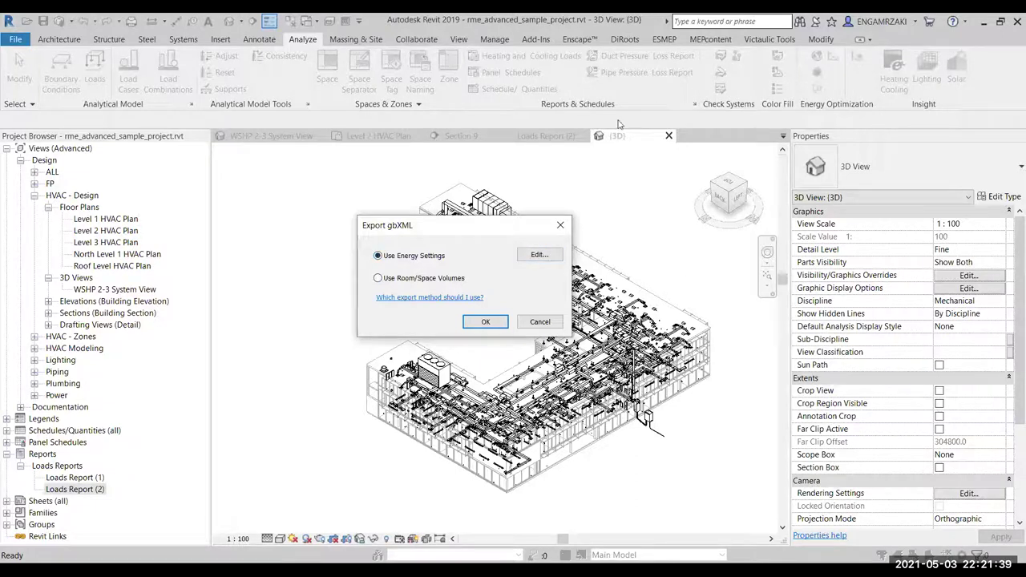
click(432, 278)
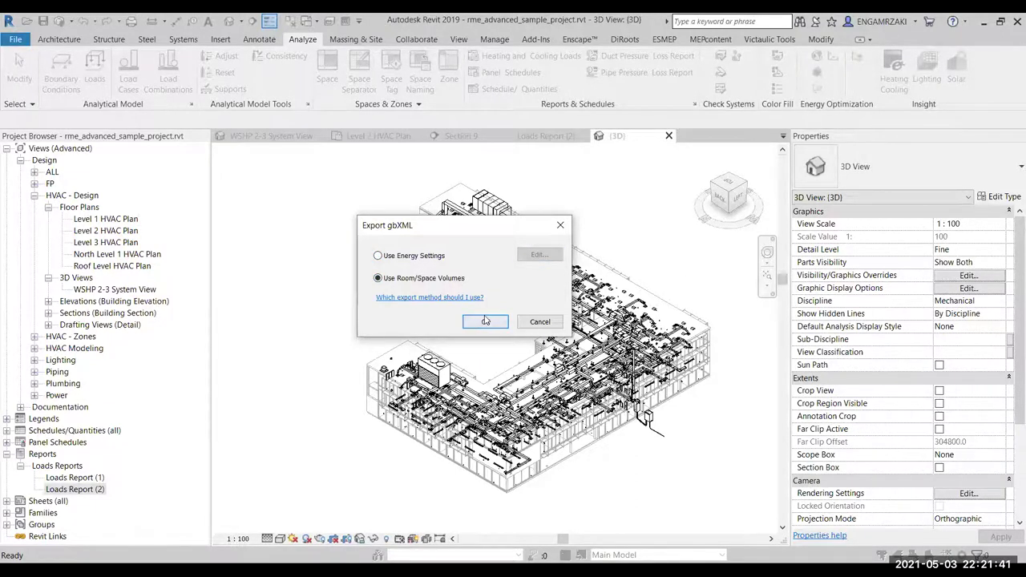
Confirm the gbXML settings and save rme_advanced_sample_project.xml to the Desktop.
key(Return)
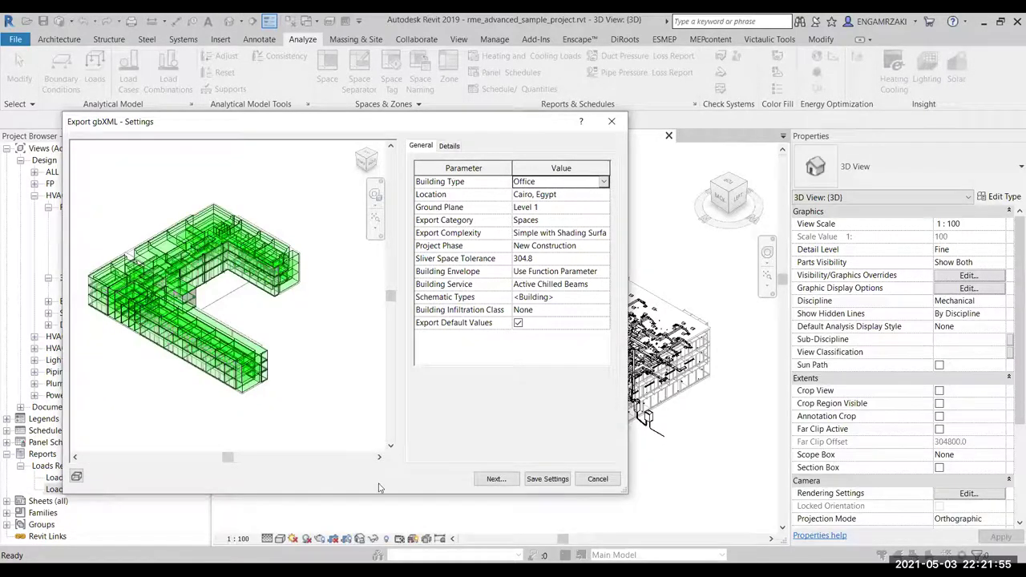
click(496, 478)
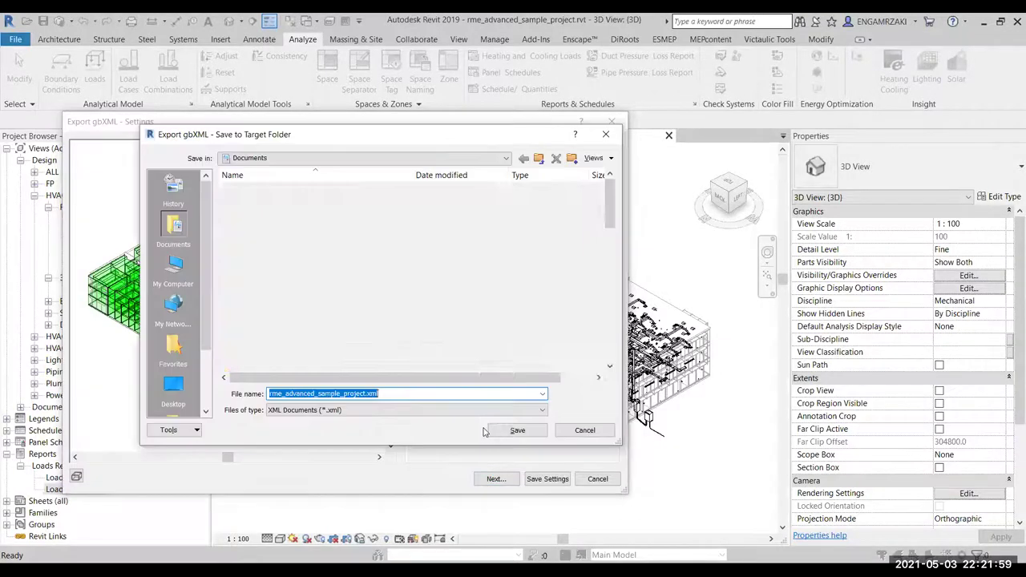
click(173, 389)
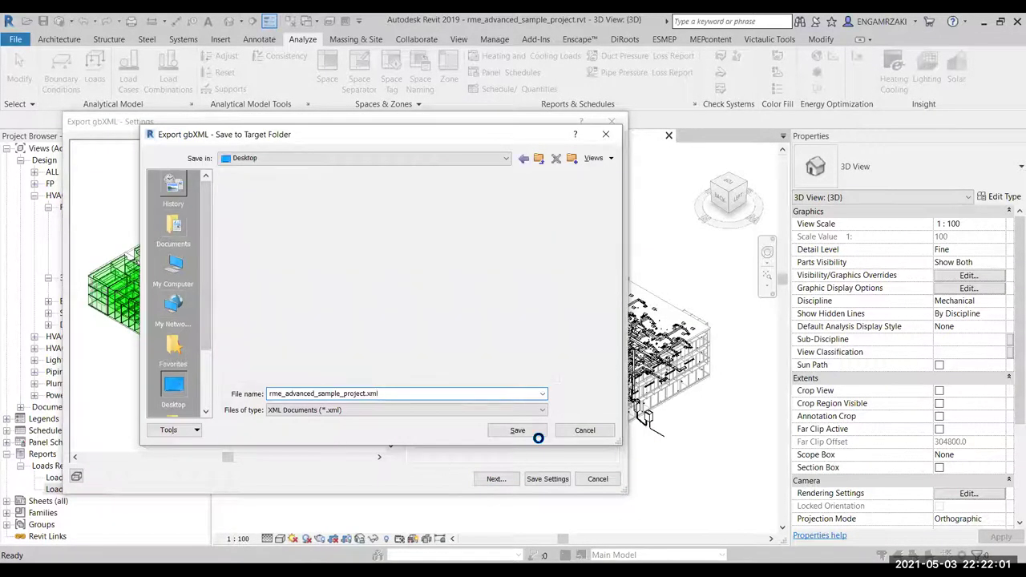
click(517, 431)
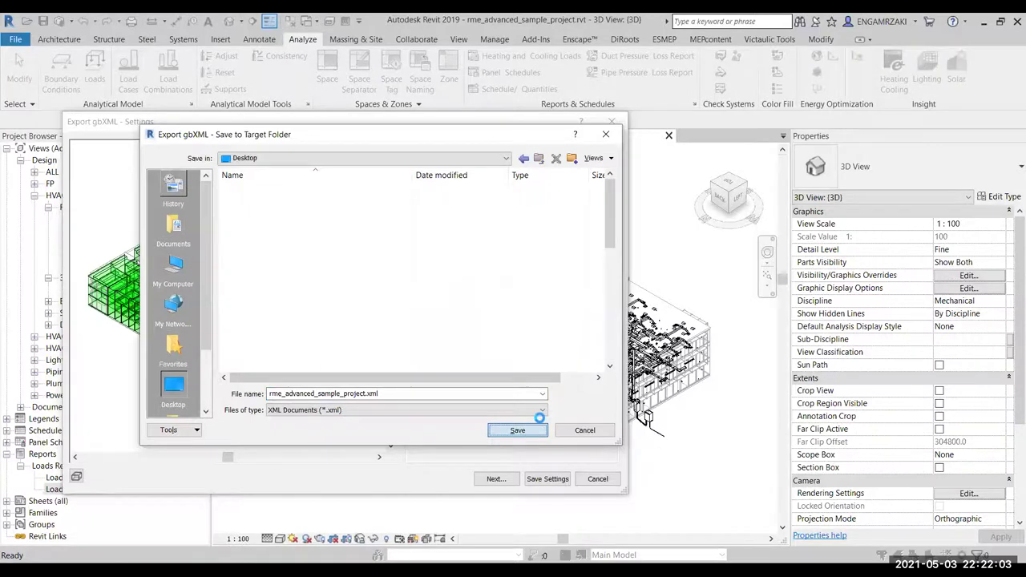